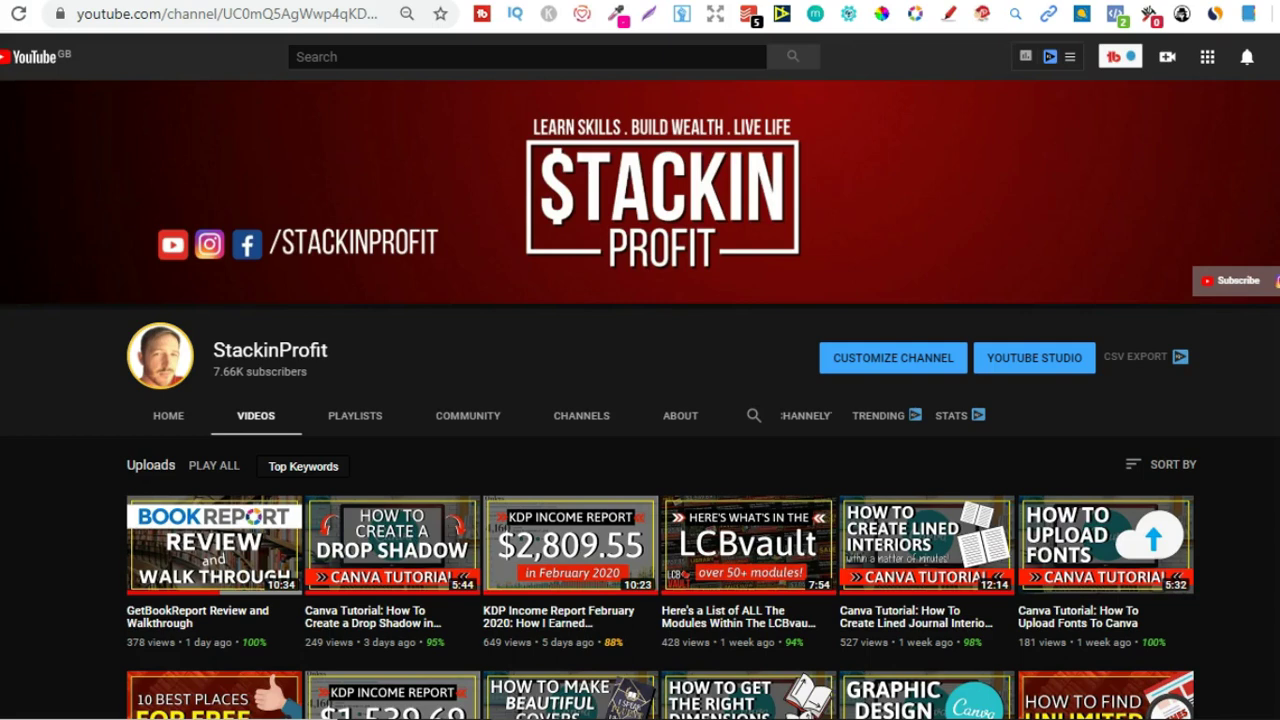
Look through the uploaded videos on the StackinProfit YouTube channel, including the KDP income reports and Canva tutorials.
scroll(640, 400, "down", 3)
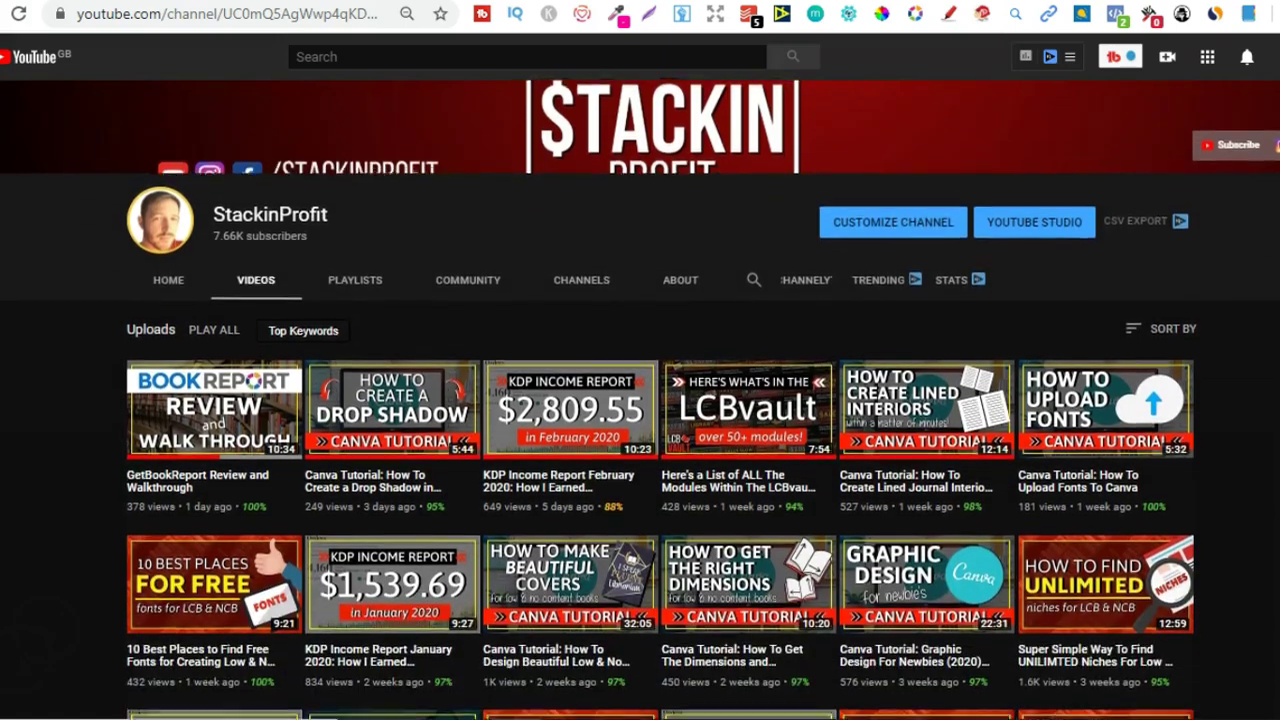
scroll(640, 400, "down", 2)
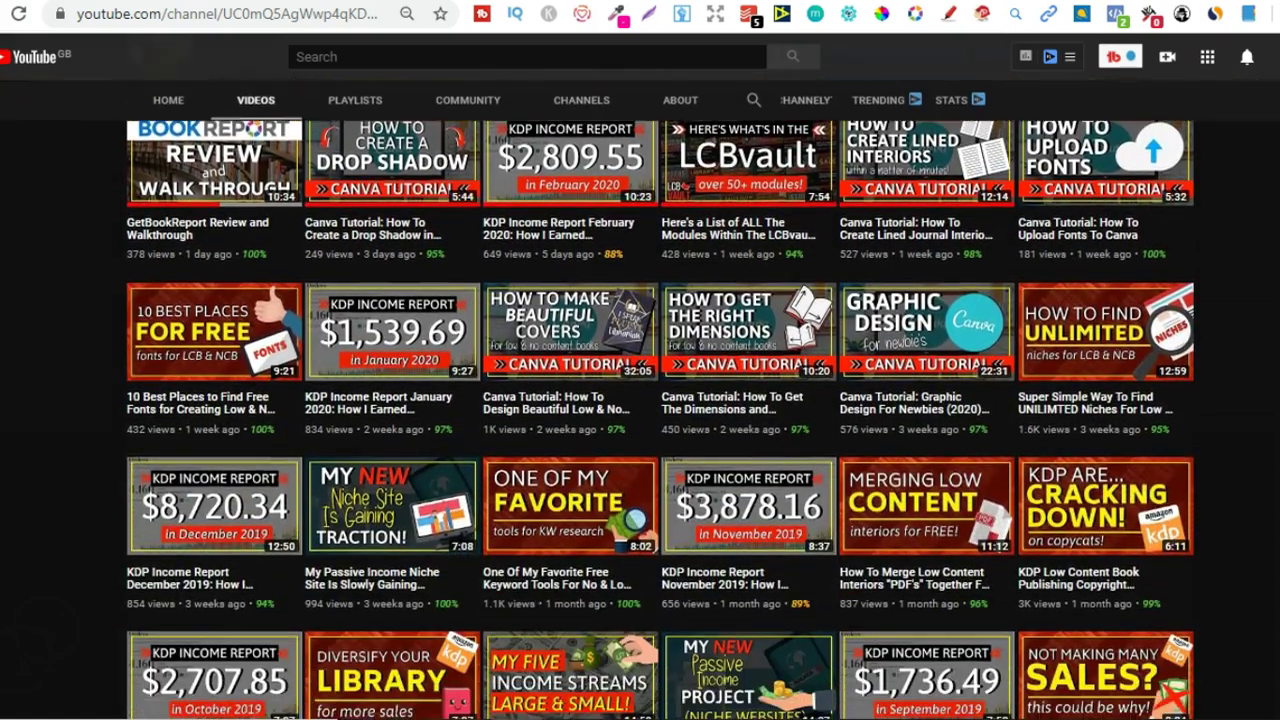
scroll(640, 420, "down", 1)
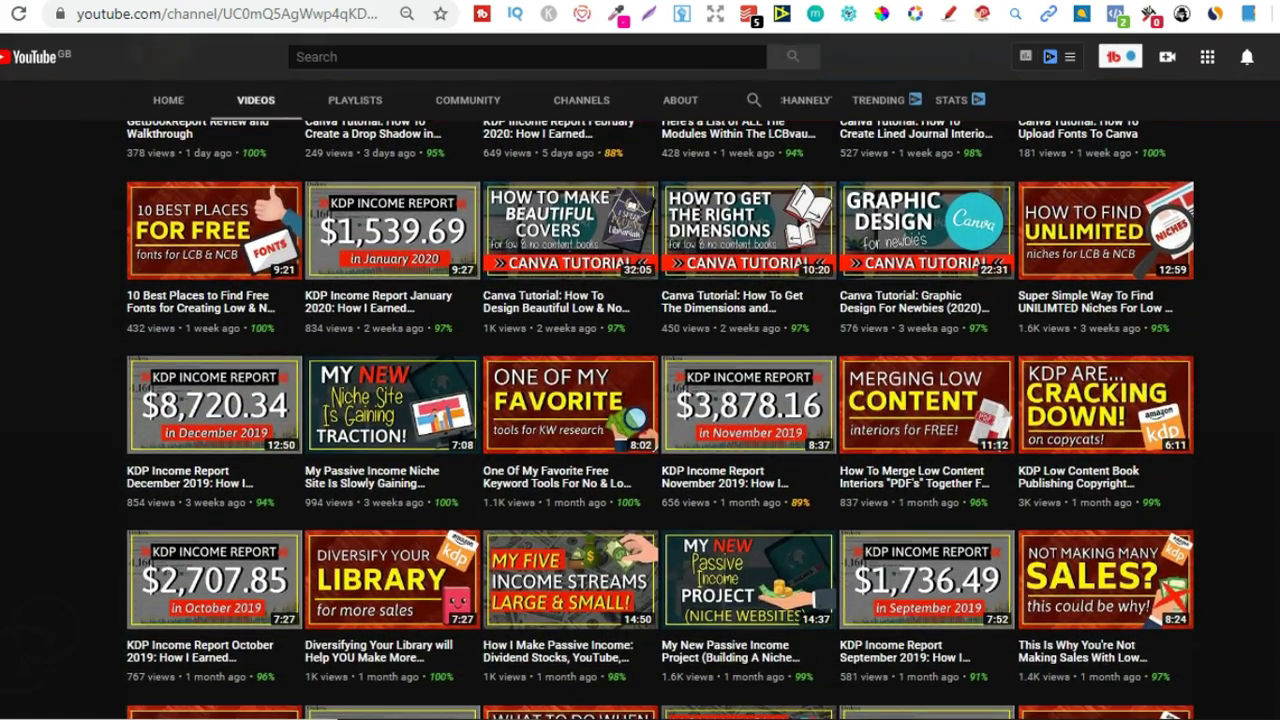
scroll(660, 420, "down", 3)
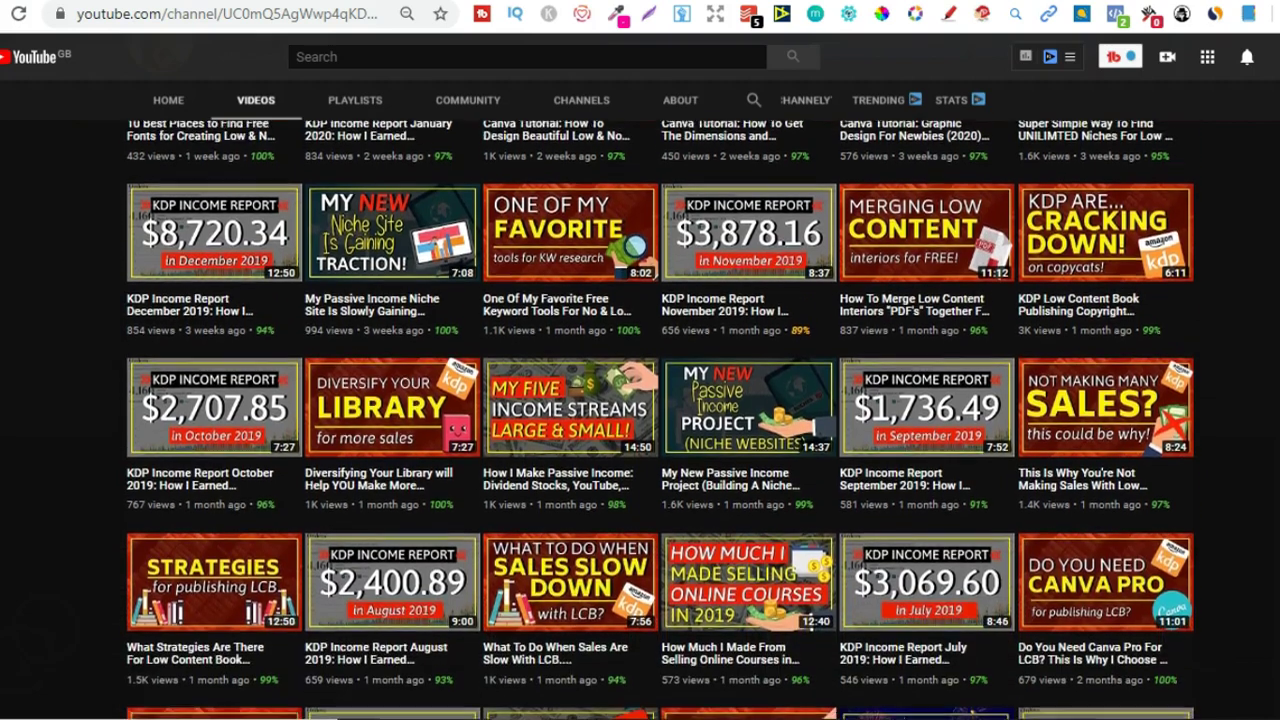
scroll(660, 420, "down", 3)
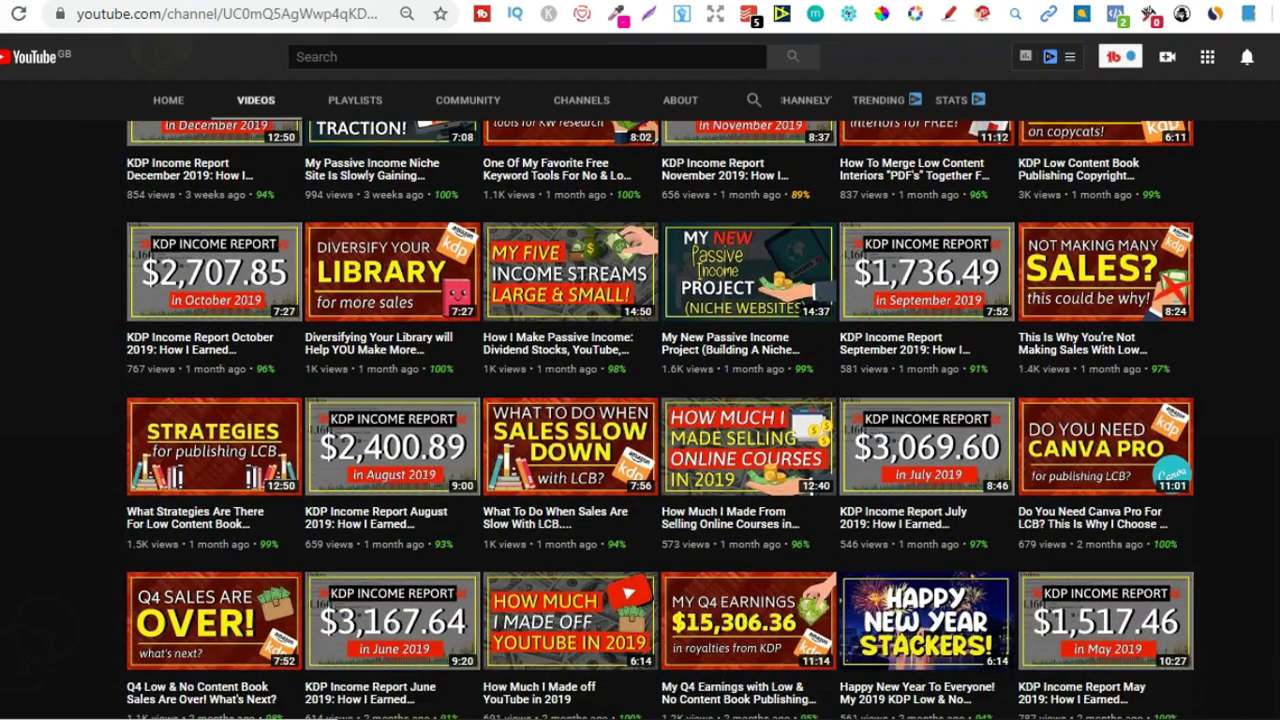
scroll(660, 420, "down", 7)
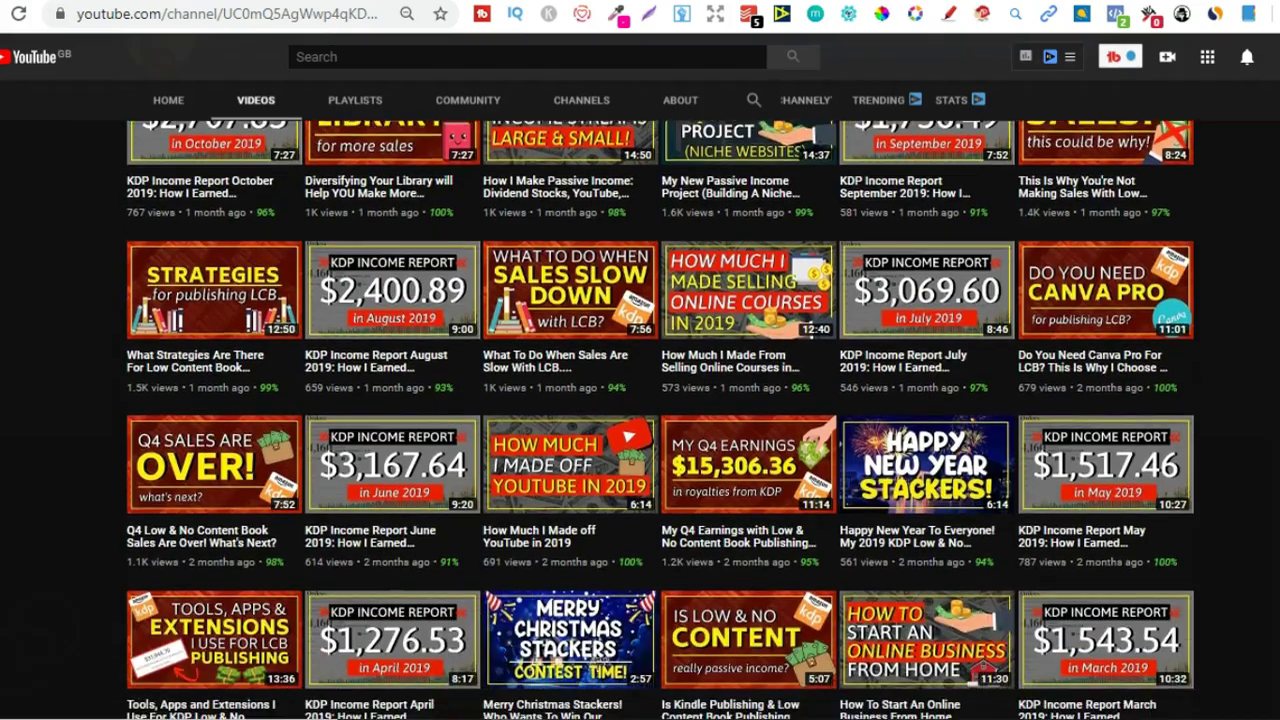
scroll(660, 420, "down", 2)
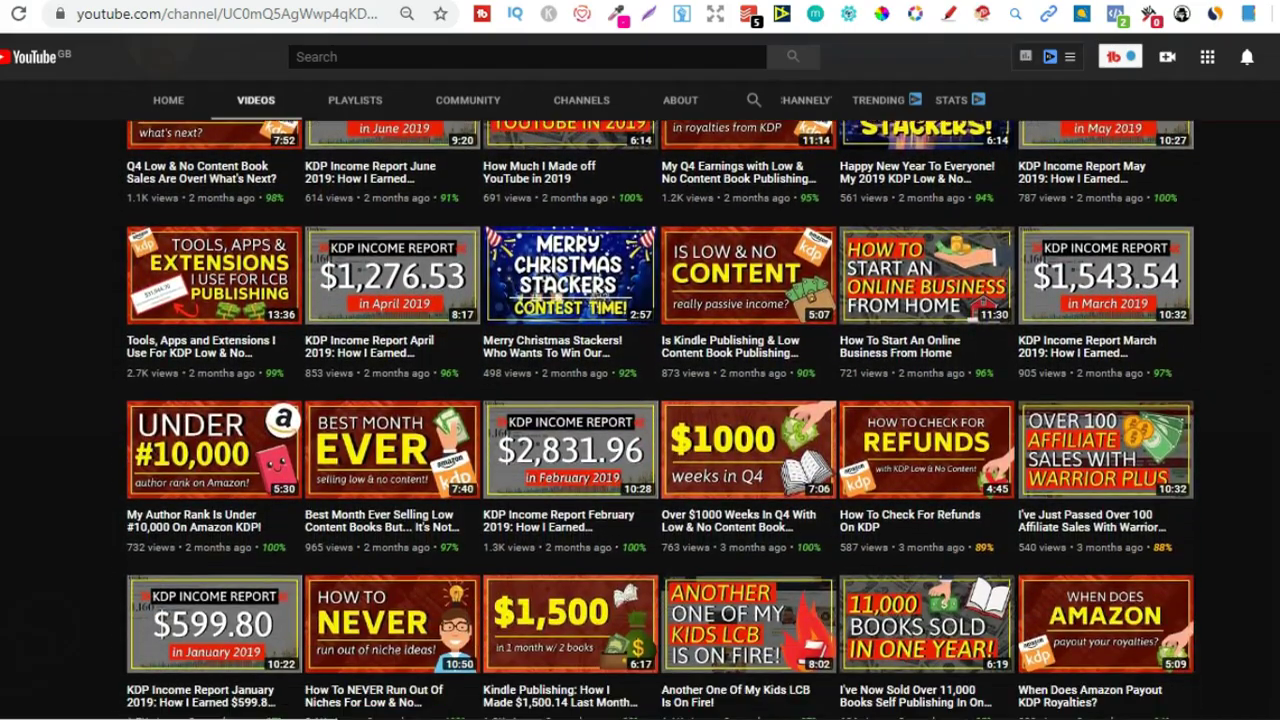
scroll(660, 420, "up", 3)
scroll(660, 420, "up", 7)
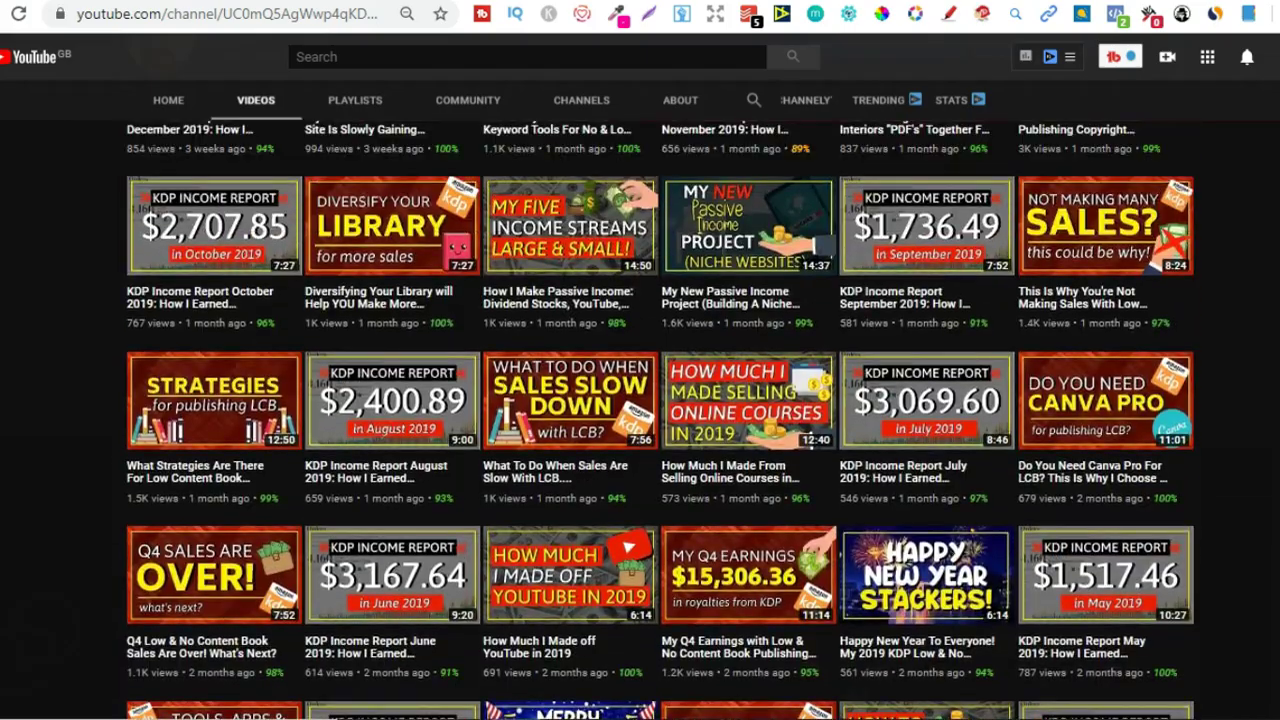
scroll(660, 420, "up", 4)
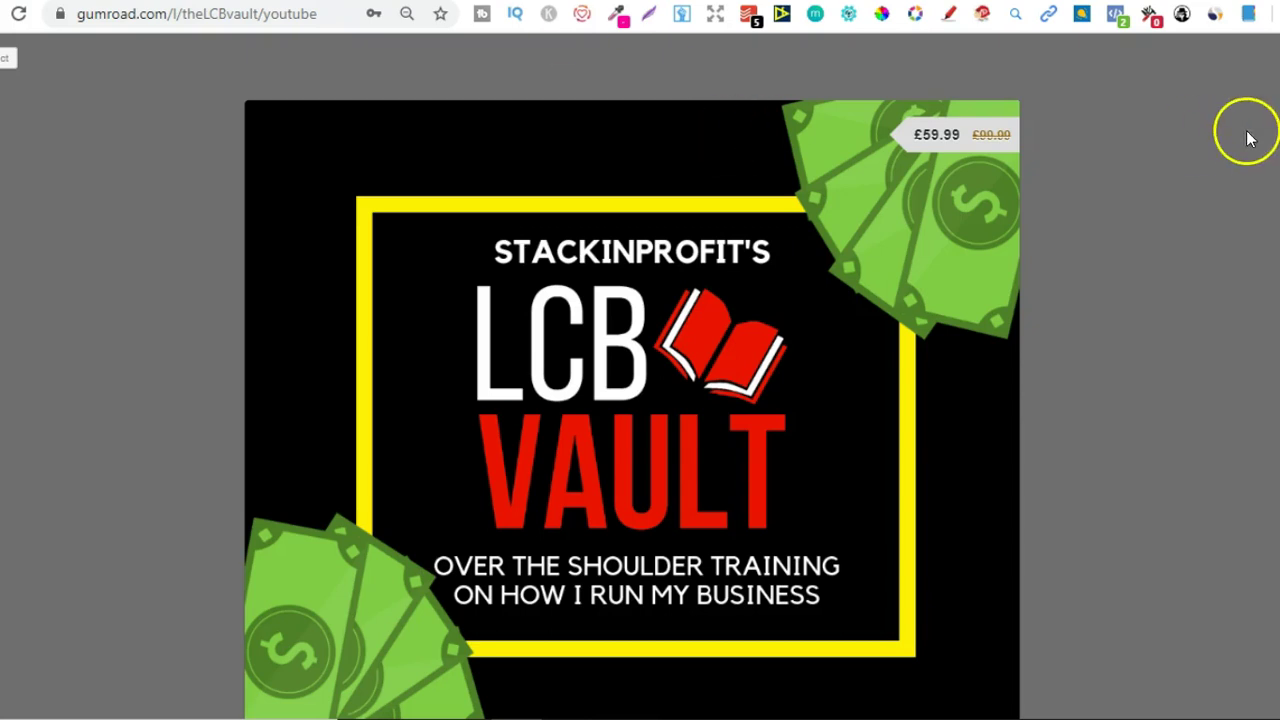
Review the LCBvault product page on Gumroad, including its star-rating breakdown and the list of trainings.
scroll(1249, 131, "down", 2)
scroll(632, 376, "down", 3)
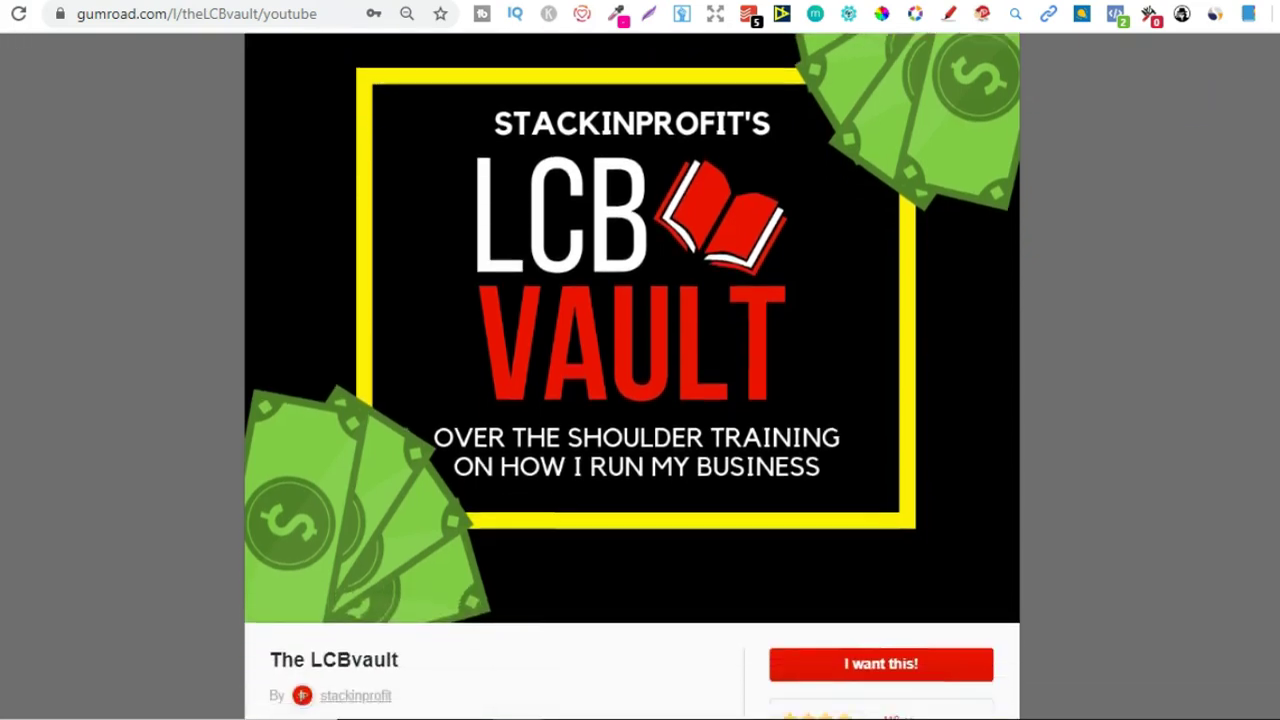
scroll(632, 376, "down", 1)
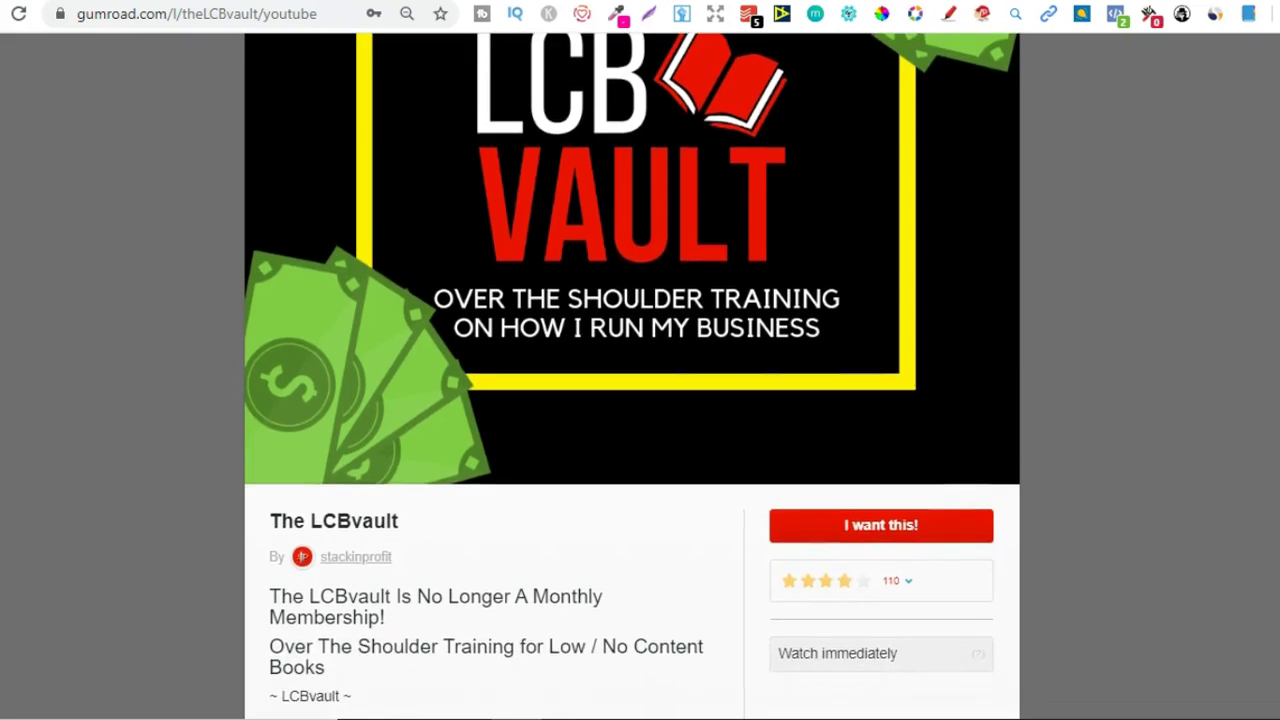
scroll(632, 376, "down", 5)
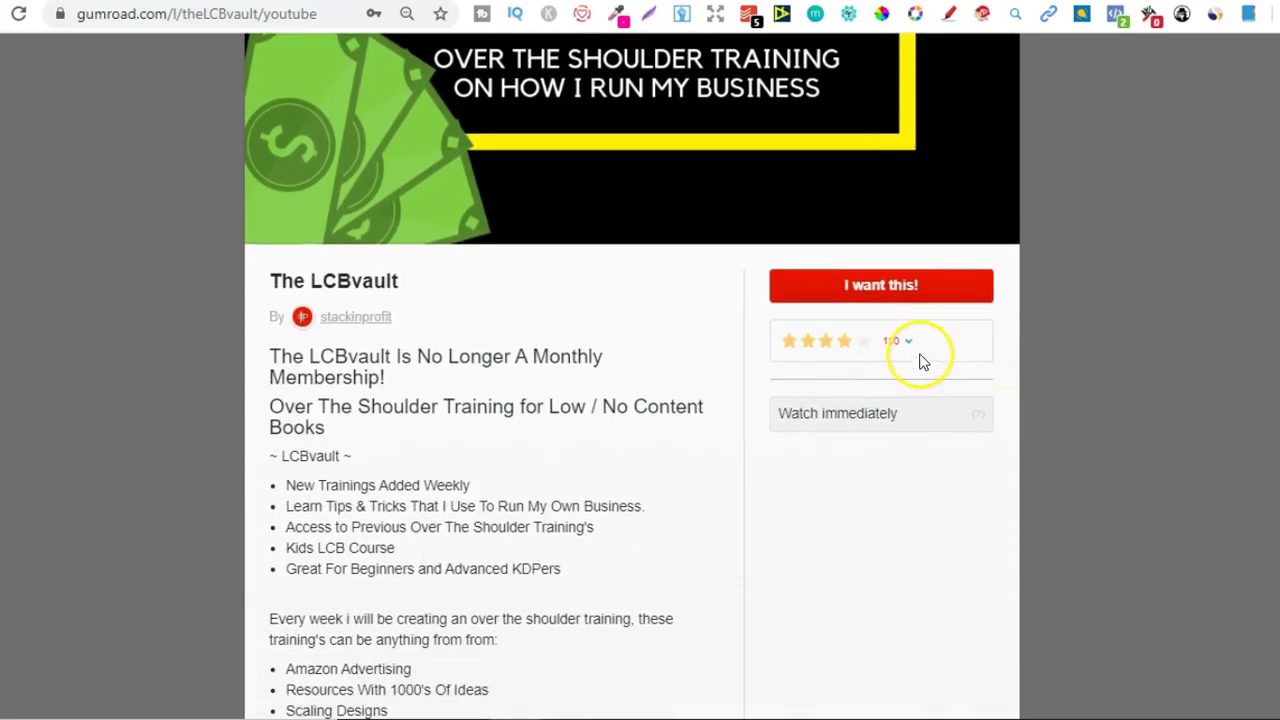
left_click(907, 343)
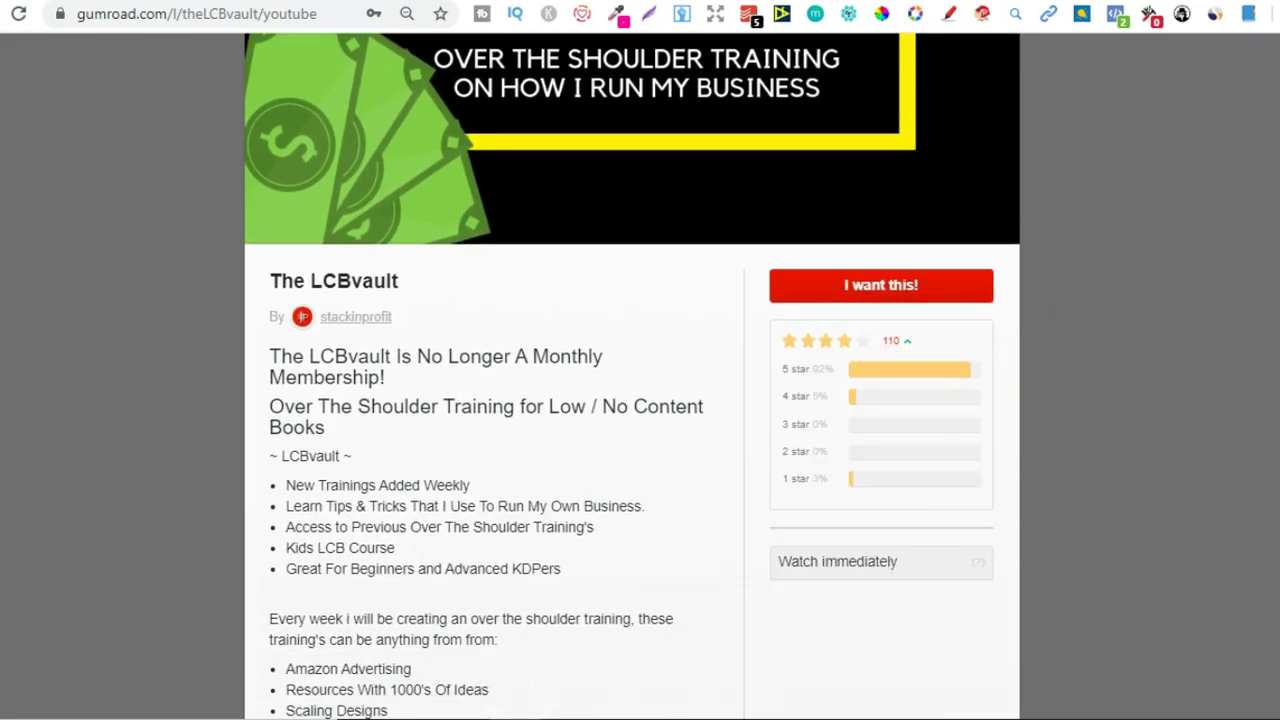
scroll(632, 376, "down", 3)
scroll(632, 376, "down", 1)
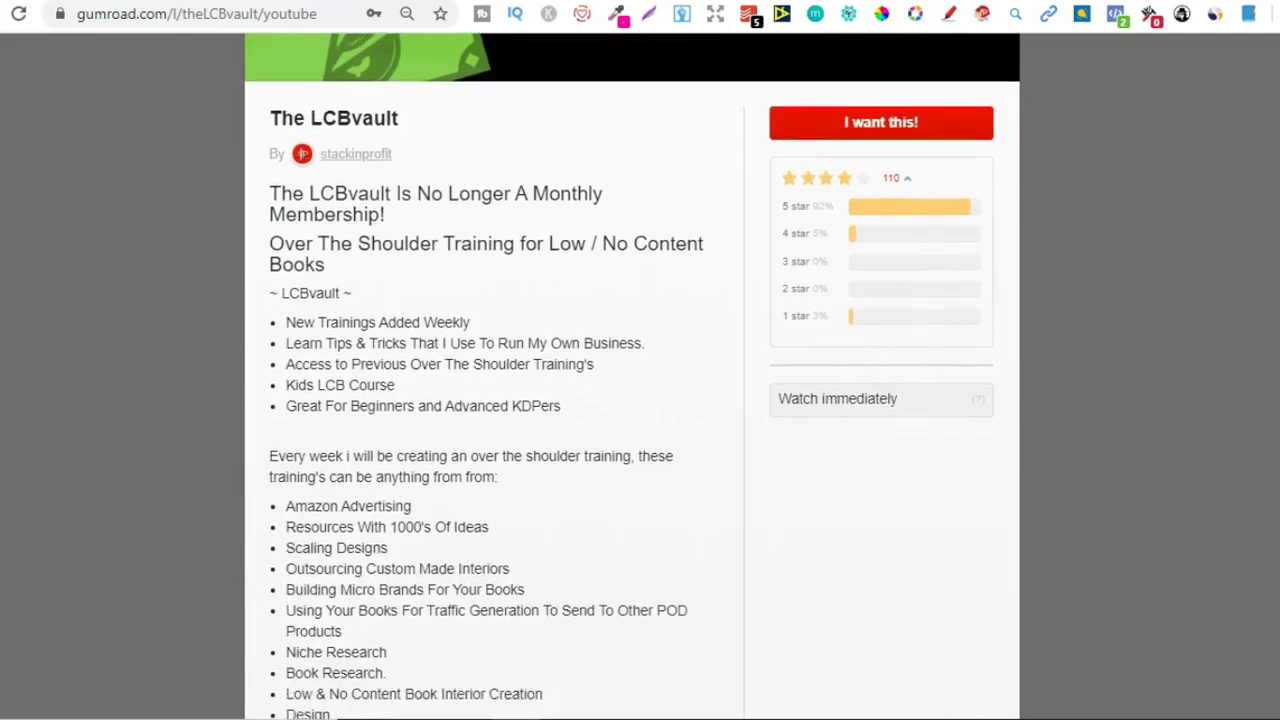
scroll(632, 376, "down", 1)
scroll(632, 376, "down", 1)
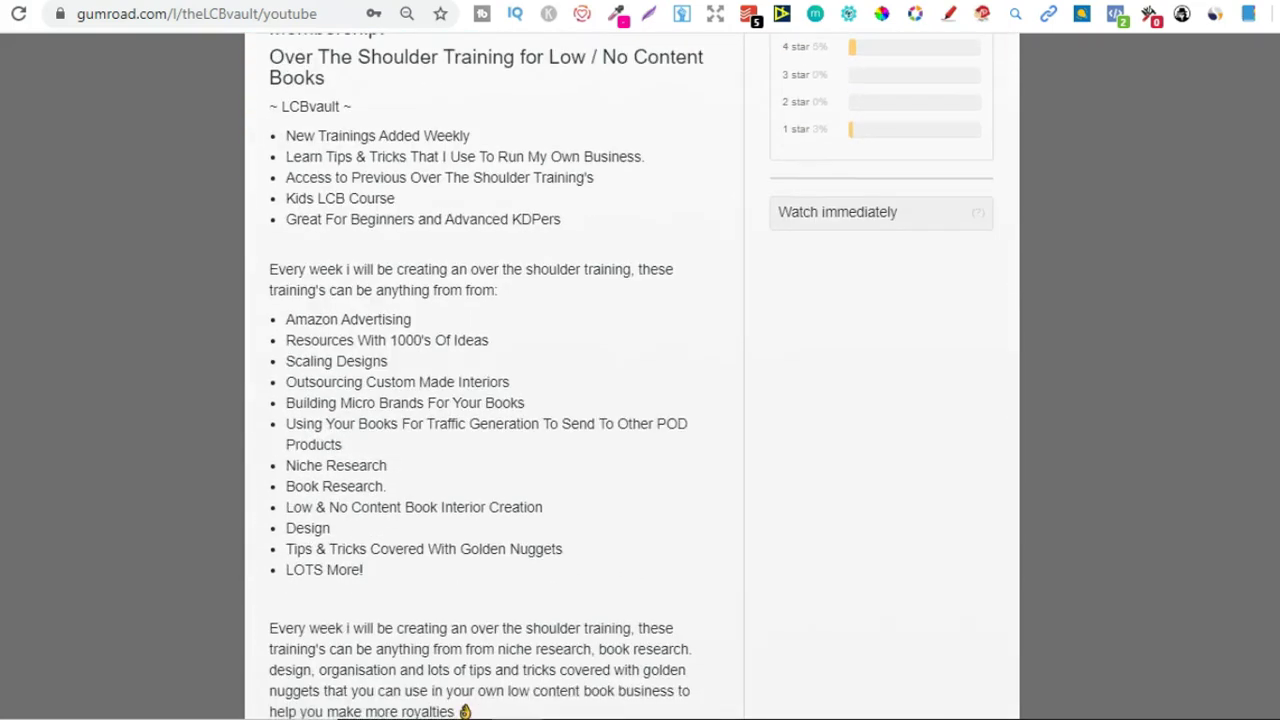
scroll(632, 376, "up", 5)
scroll(632, 376, "up", 3)
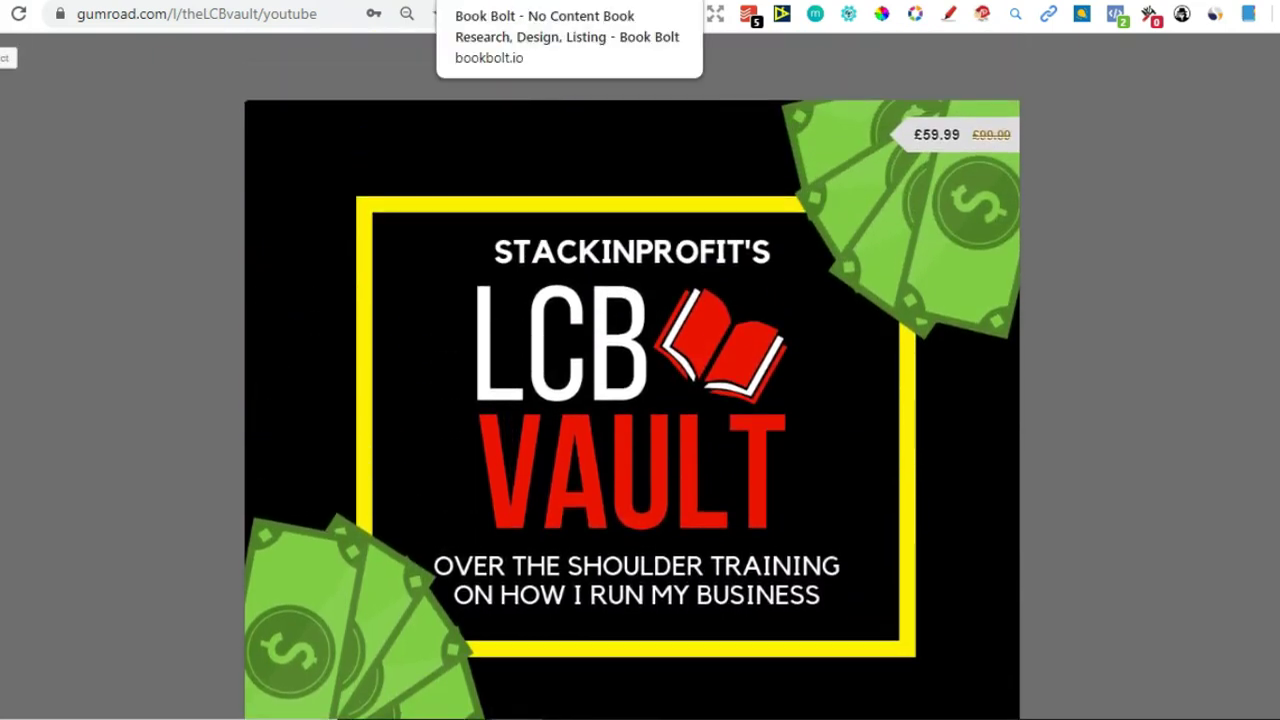
Switch to Book Bolt's Book Scout page and highlight the entered ASIN and the daily lookup allowance.
left_click(482, 14)
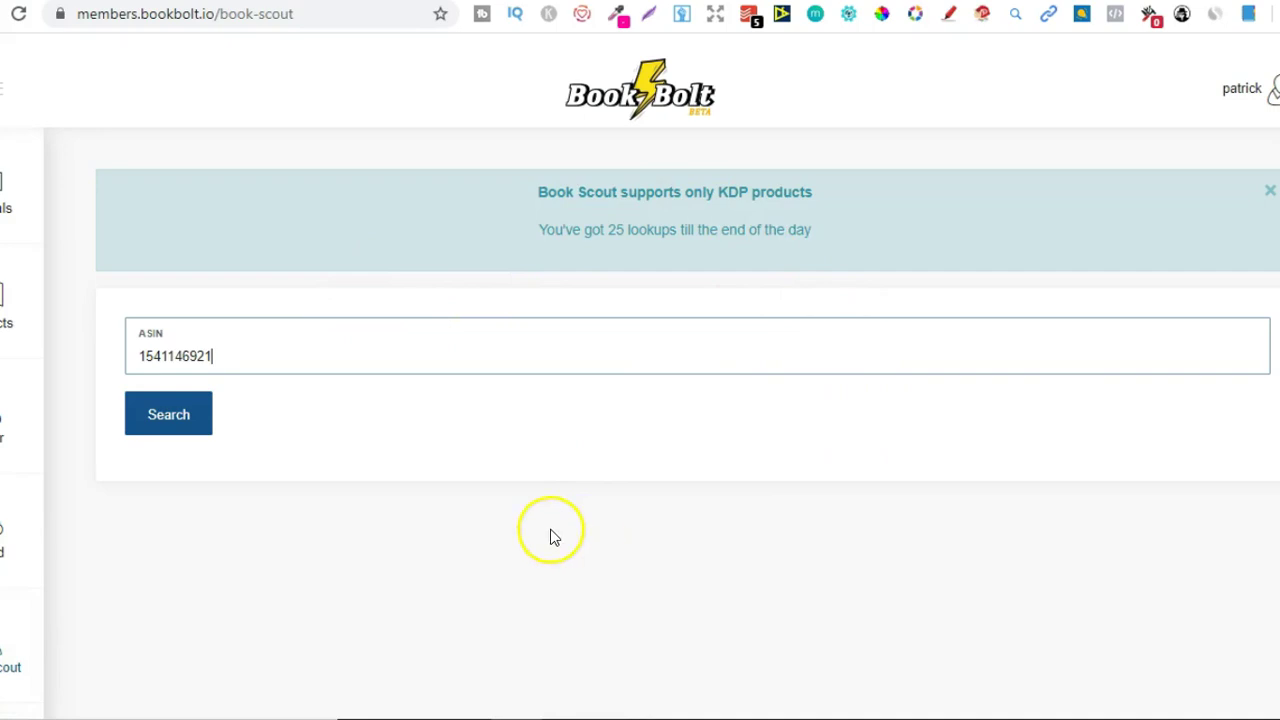
left_click_drag(212, 357, 140, 362)
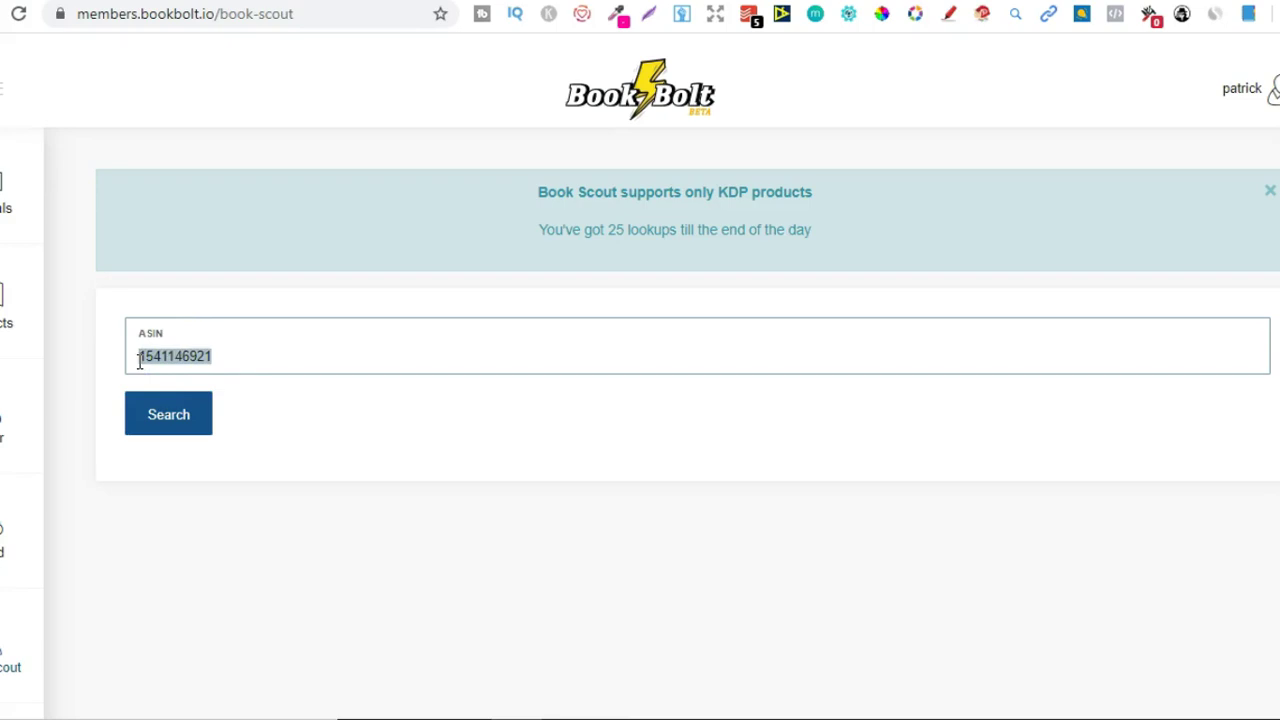
double_click(212, 351)
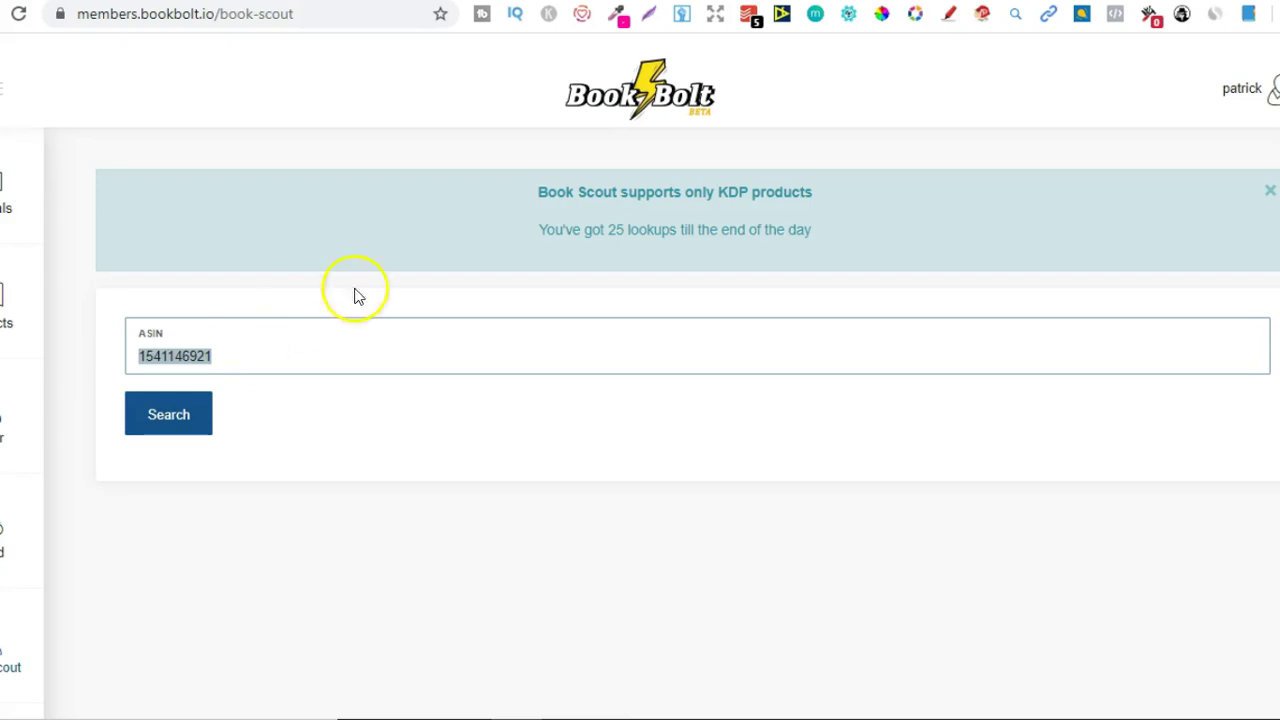
left_click_drag(611, 233, 726, 231)
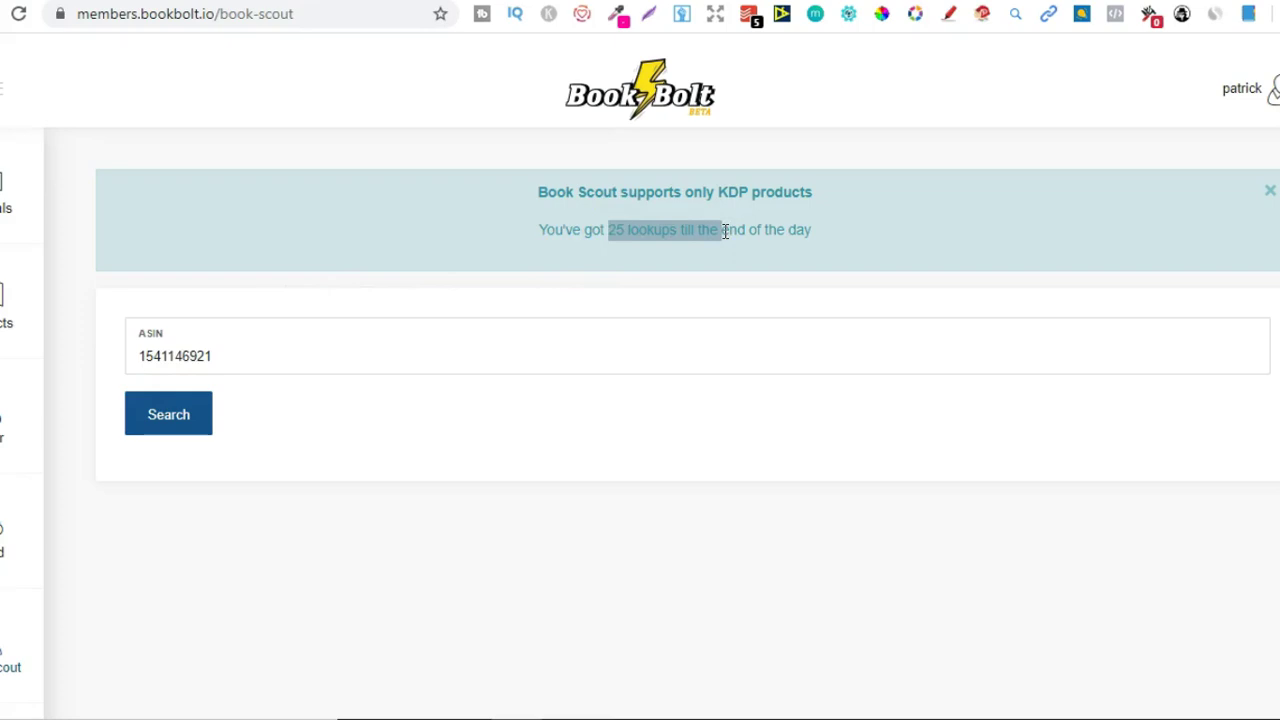
left_click_drag(220, 366, 131, 356)
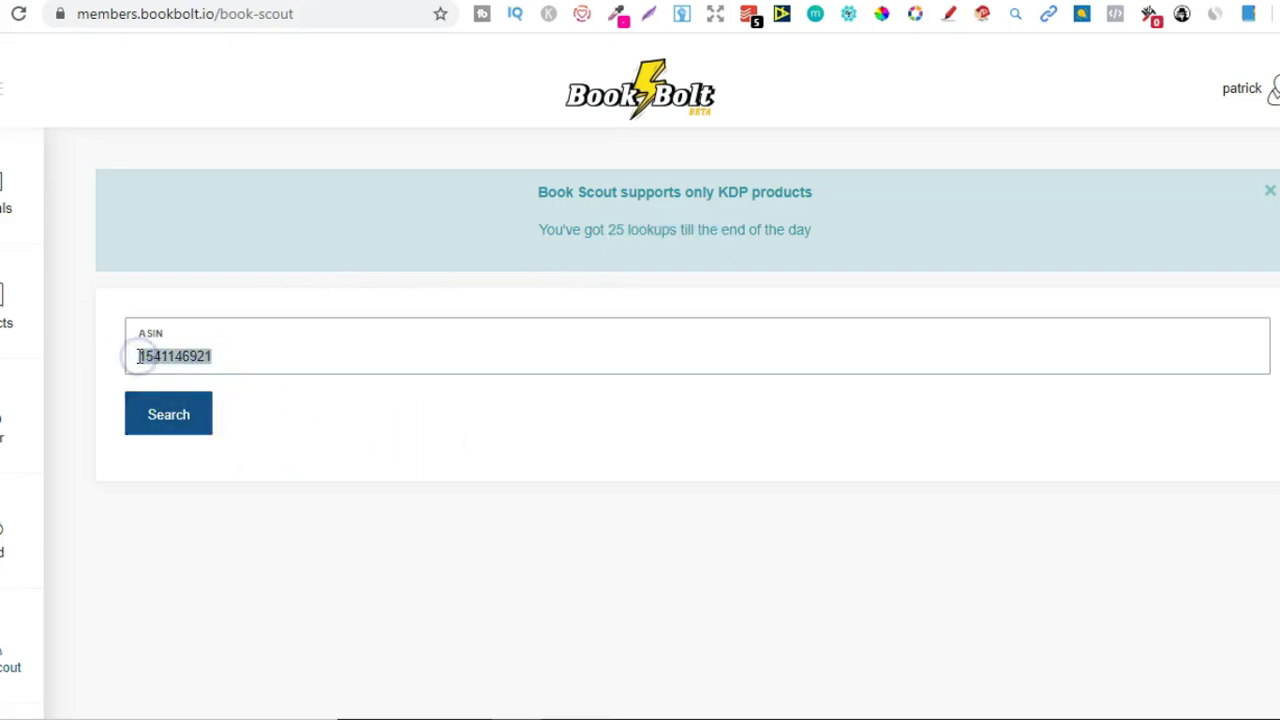
left_click(393, 469)
Switch to the swear word coloring book's Amazon listing and highlight its publisher and ISBN-10 in the product details.
key("ctrl+Tab")
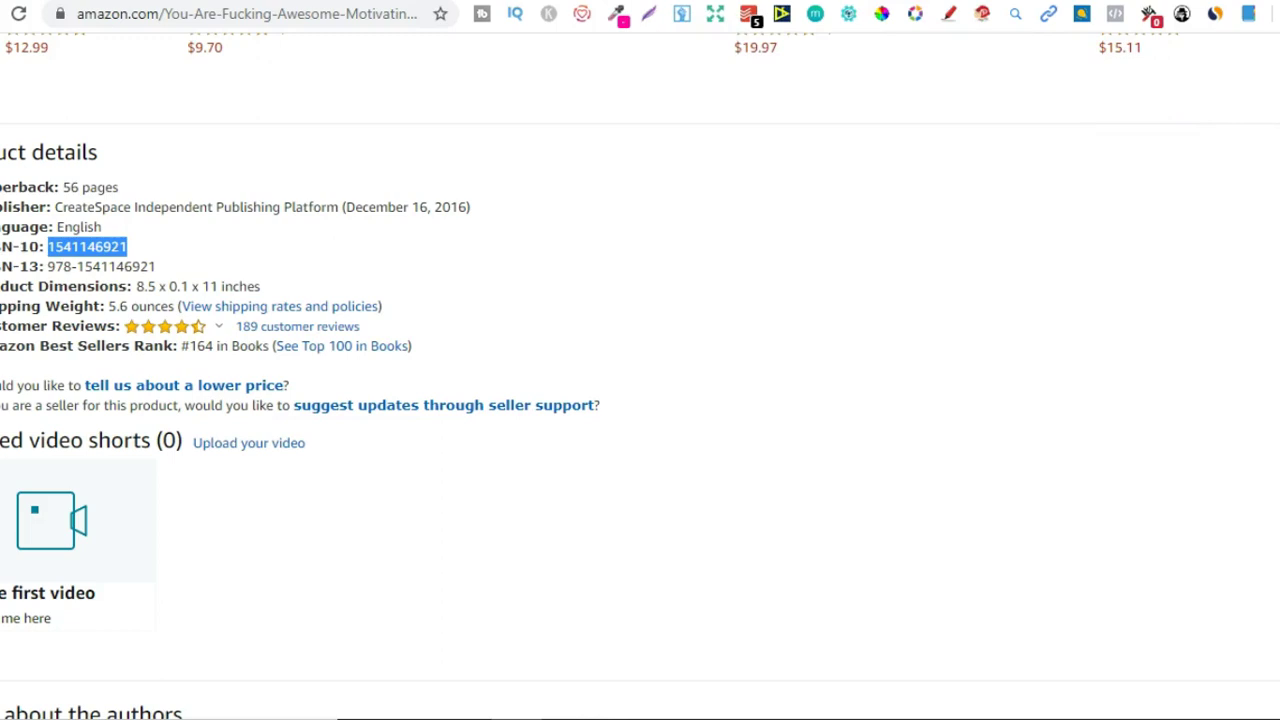
scroll(640, 360, "up", 15)
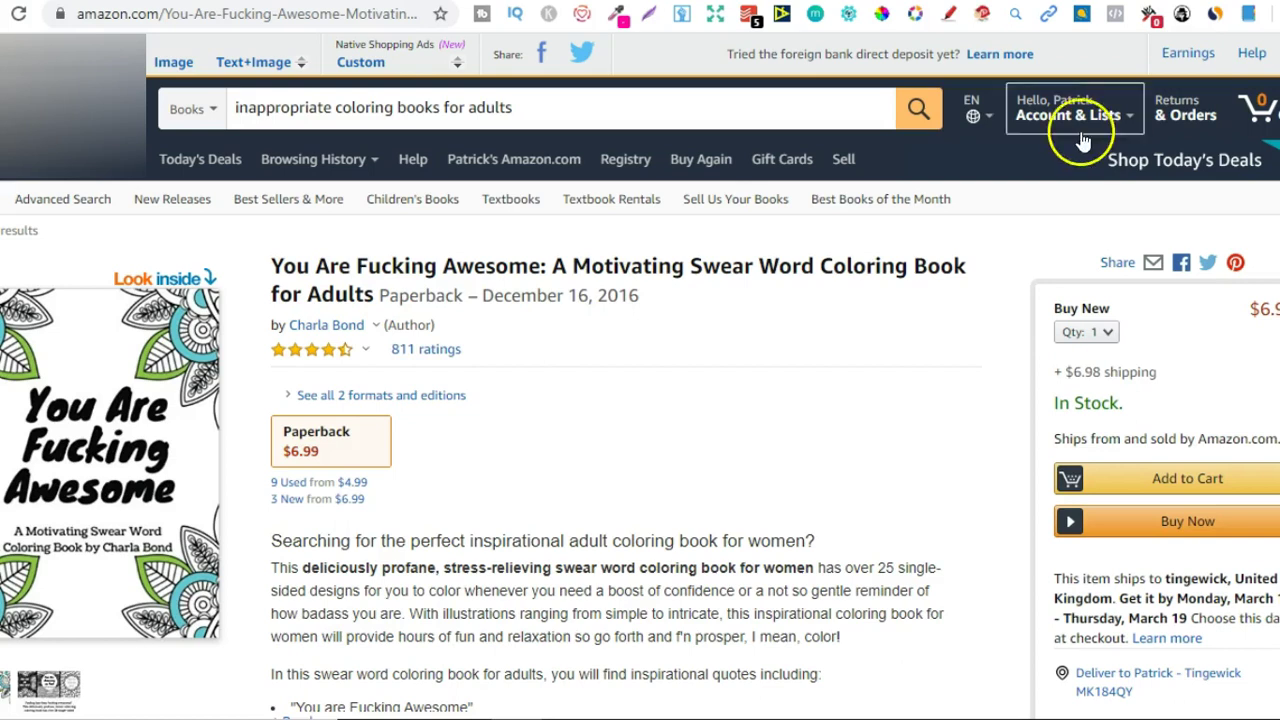
scroll(640, 400, "down", 3)
scroll(640, 400, "down", 10)
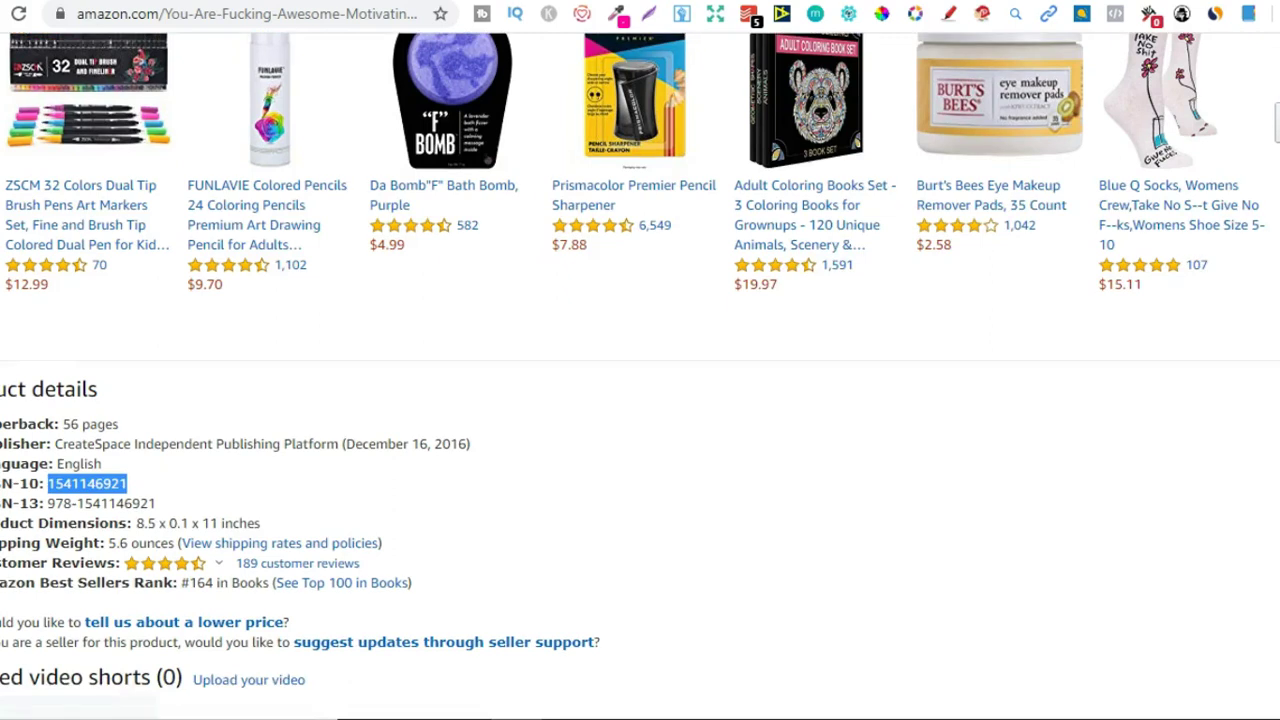
left_click_drag(137, 444, 61, 443)
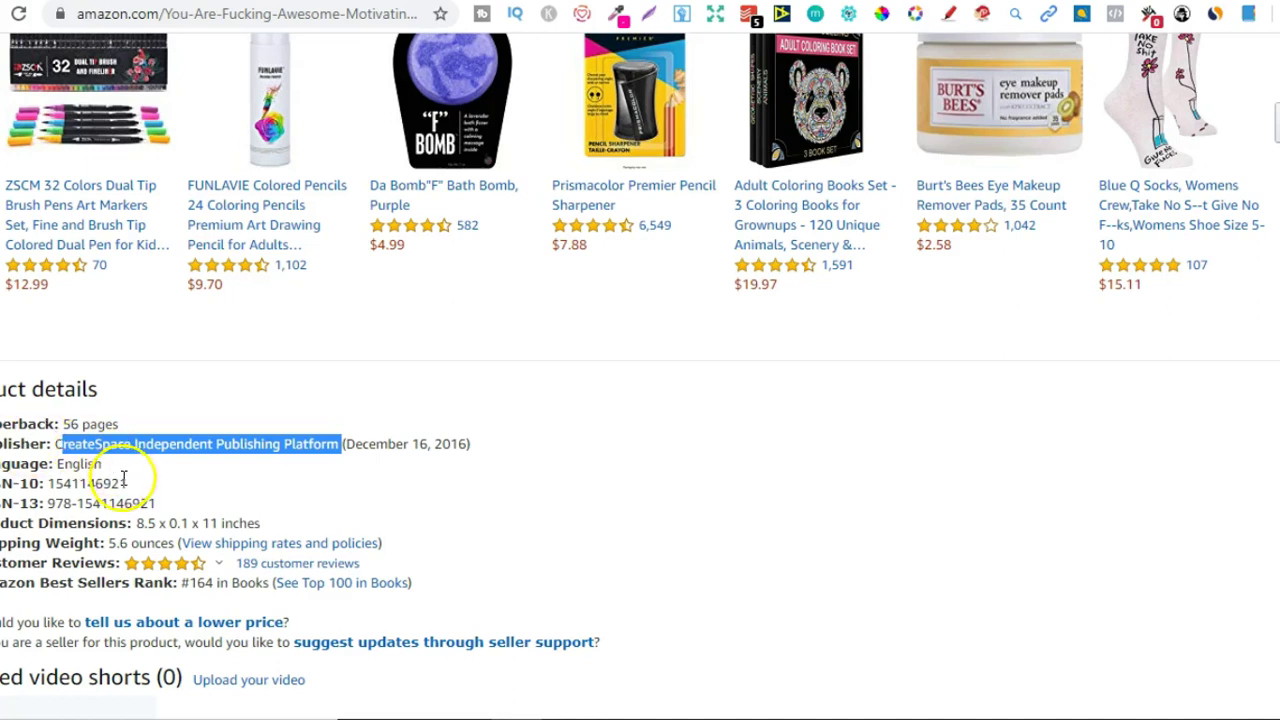
mouse_move(123, 480)
left_mouse_down()
mouse_move(51, 482)
mouse_move(138, 482)
left_mouse_up()
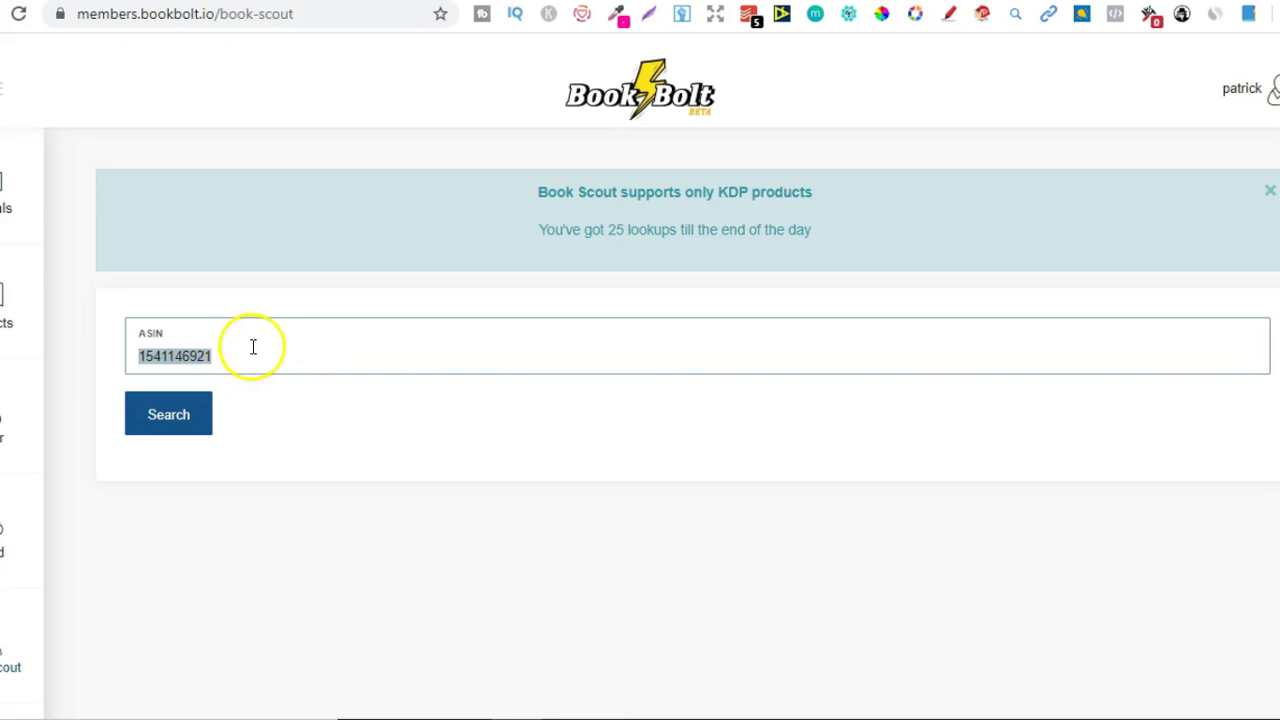
left_click(190, 426)
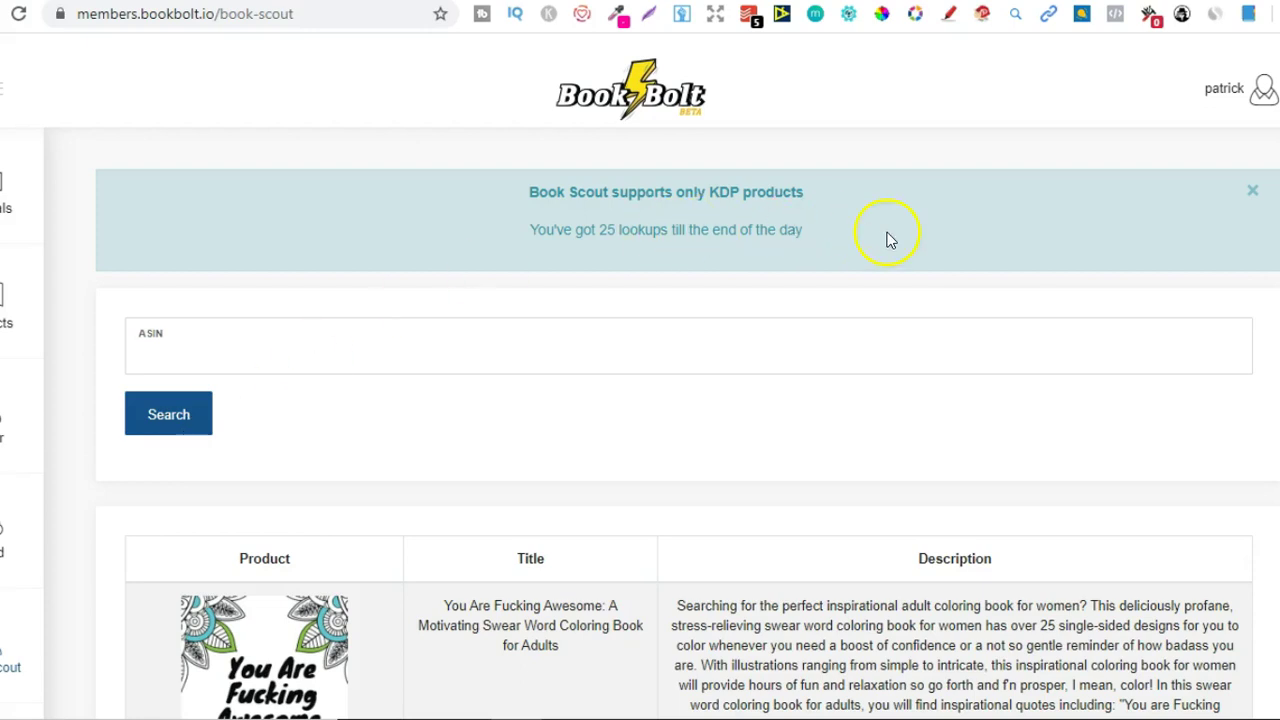
scroll(688, 430, "down", 4)
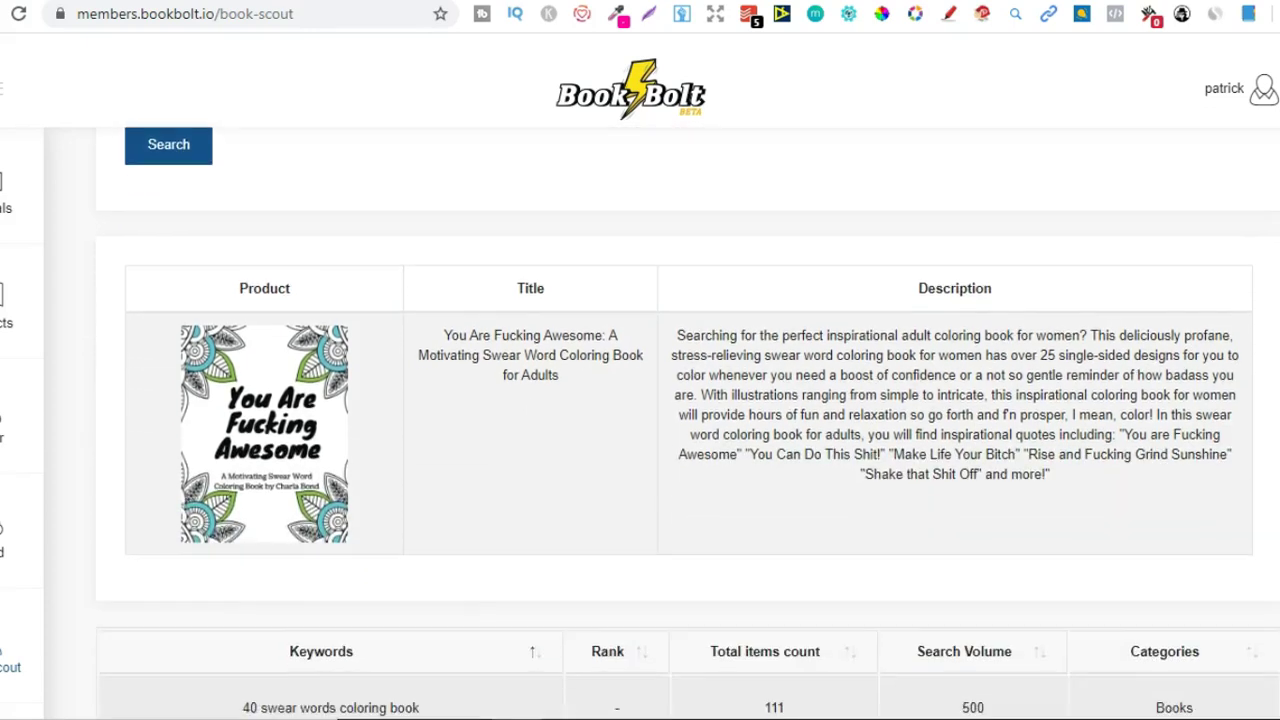
scroll(688, 424, "down", 10)
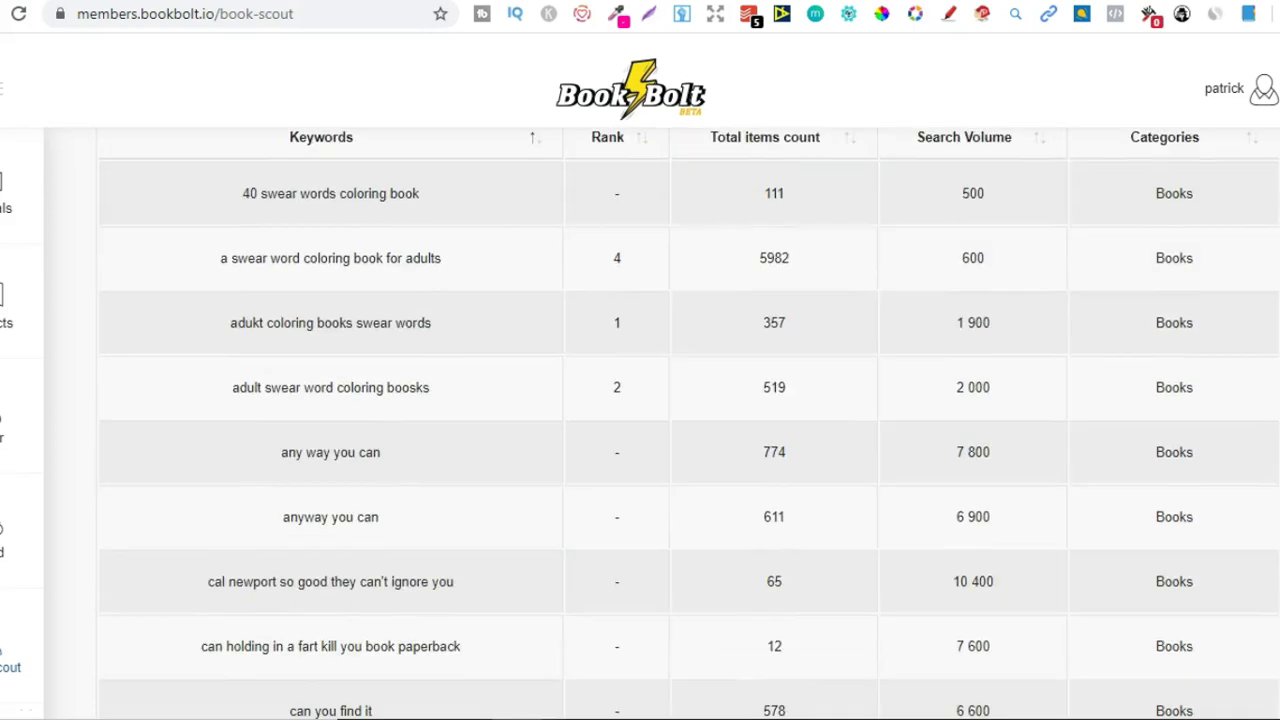
scroll(688, 424, "down", 12)
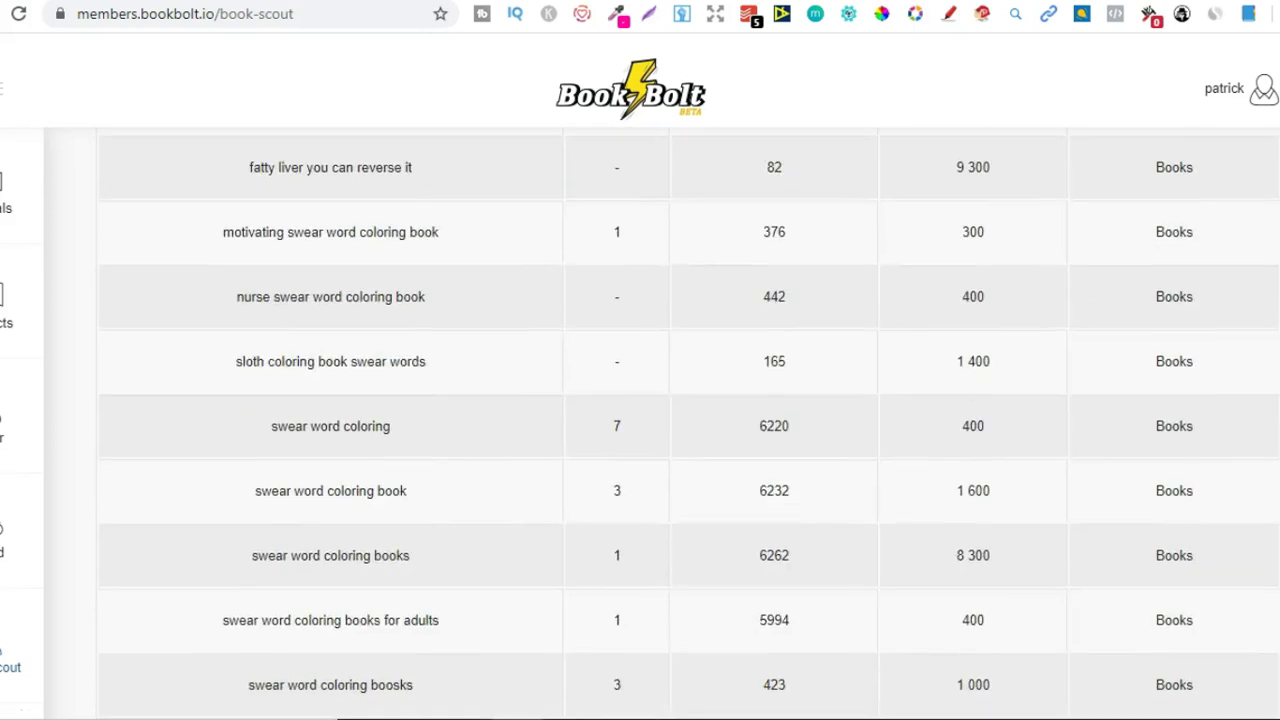
scroll(688, 424, "up", 20)
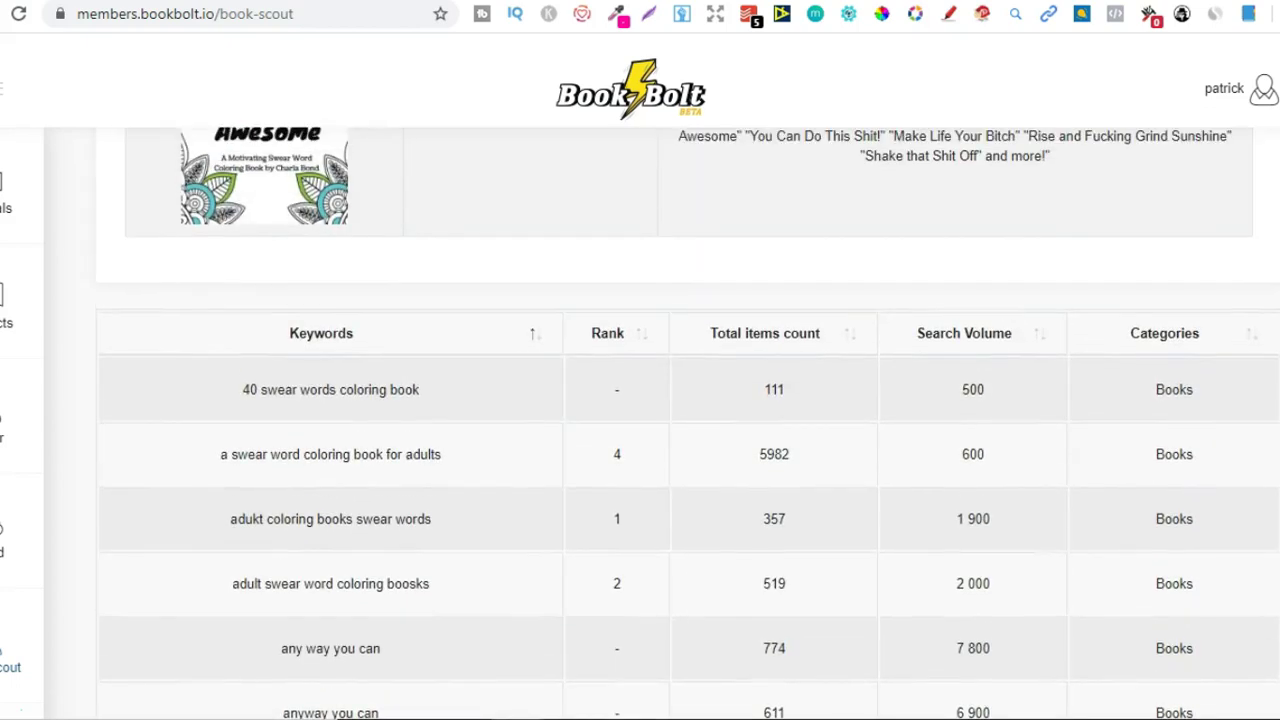
Examine the product description and keyword table, highlighting the keywords "40 swear words coloring book" and "a swear word coloring book for adults".
scroll(688, 424, "up", 1)
scroll(688, 424, "up", 1)
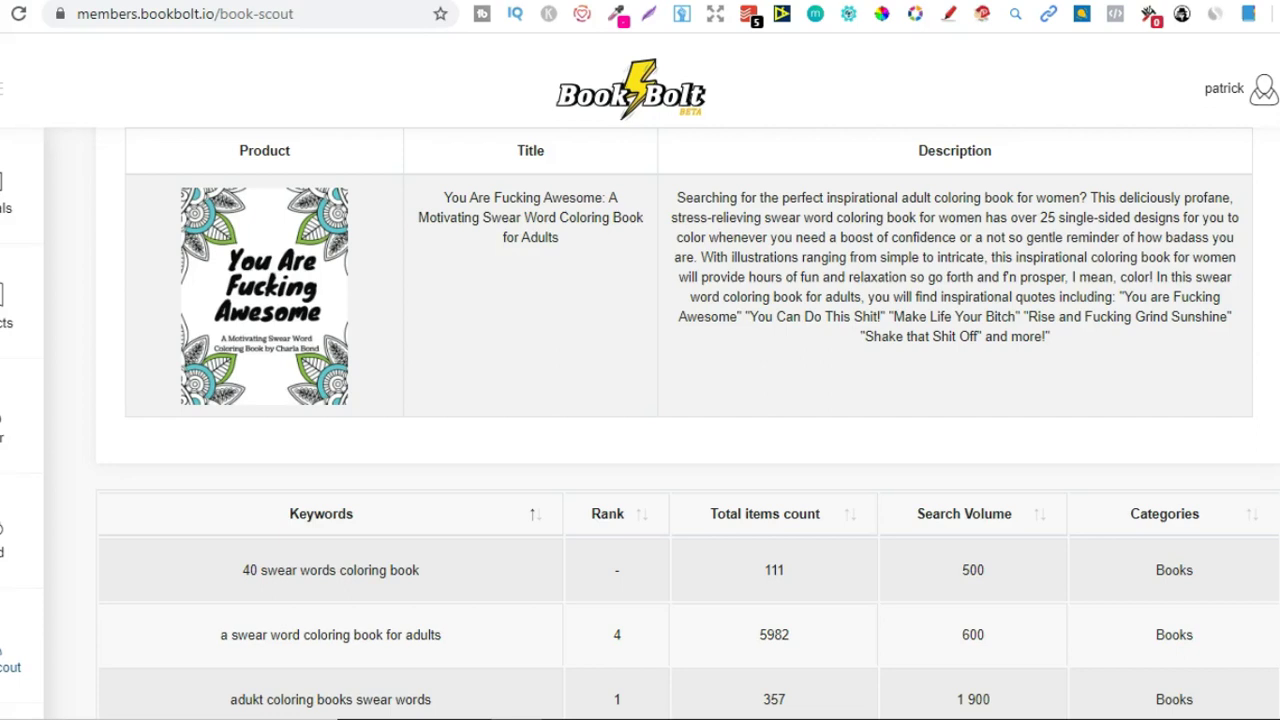
scroll(688, 423, "up", 1)
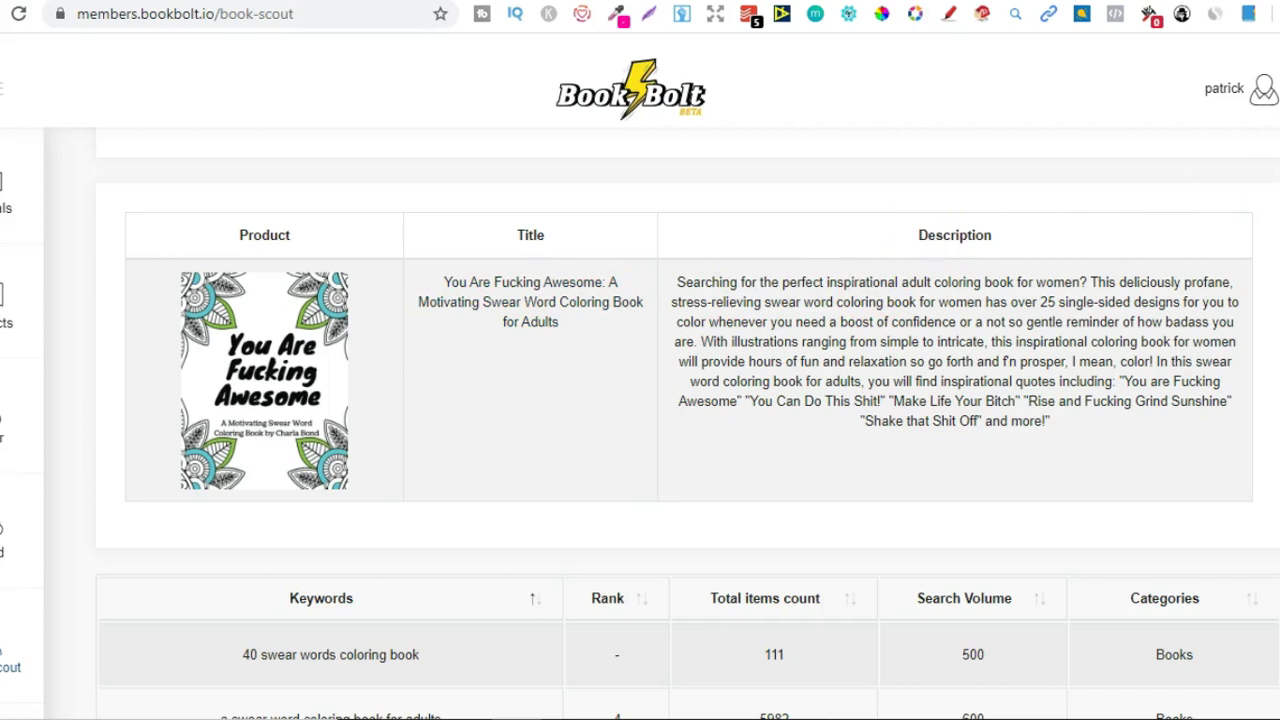
scroll(688, 428, "down", 4)
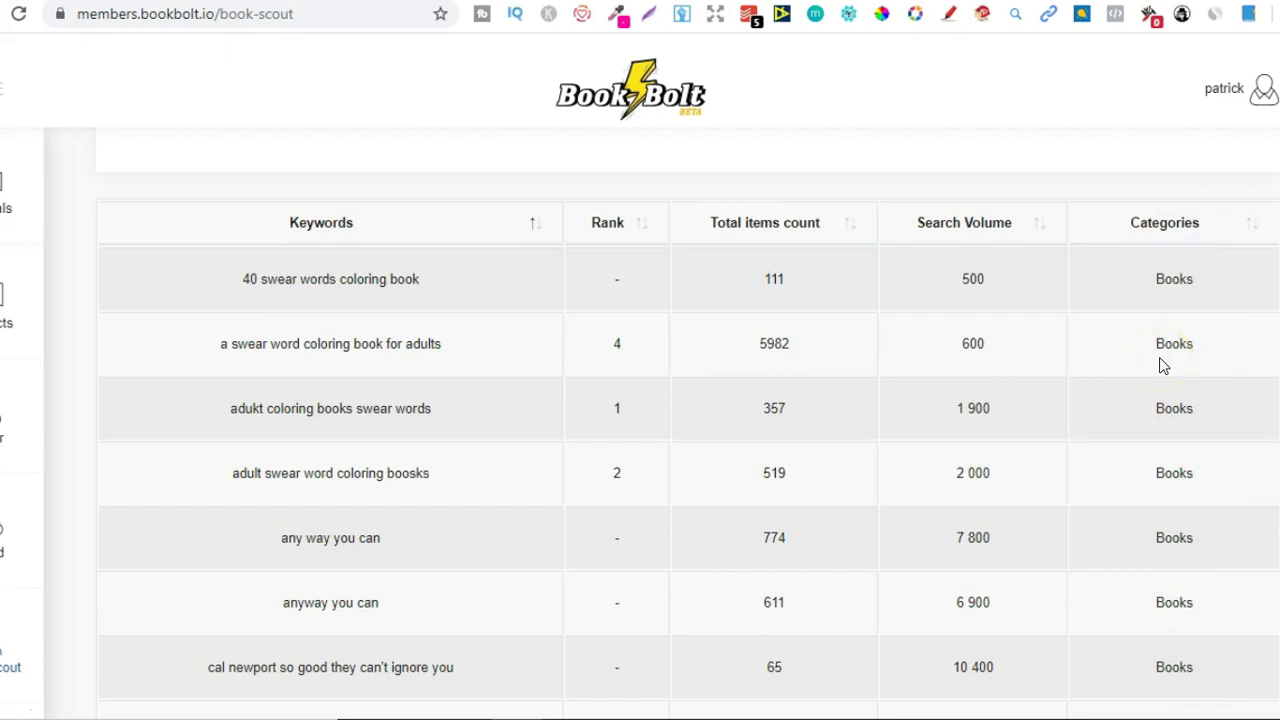
left_click(1142, 404)
left_click_drag(246, 282, 419, 285)
left_click_drag(443, 343, 242, 344)
Switch to the coloring book's Amazon listing and replace the search text with "coloring book" to bring up keyword suggestions.
key("ctrl+Tab")
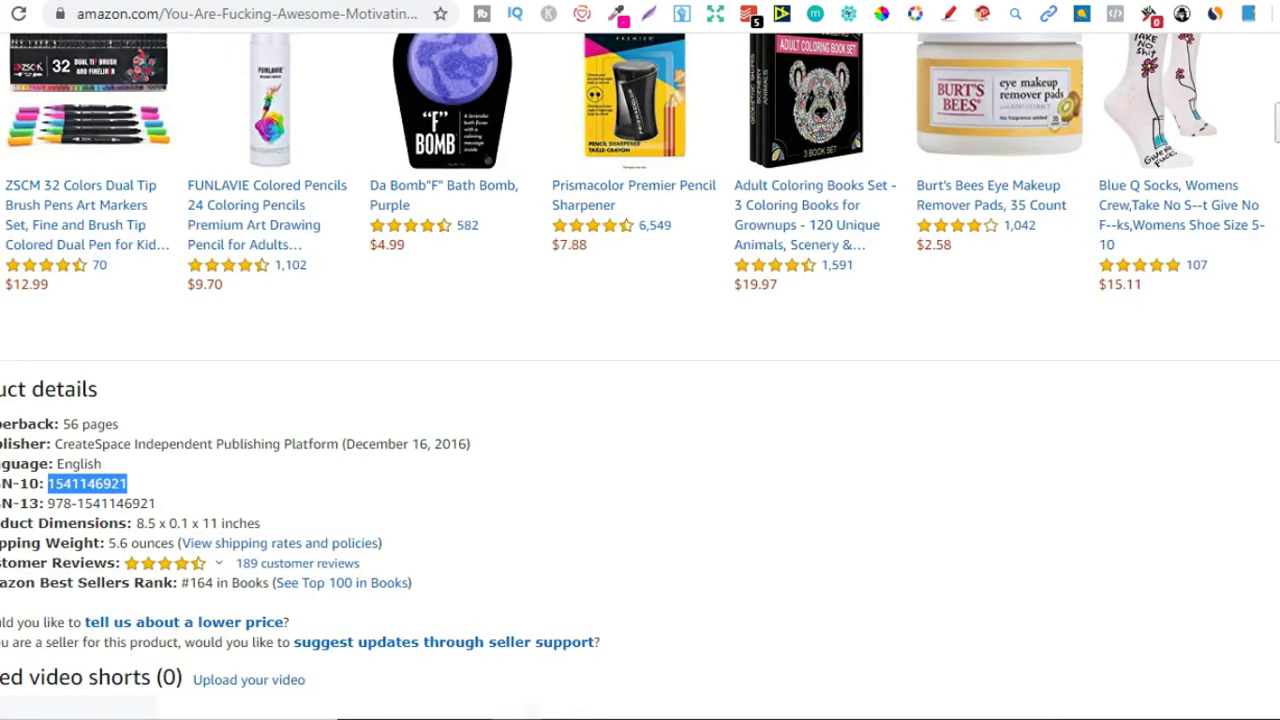
scroll(640, 360, "up", 15)
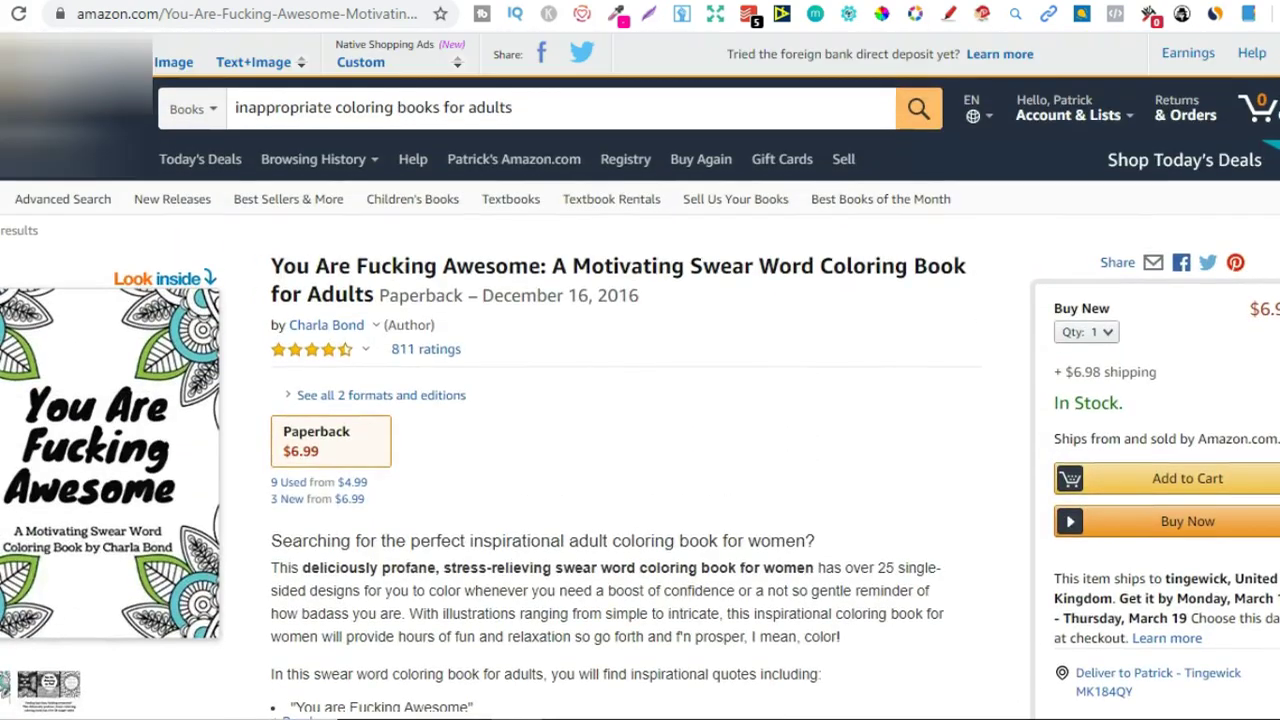
left_click(535, 110)
key("BackSpace")
key("BackSpace")
key("BackSpace")
key("BackSpace")
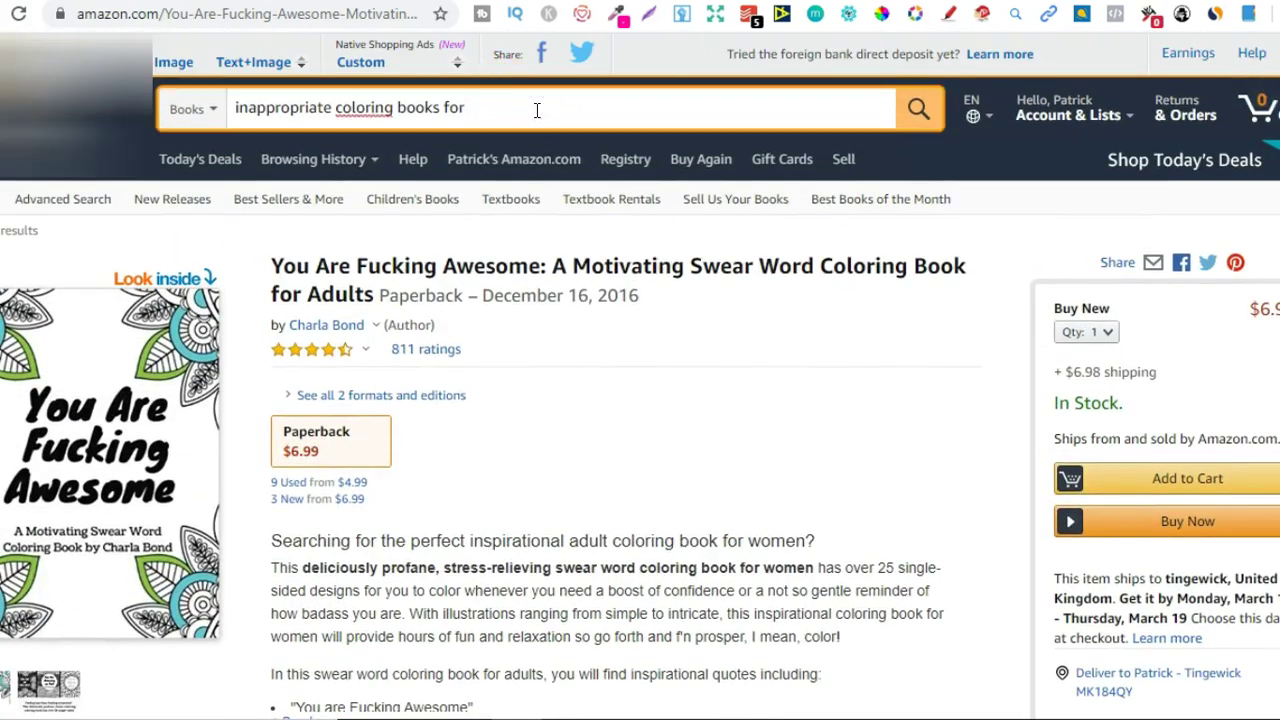
key("BackSpace")
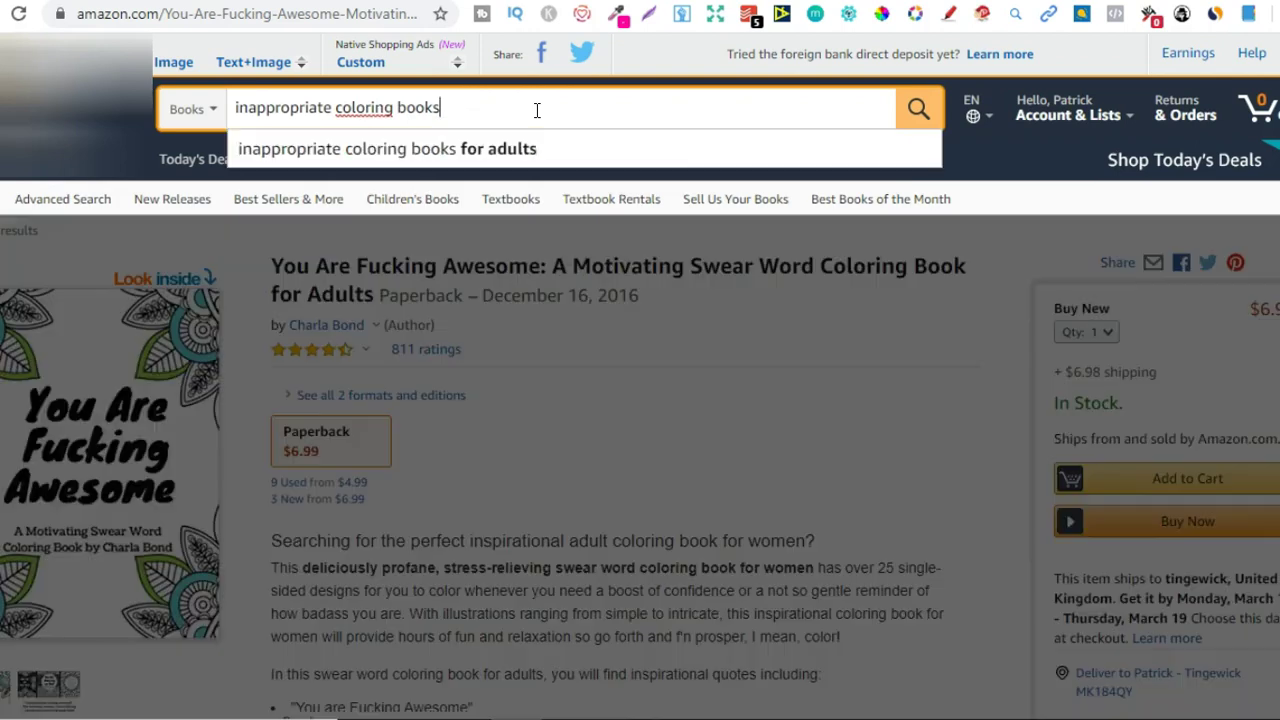
key("BackSpace")
key("BackSpace")
key("BackSpace")
key("BackSpace")
key("BackSpace")
key("BackSpace")
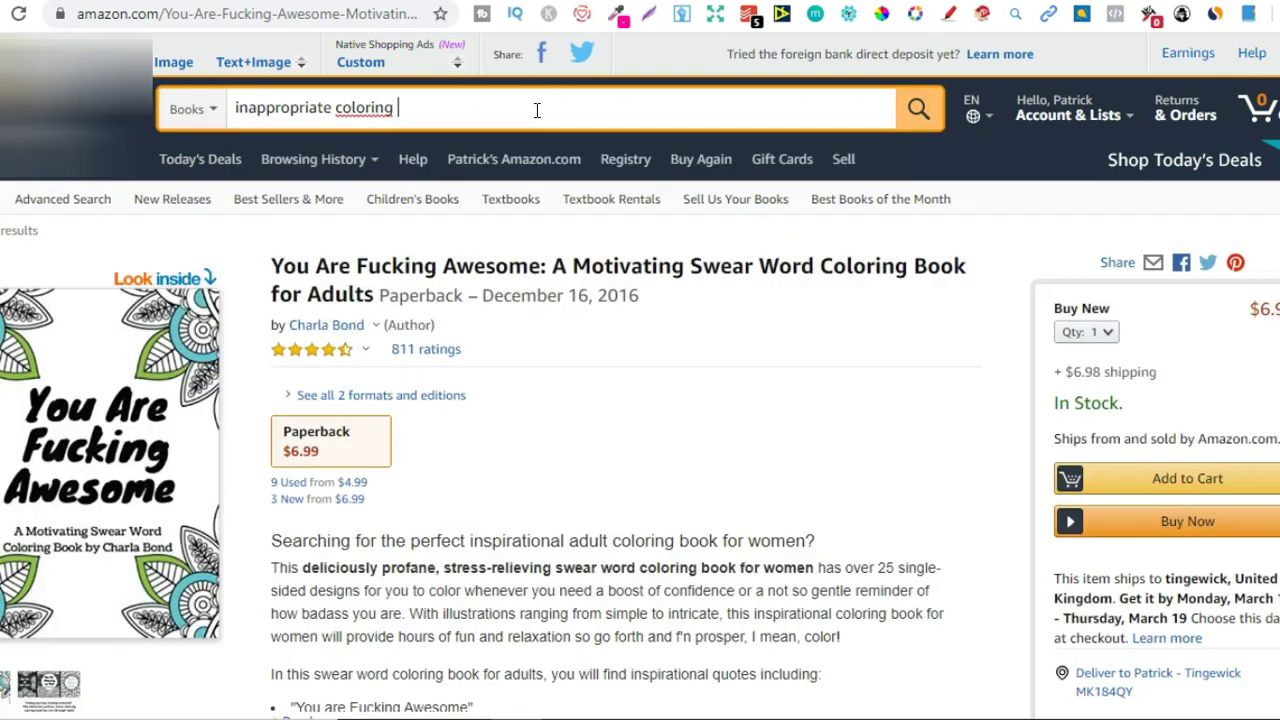
key("BackSpace")
key("BackSpace")
key("BackSpace")
key("BackSpace")
key("BackSpace")
key("BackSpace")
key("BackSpace")
key("BackSpace")
key("BackSpace")
key("BackSpace")
key("BackSpace")
key("BackSpace")
key("BackSpace")
key("BackSpace")
key("BackSpace")
key("BackSpace")
key("BackSpace")
key("BackSpace")
key("BackSpace")
key("BackSpace")
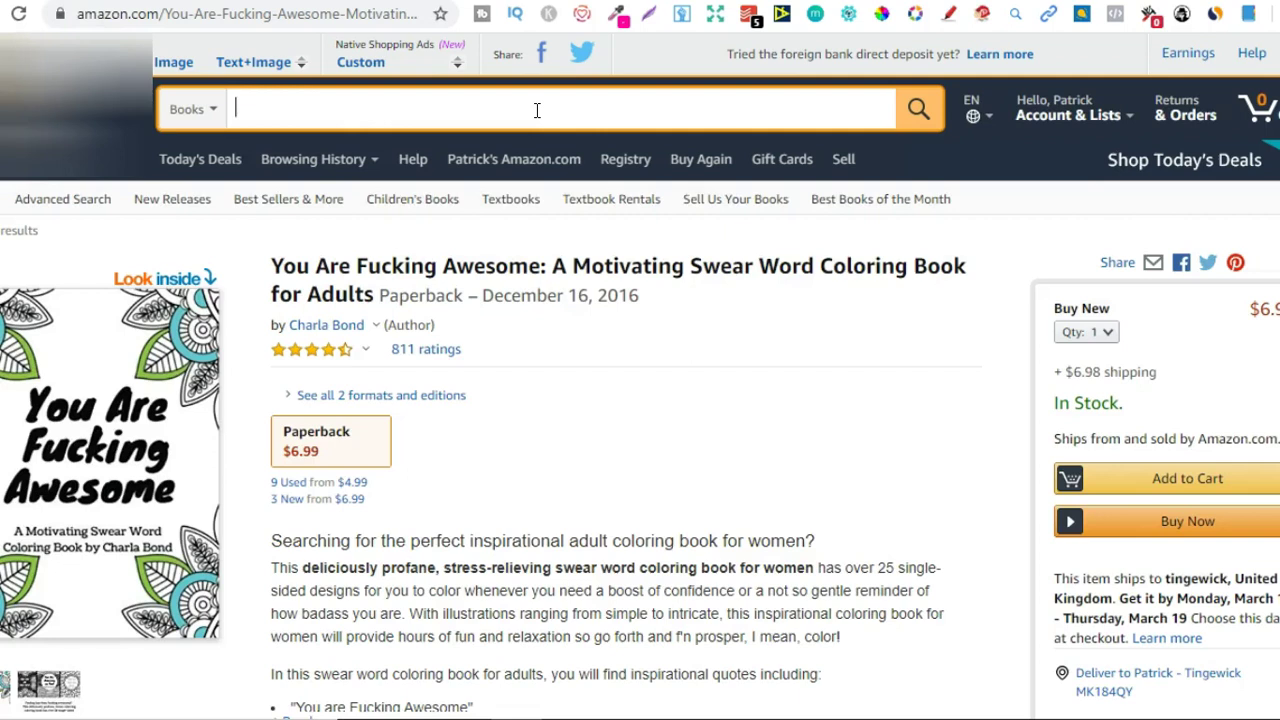
type("coloring book")
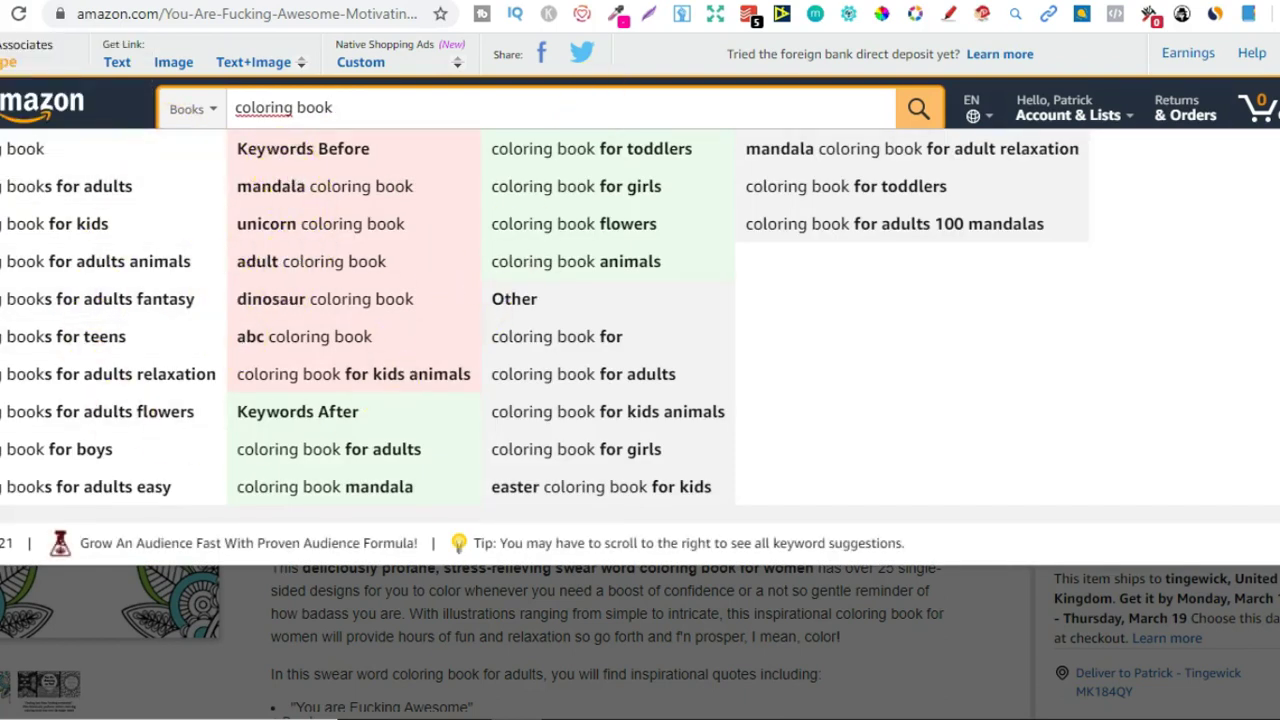
Return to Book Scout and review the product and keyword tables, highlighting "a swear word coloring book for adults" and part of "adult swear word coloring boosks".
left_click(857, 2)
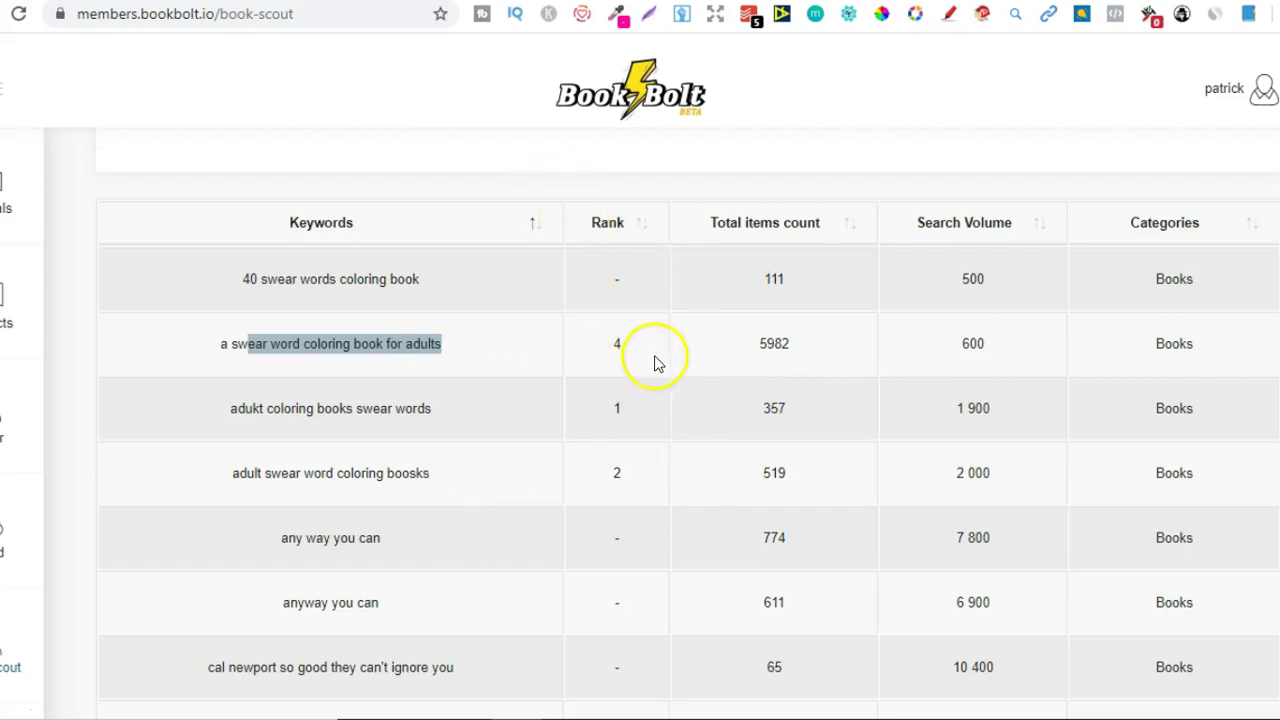
scroll(660, 370, "up", 2)
scroll(660, 420, "up", 3)
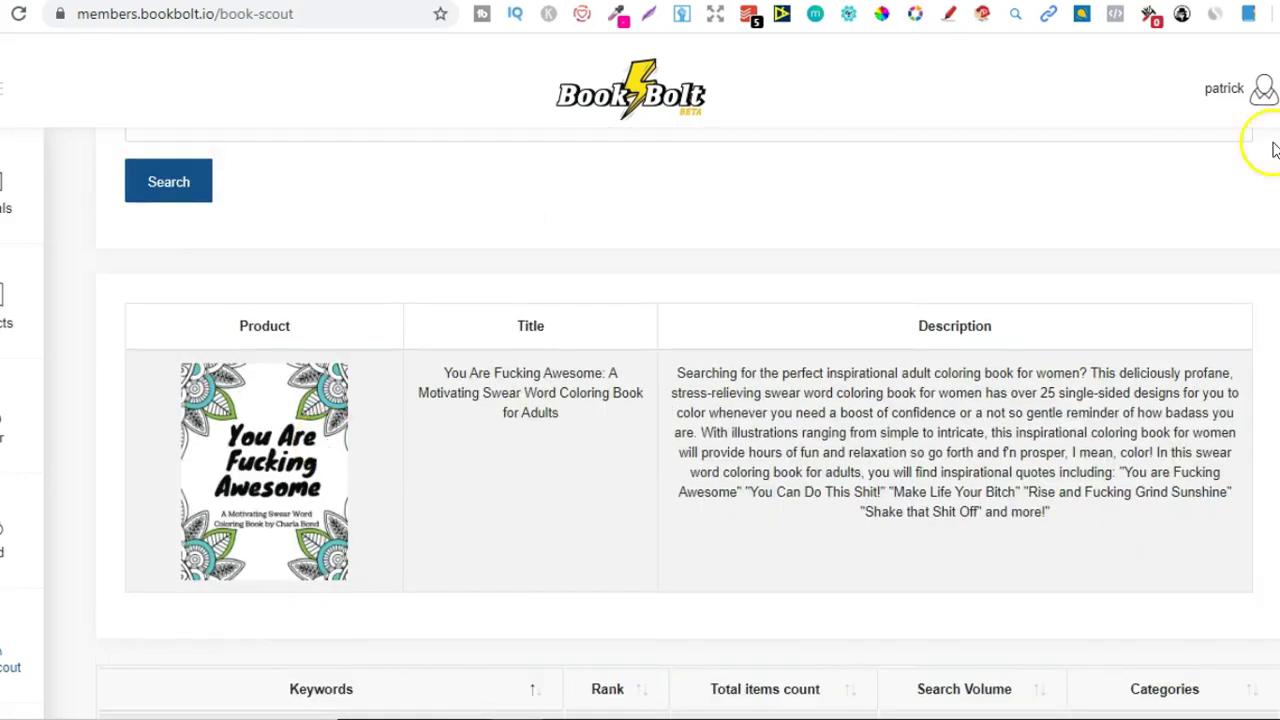
scroll(660, 420, "down", 4)
scroll(329, 280, "down", 2)
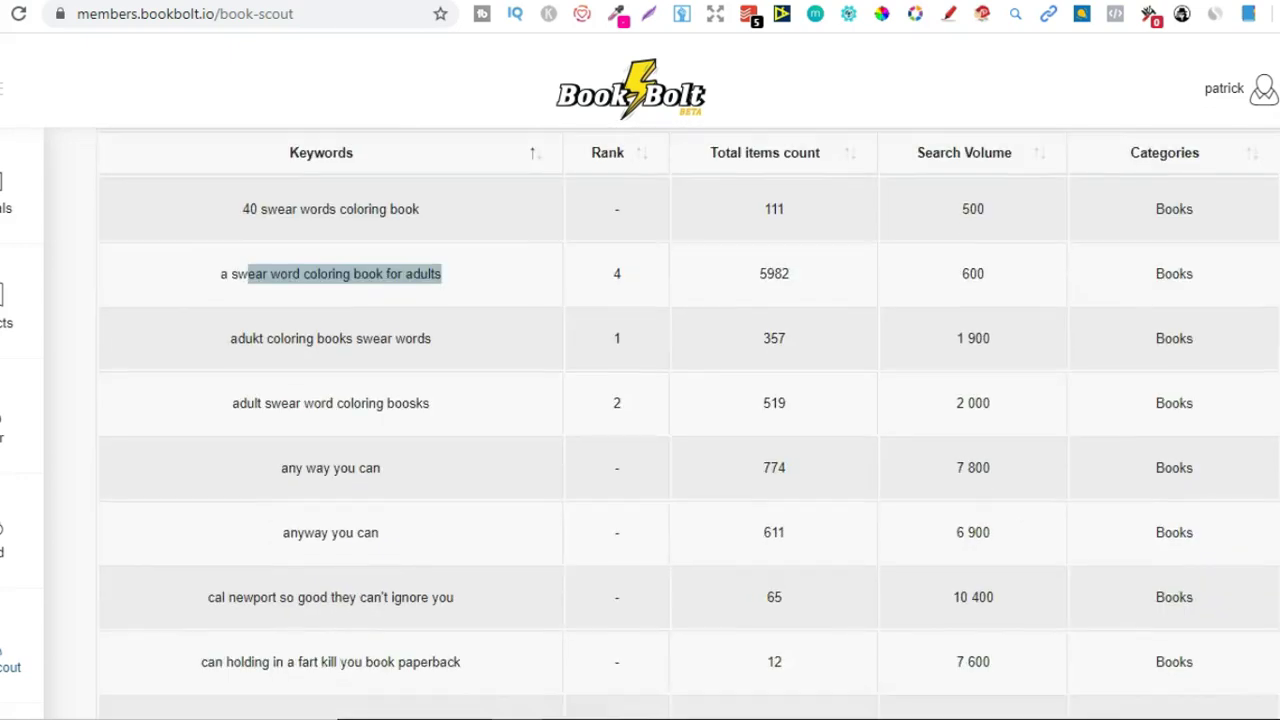
left_click(329, 276)
scroll(400, 500, "up", 5)
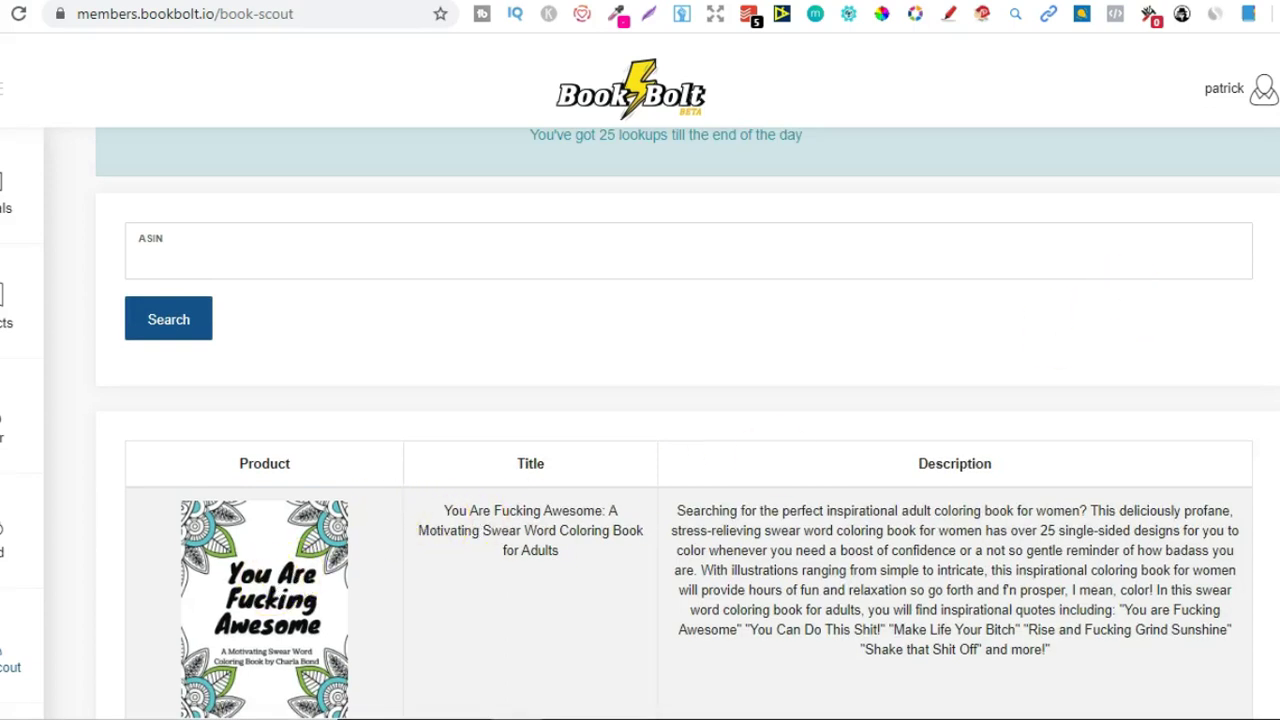
scroll(640, 420, "down", 8)
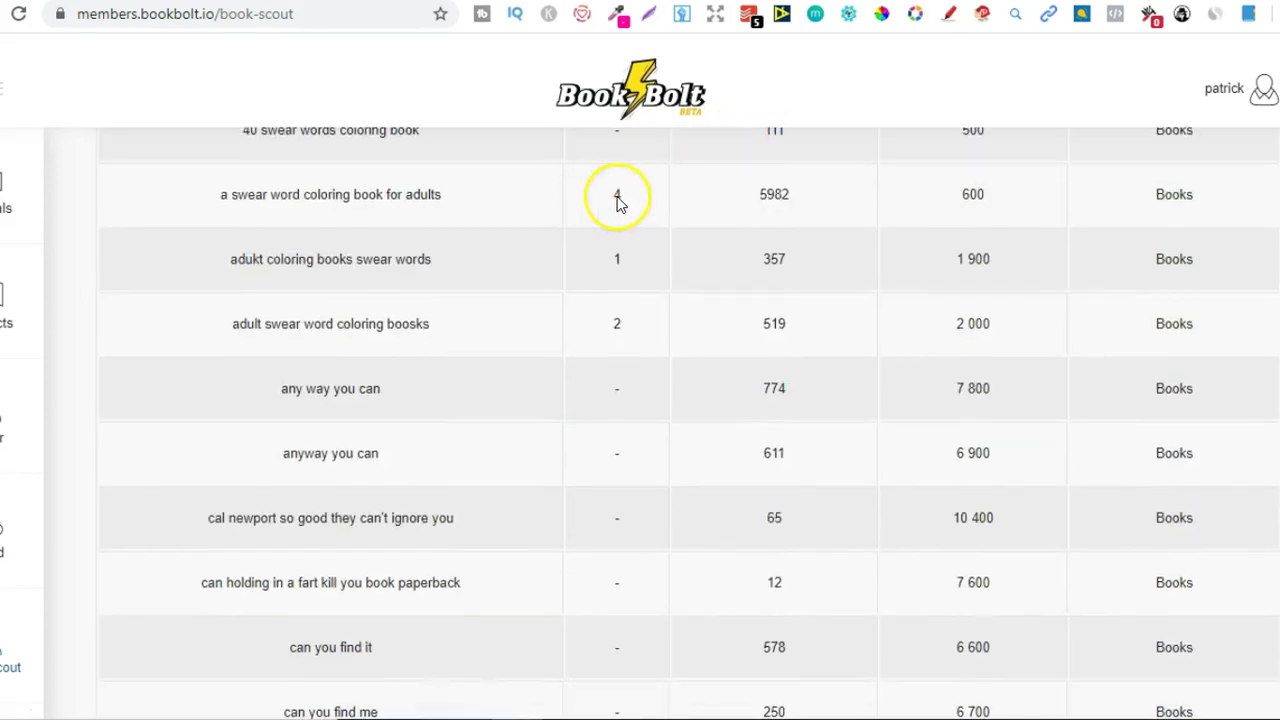
left_click_drag(443, 194, 185, 200)
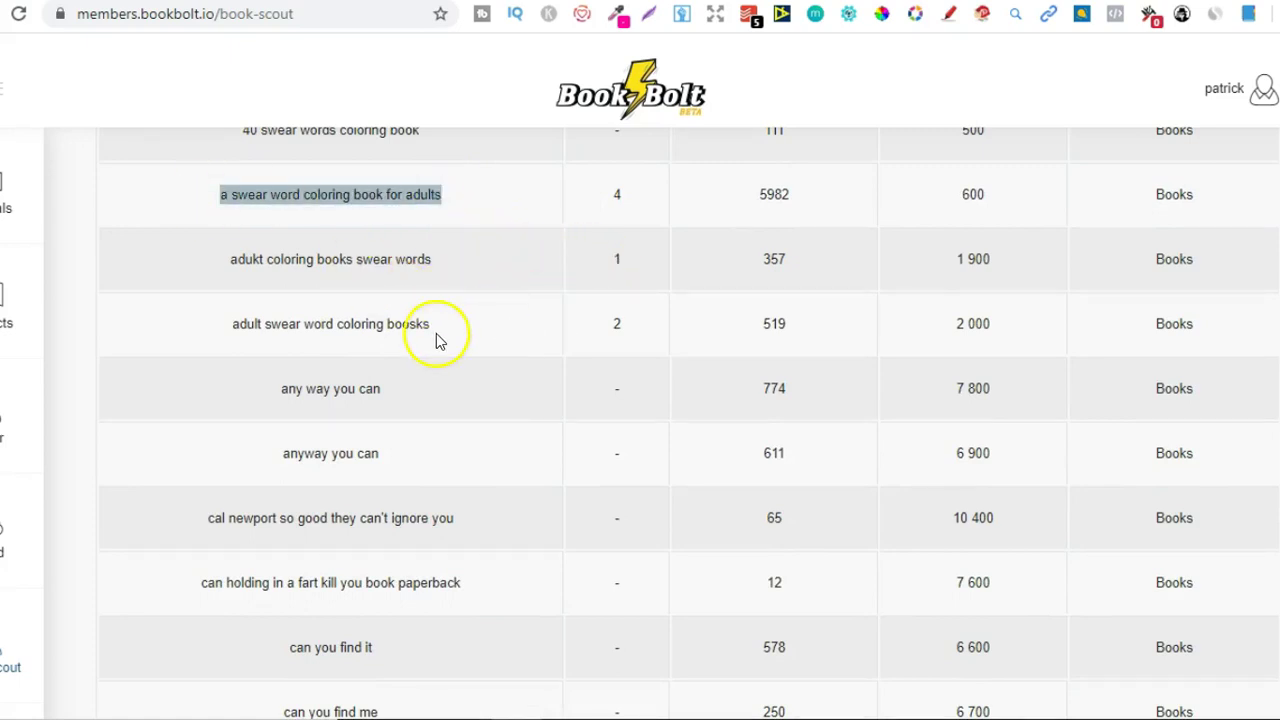
left_click_drag(435, 330, 260, 329)
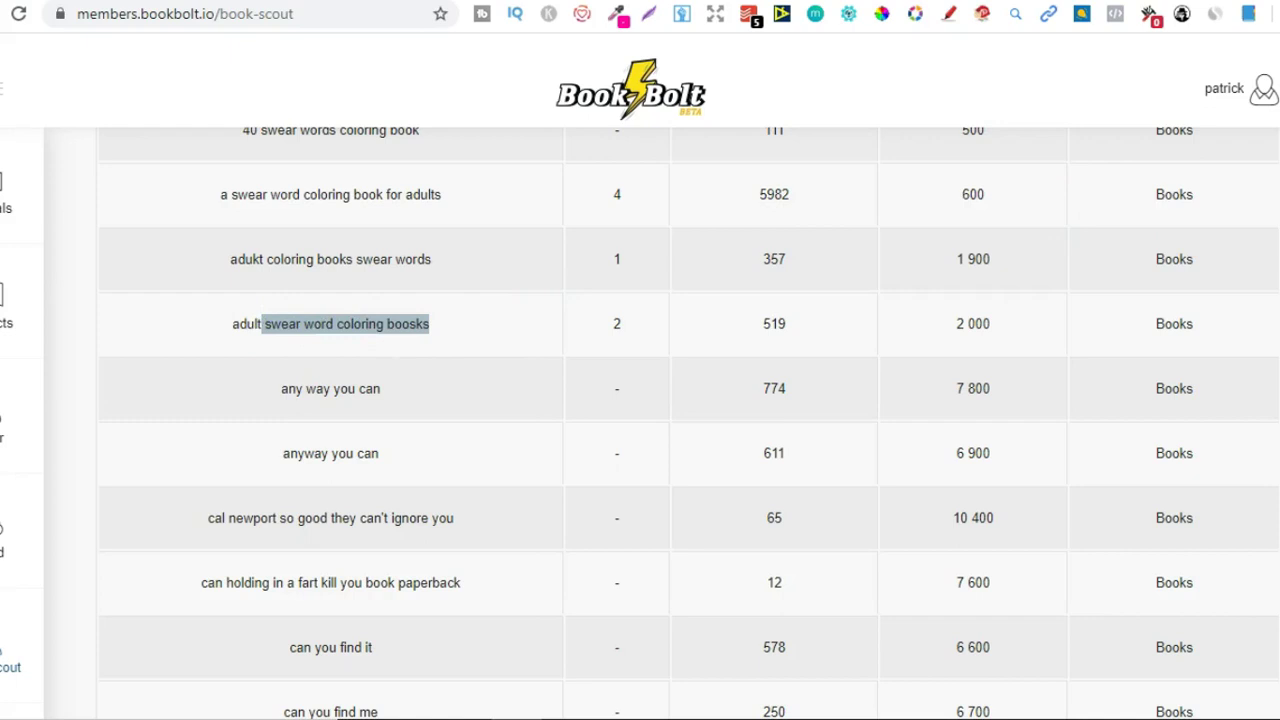
scroll(640, 420, "up", 2)
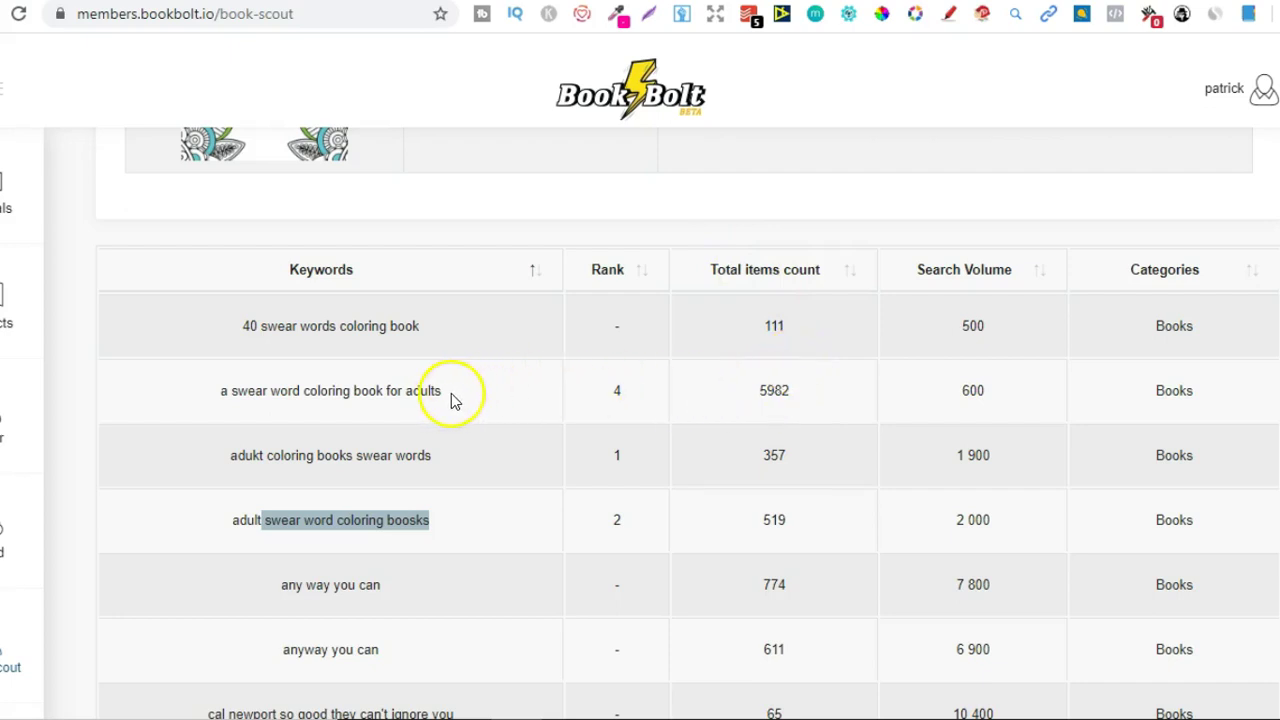
Copy the keyword "a swear word coloring book for adults" from Book Scout and search Amazon's Books category for it.
left_click_drag(445, 393, 183, 412)
right_click(262, 395)
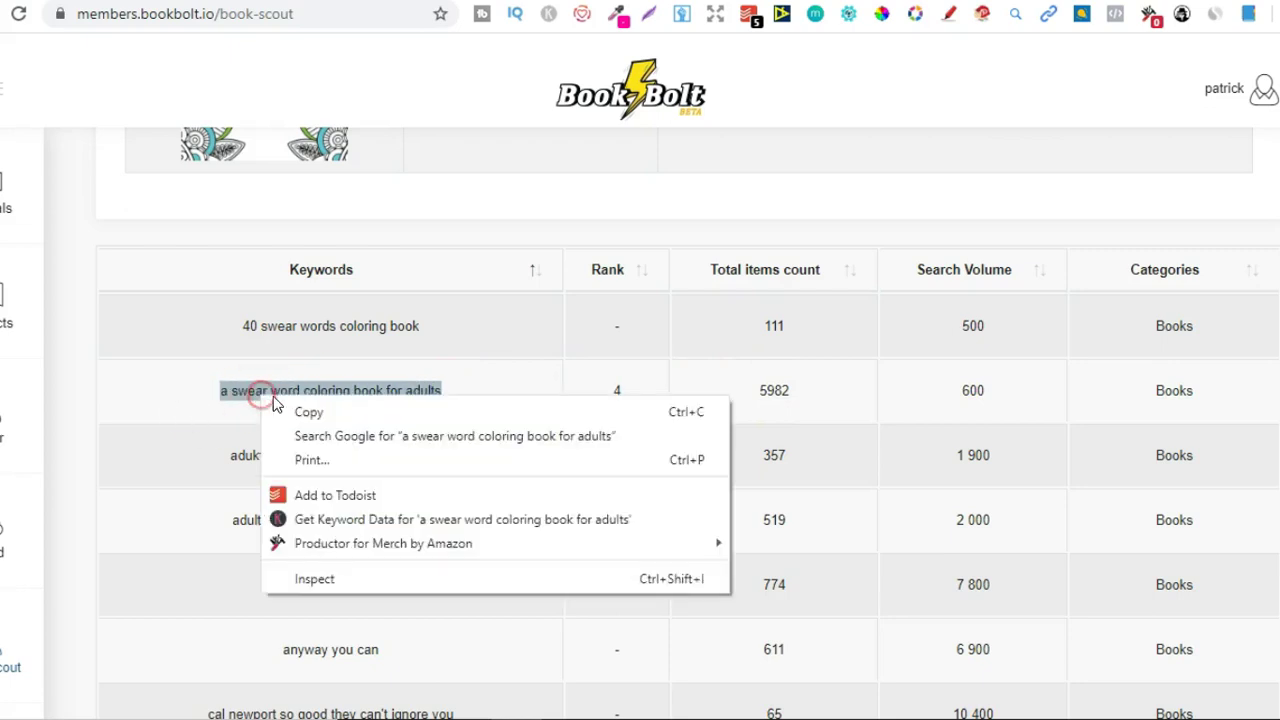
left_click(286, 405)
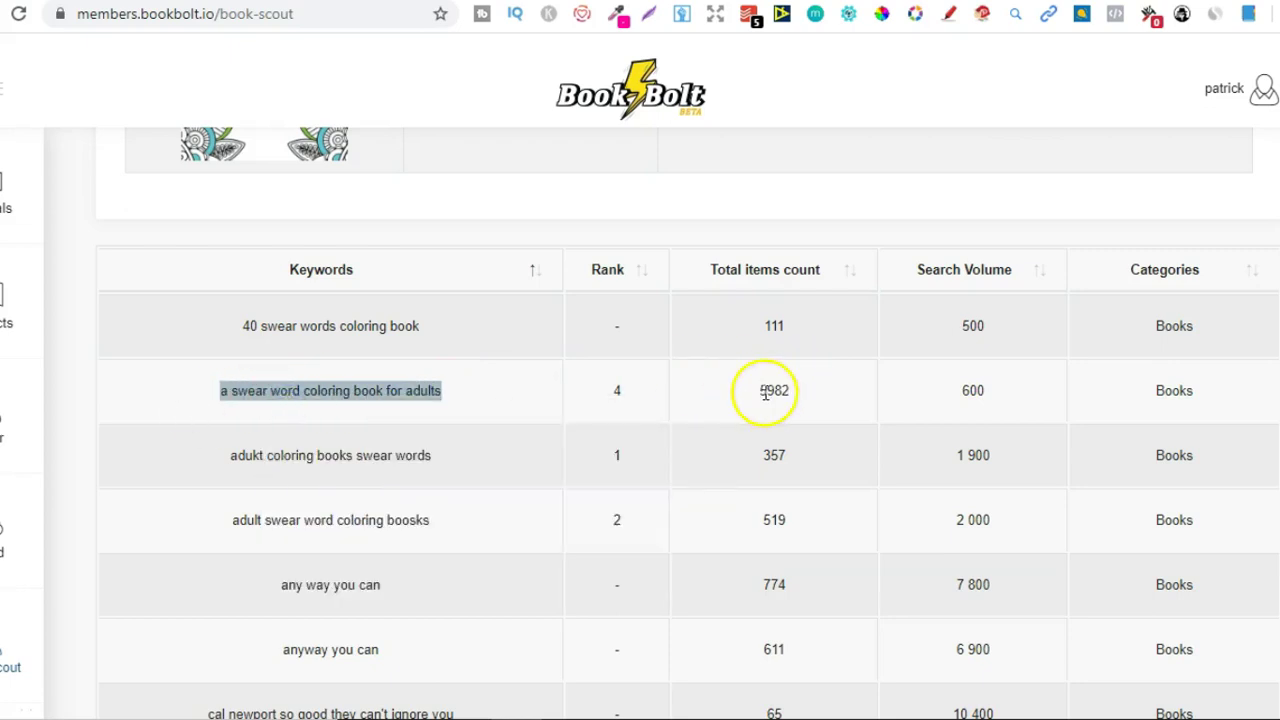
mouse_move(788, 388)
left_mouse_down()
mouse_move(748, 387)
mouse_move(765, 390)
left_mouse_up()
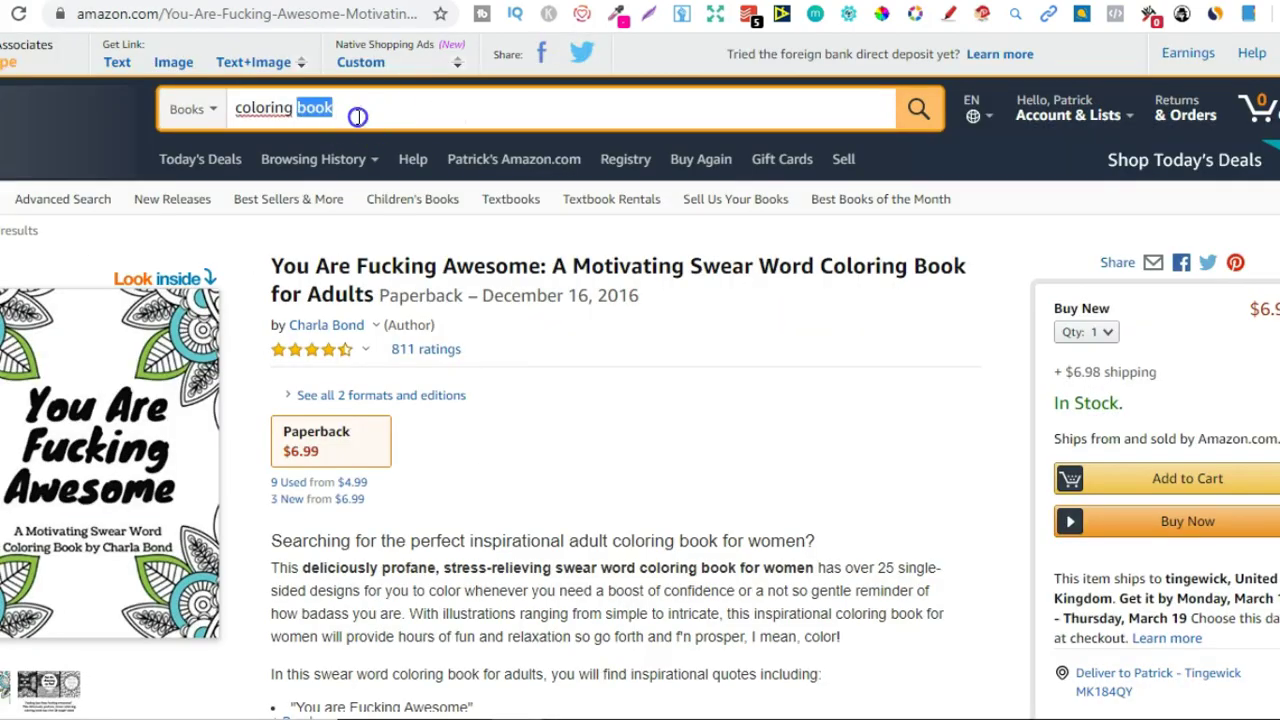
right_click(356, 117)
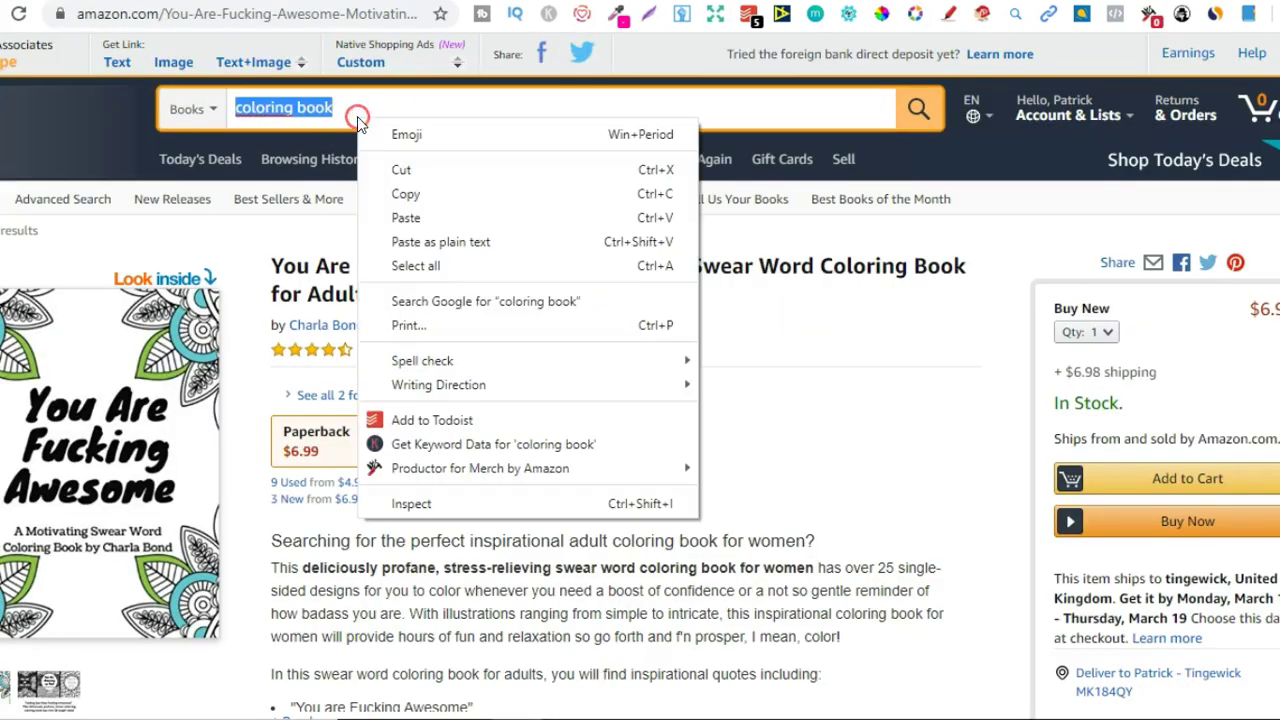
left_click(419, 216)
left_click(907, 119)
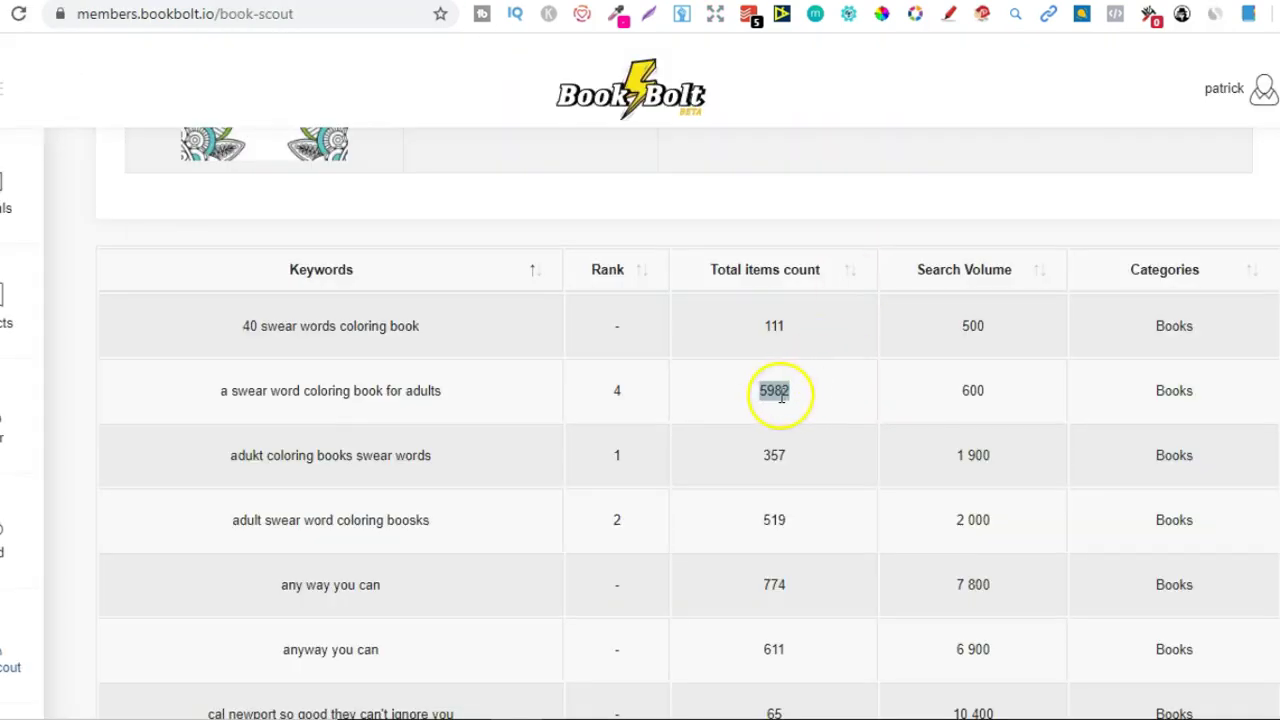
In Book Scout, highlight the total items count and search volume for "a swear word coloring book for adults".
left_click(786, 392)
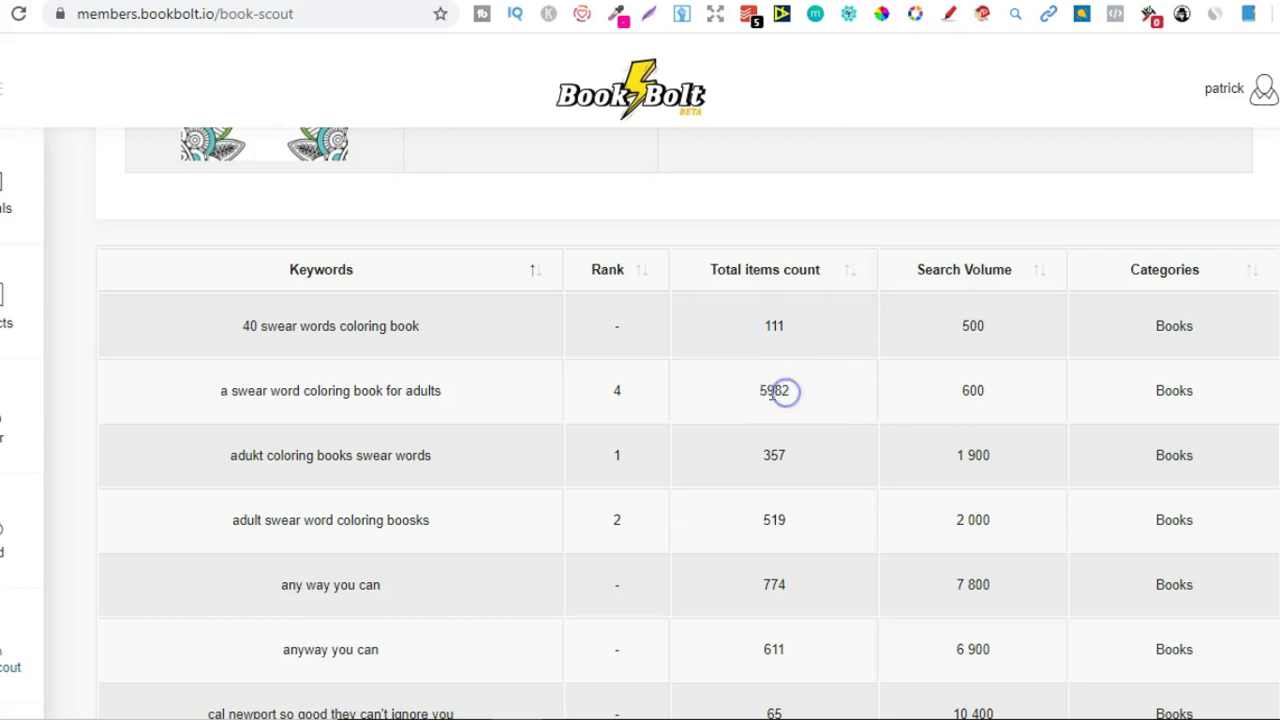
double_click(766, 391)
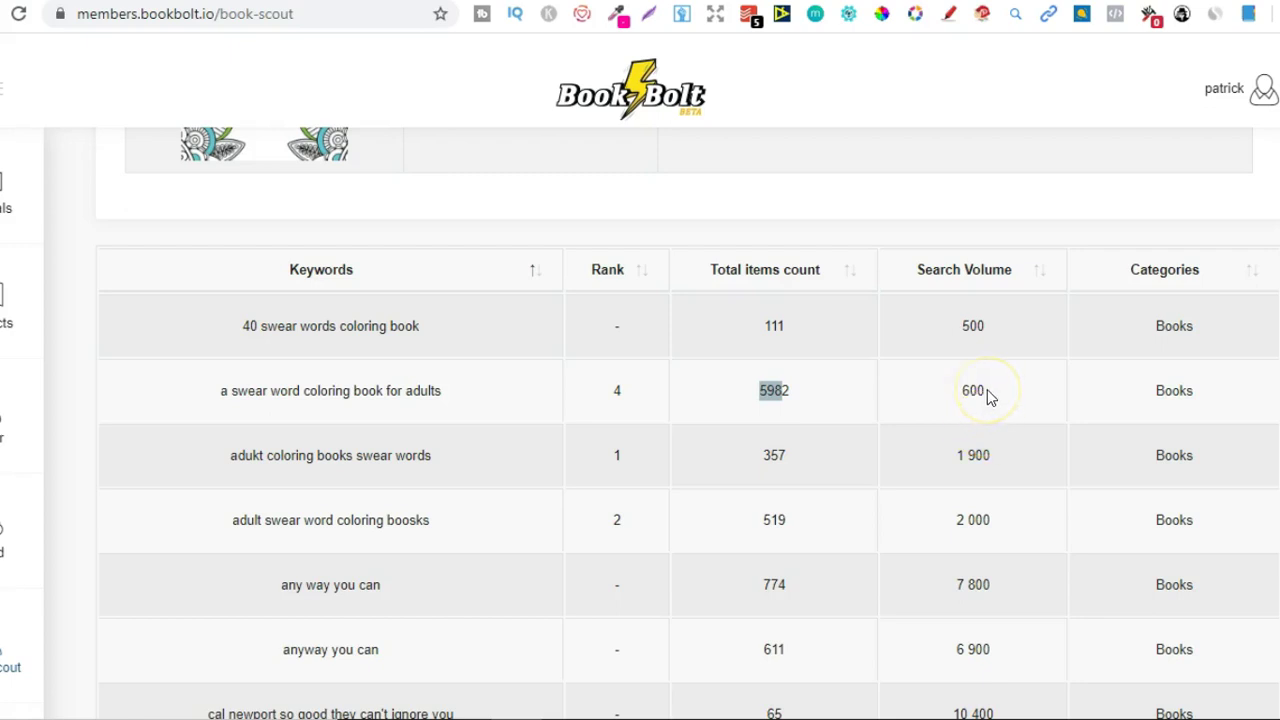
left_click_drag(988, 397, 958, 396)
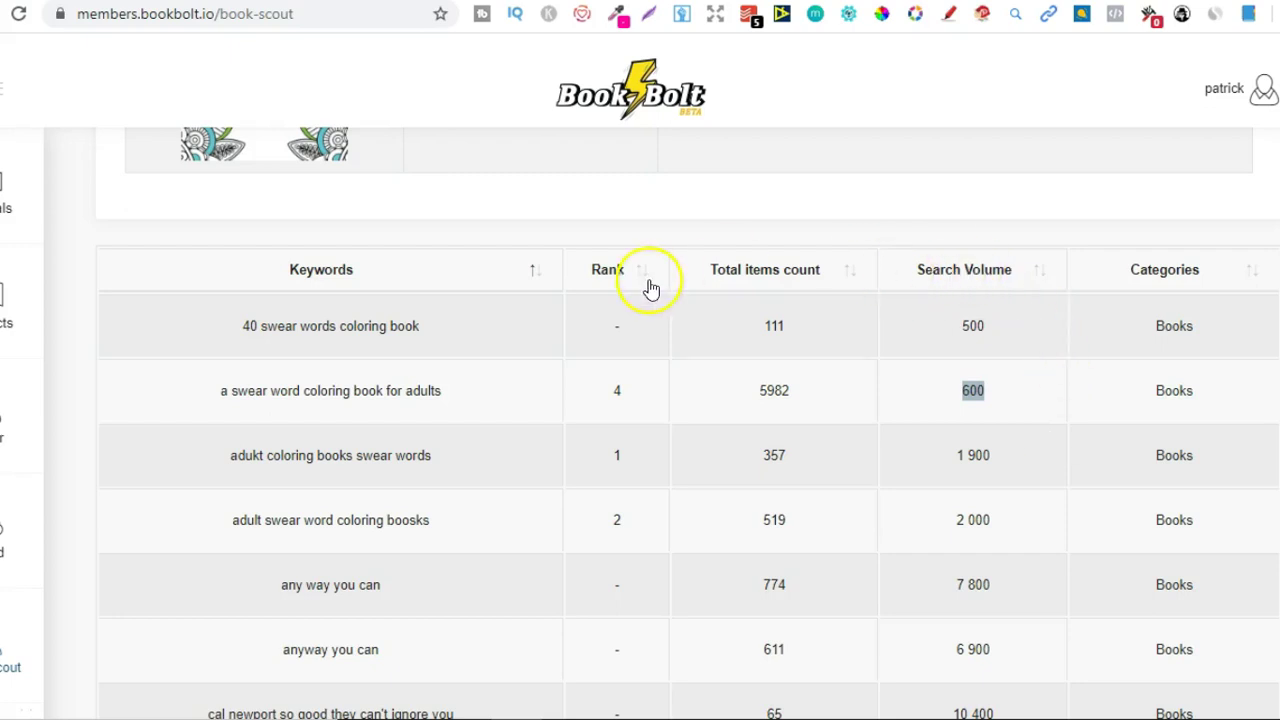
Sort the keyword table by rank in ascending and descending order, ending with the best-ranked keywords first.
left_click(608, 280)
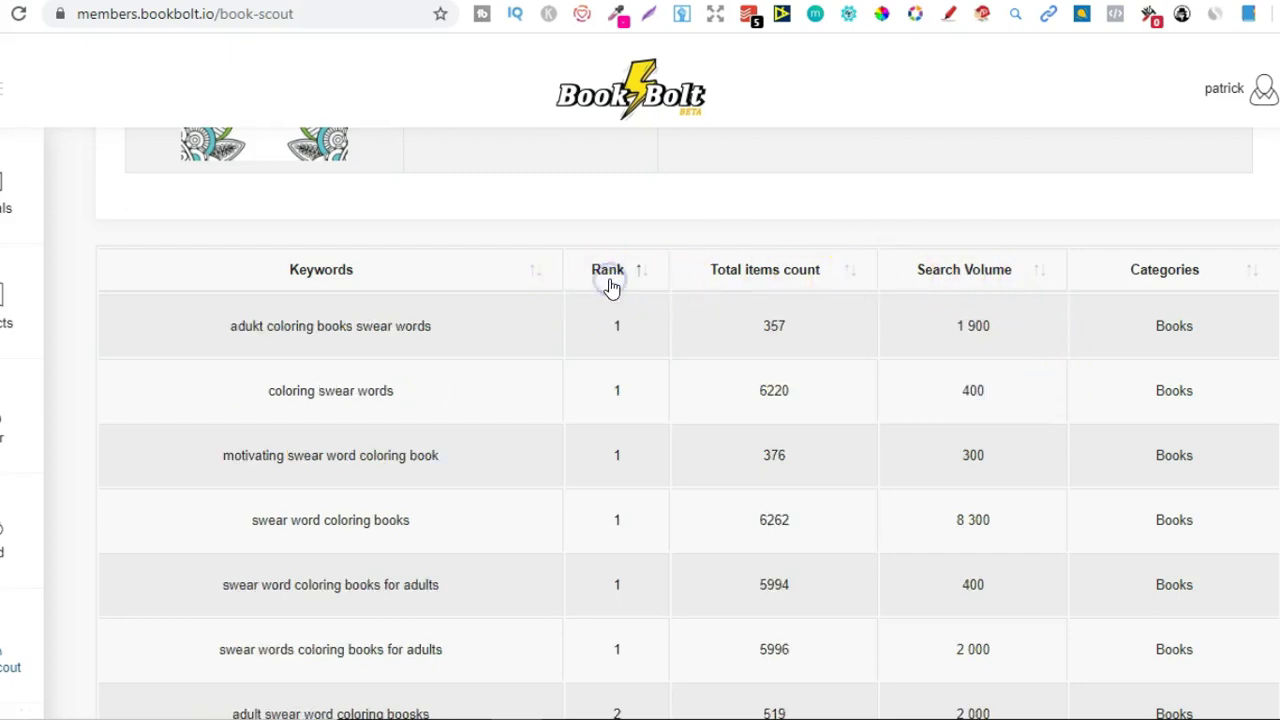
left_click(609, 285)
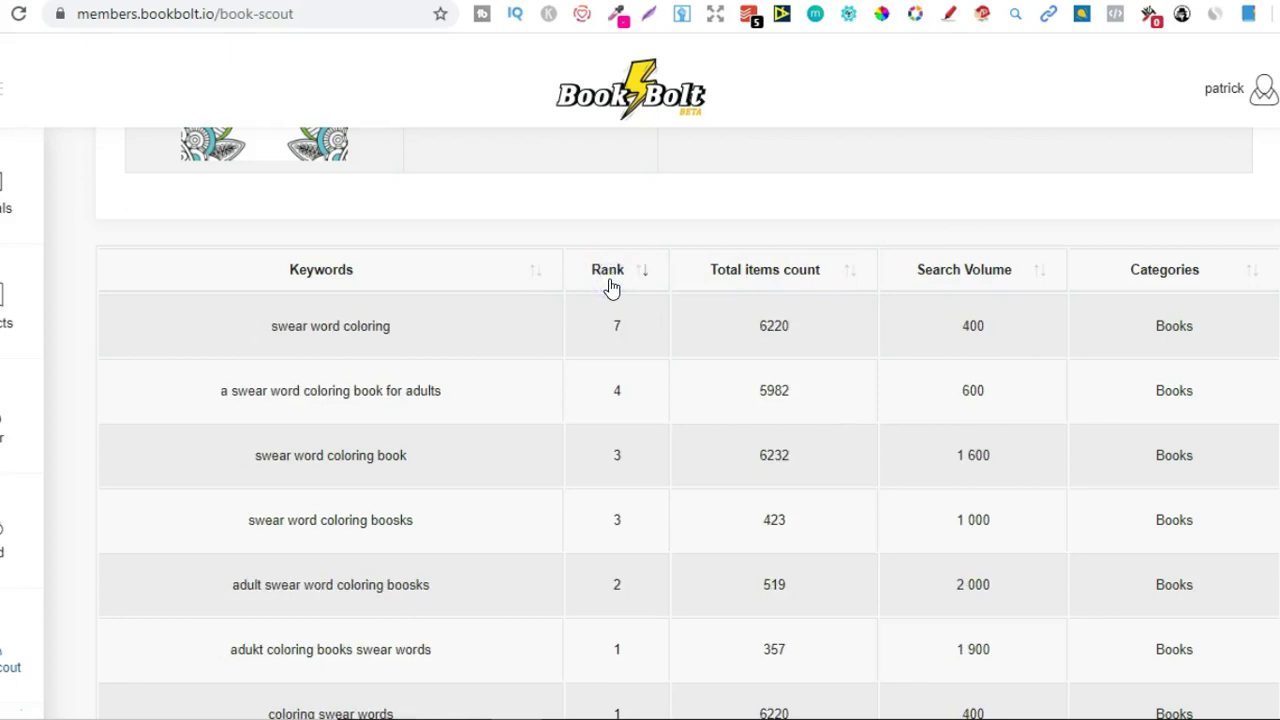
left_click(618, 381)
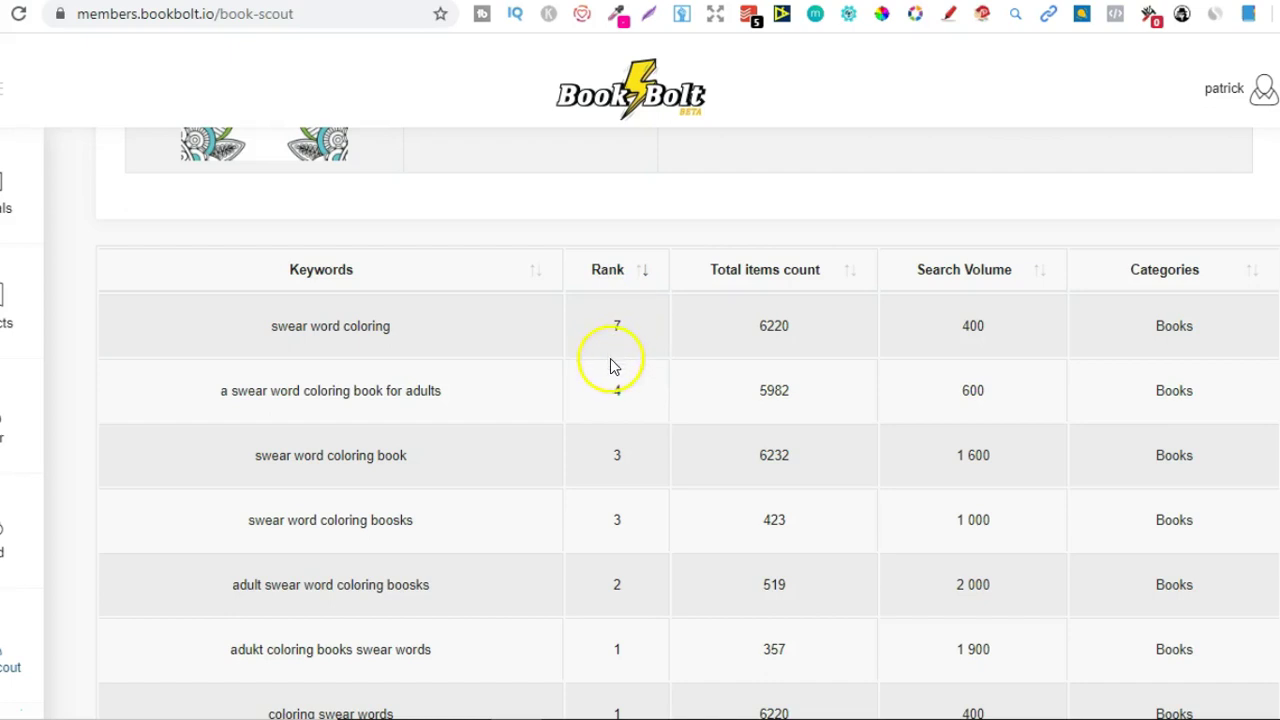
left_click(620, 277)
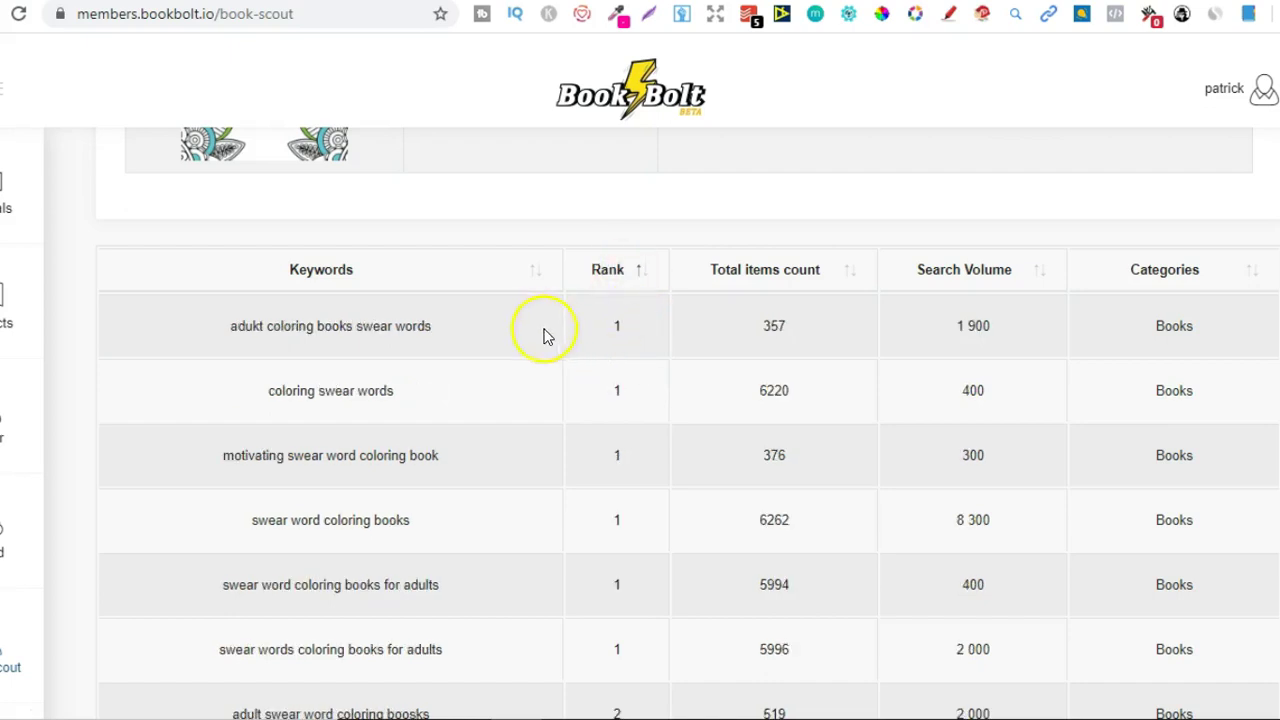
Sort the keyword table by total items count in both directions, then by search volume from highest to lowest.
left_click(771, 268)
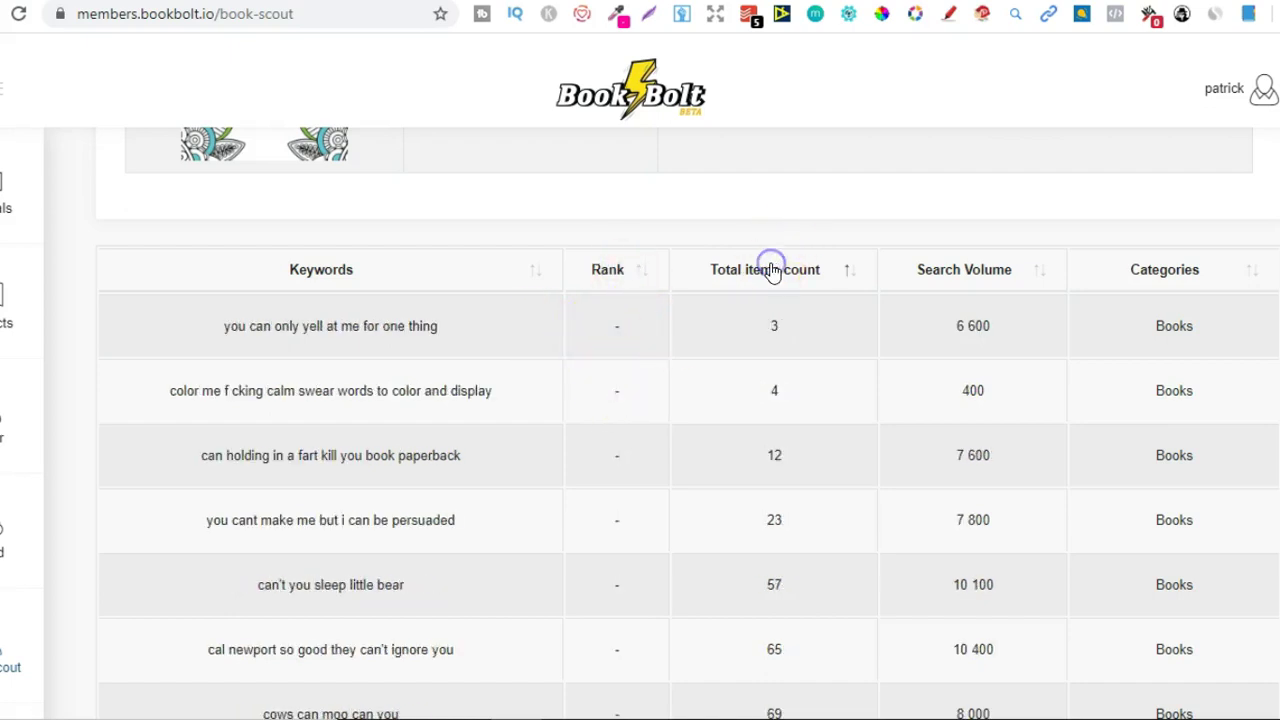
left_click(771, 269)
left_click(958, 268)
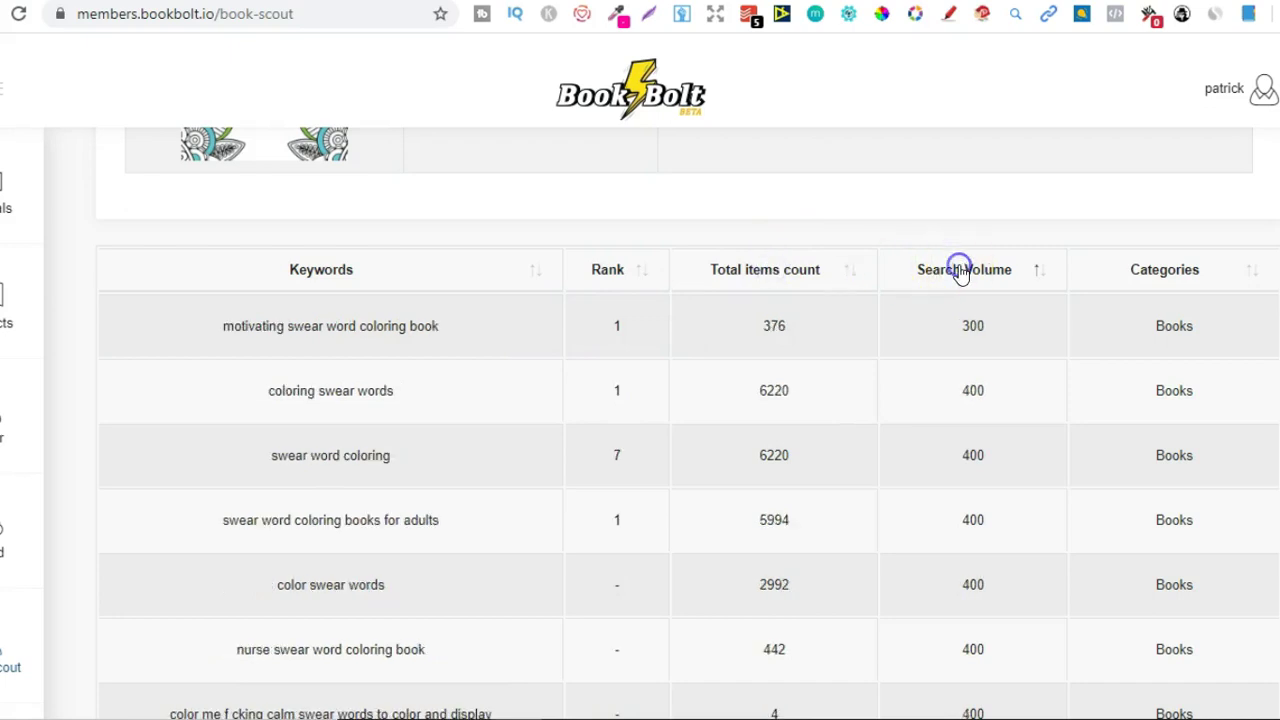
left_click(960, 270)
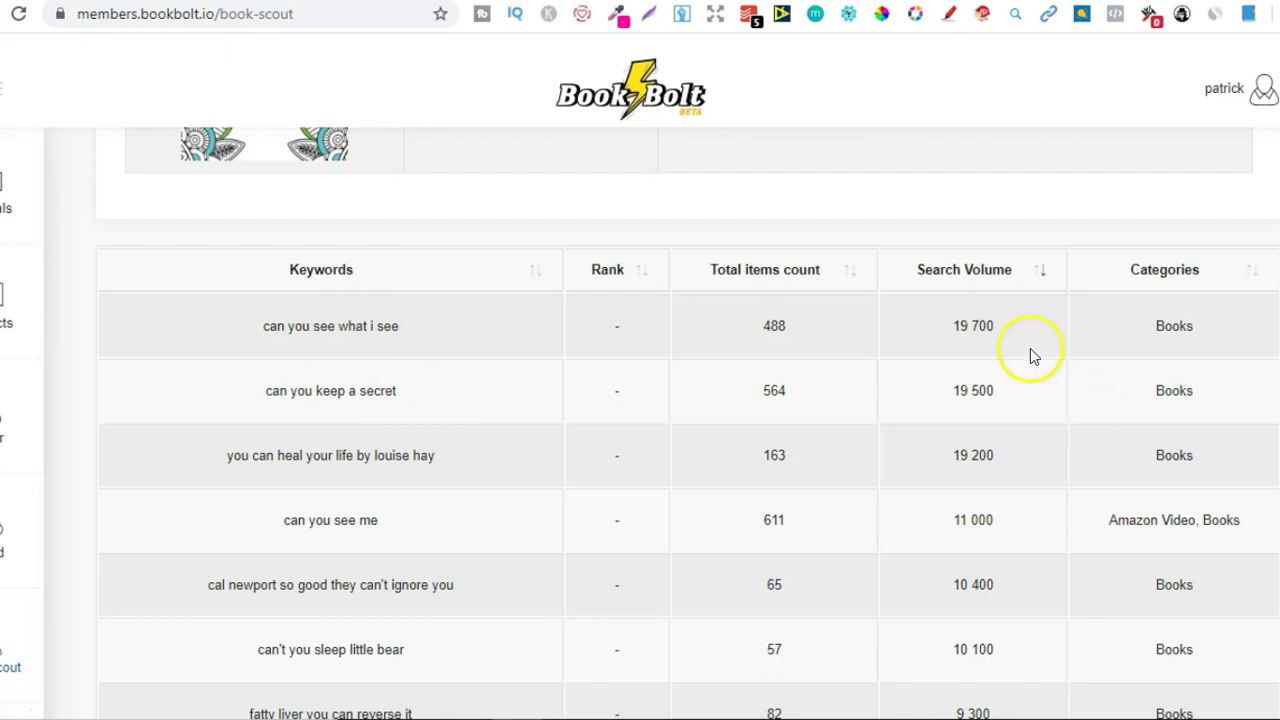
Examine the keyword "can you see what i see", highlighting its text, total items count and search volume.
left_click(992, 323)
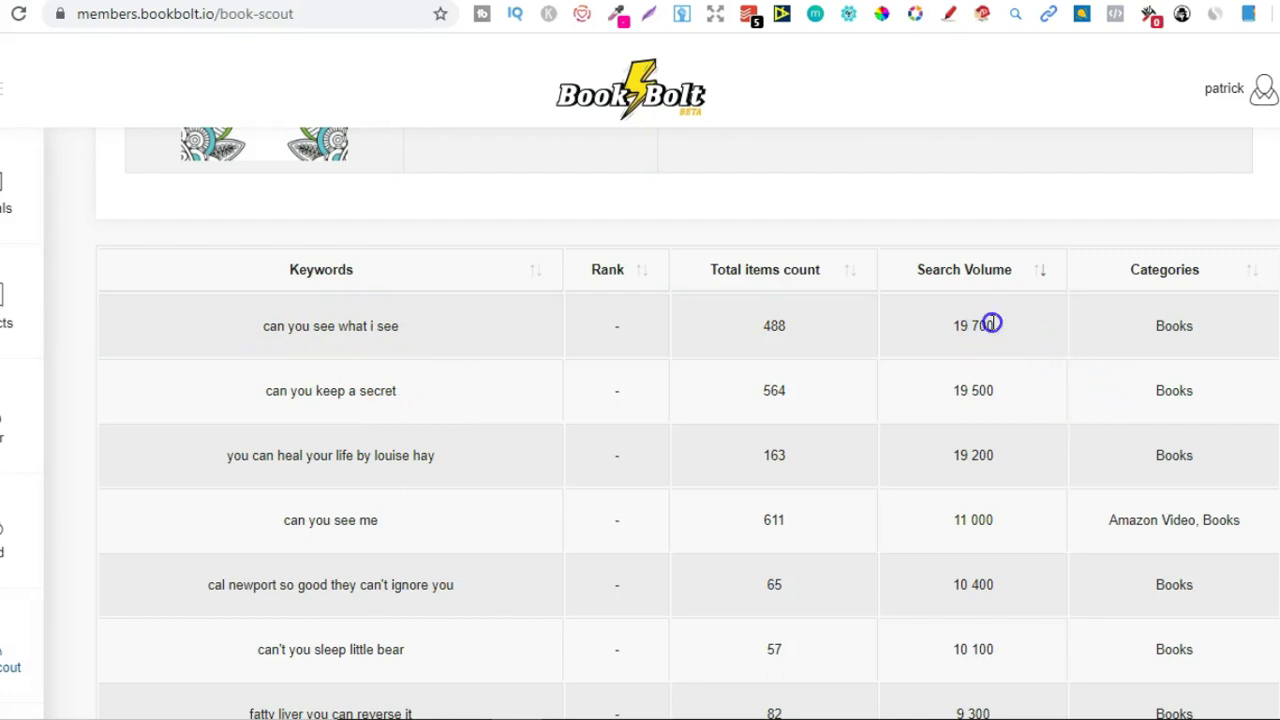
left_click_drag(992, 323, 953, 323)
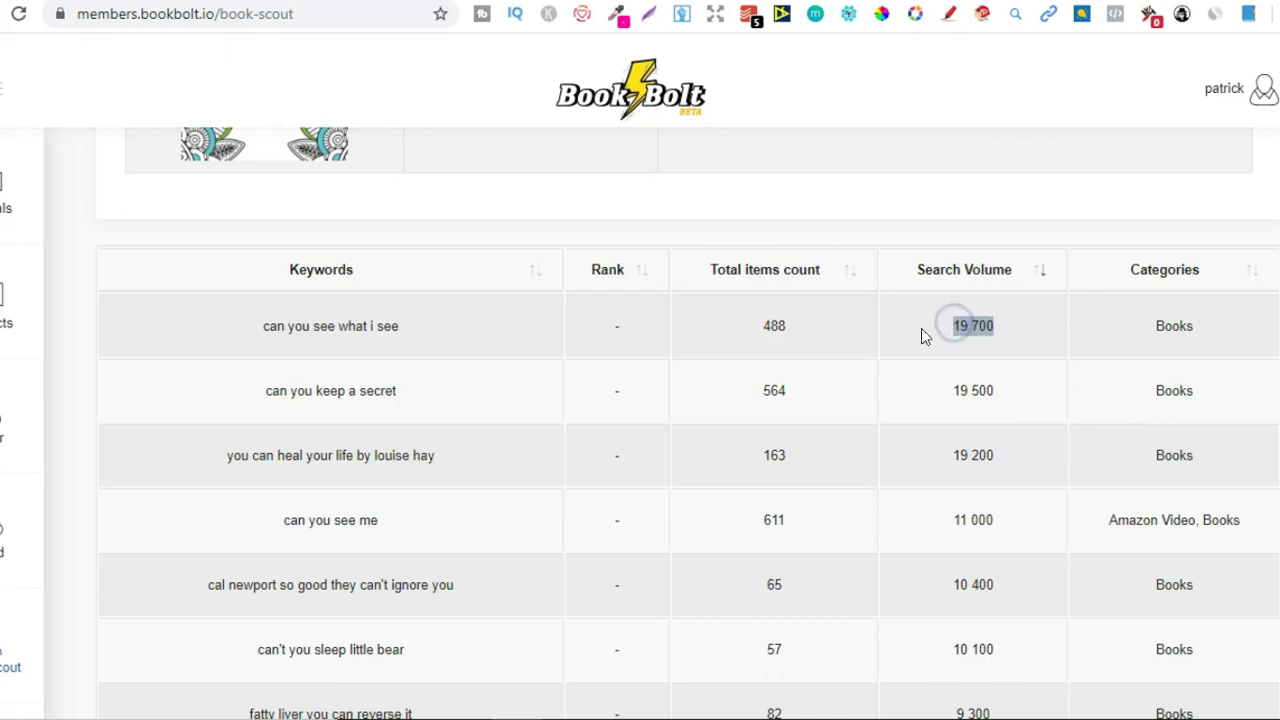
double_click(776, 327)
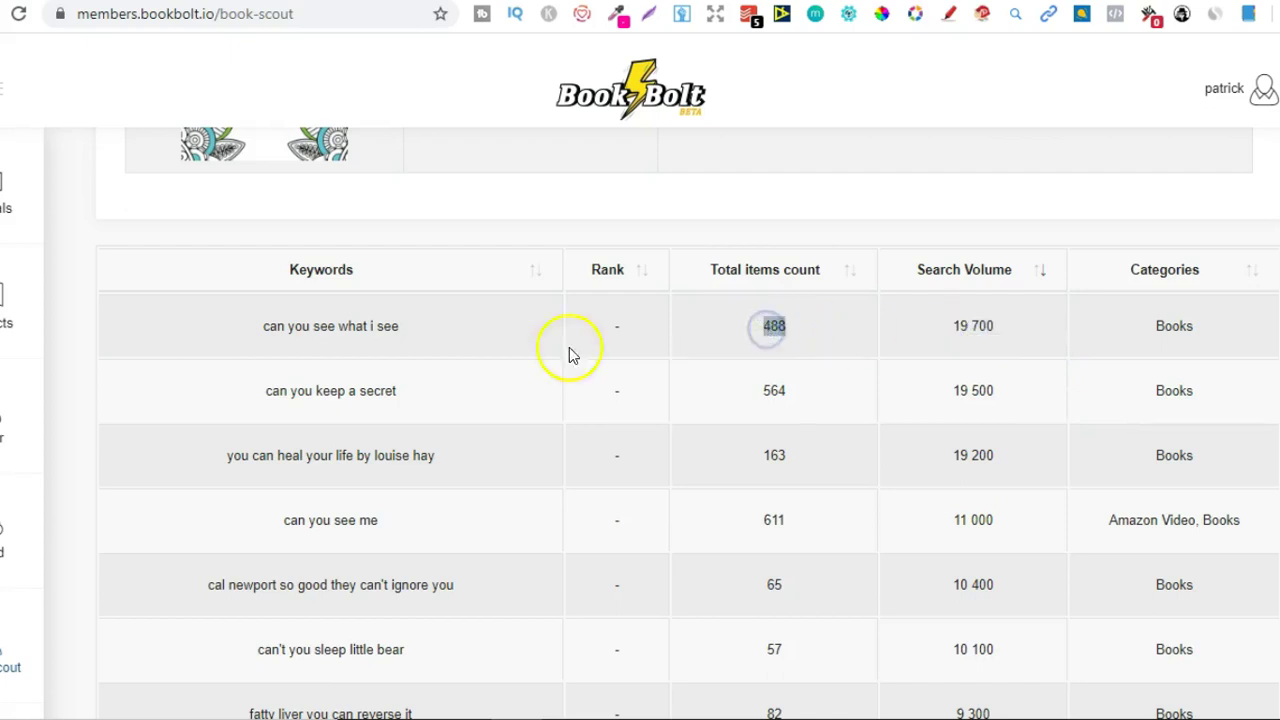
triple_click(330, 321)
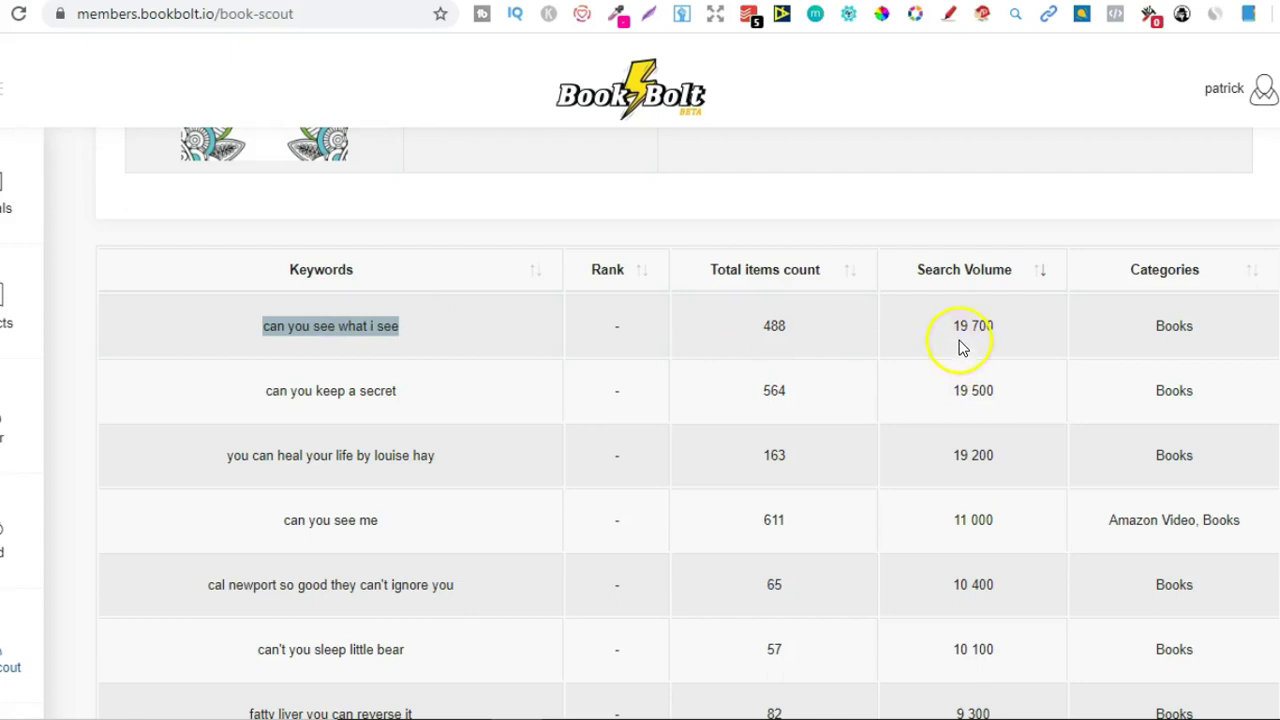
left_click_drag(954, 326, 993, 330)
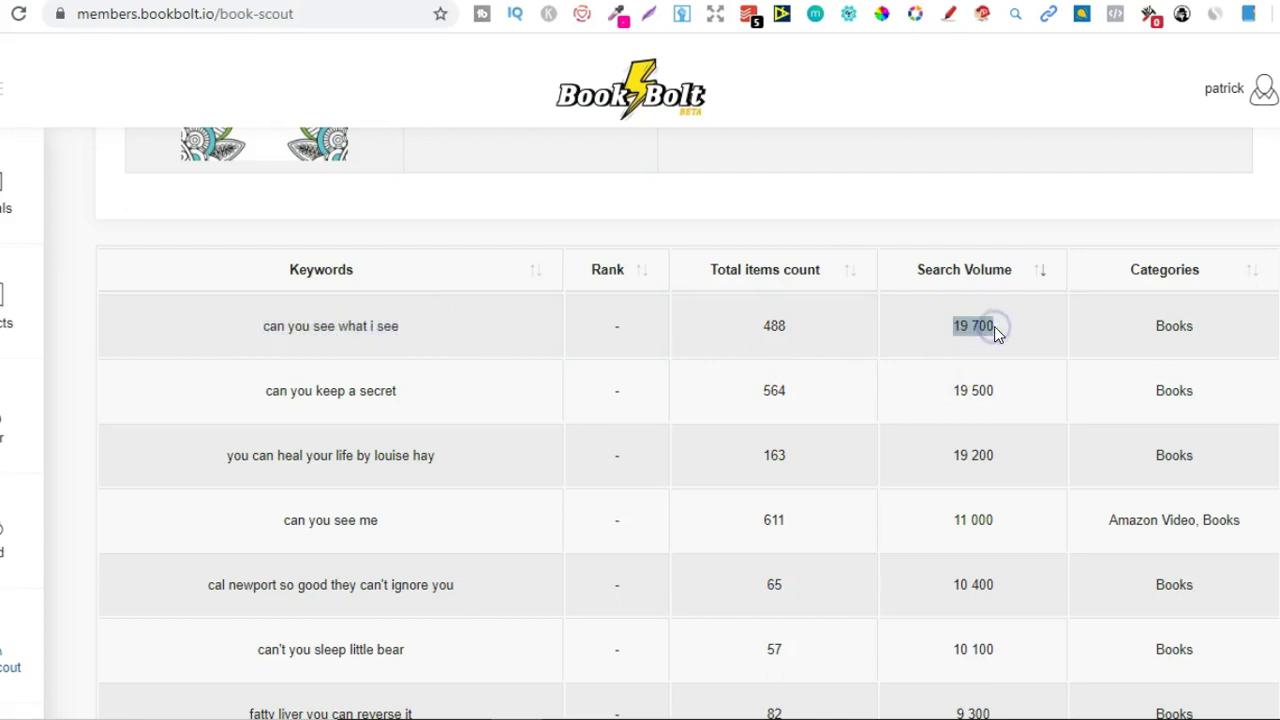
Compare the search volume and total items count of "can you see what i see" by highlighting each figure.
double_click(971, 326)
left_click(983, 327)
double_click(971, 327)
double_click(773, 326)
Look through the high-volume keywords below it and highlight part of "fatty liver you can reverse it".
scroll(640, 420, "down", 1)
scroll(640, 420, "down", 4)
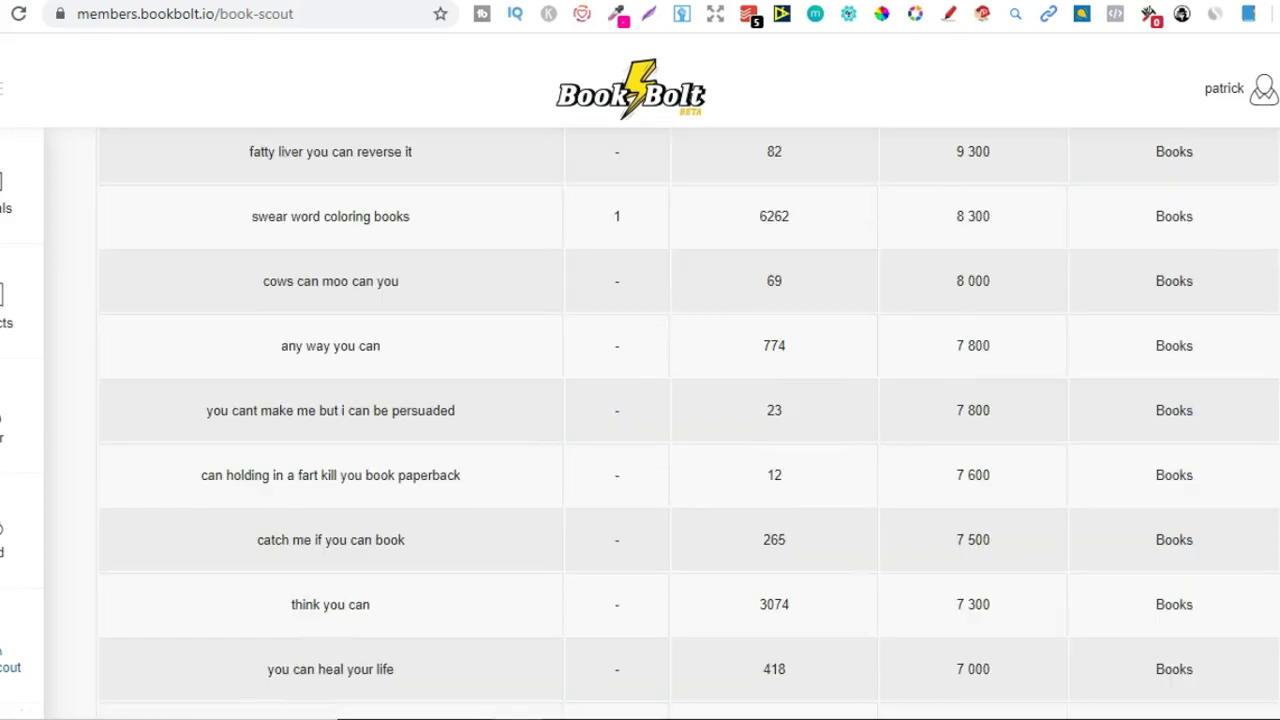
scroll(690, 422, "up", 1)
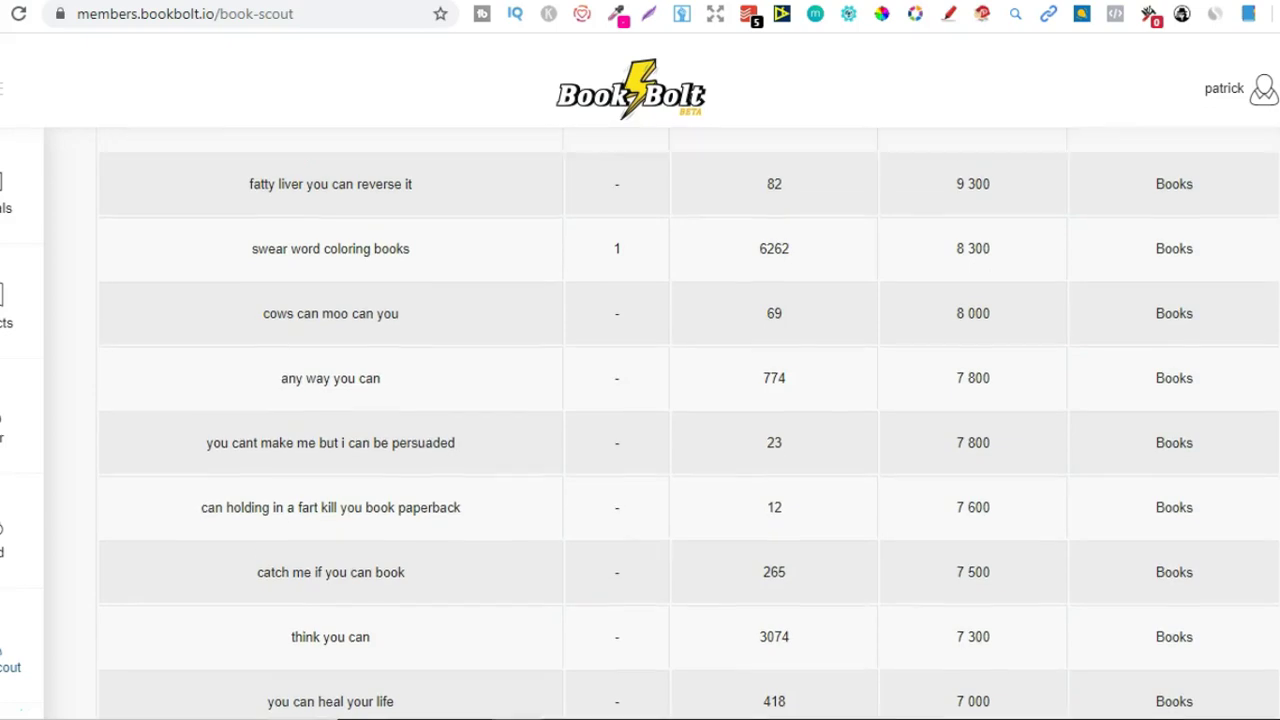
scroll(640, 420, "up", 2)
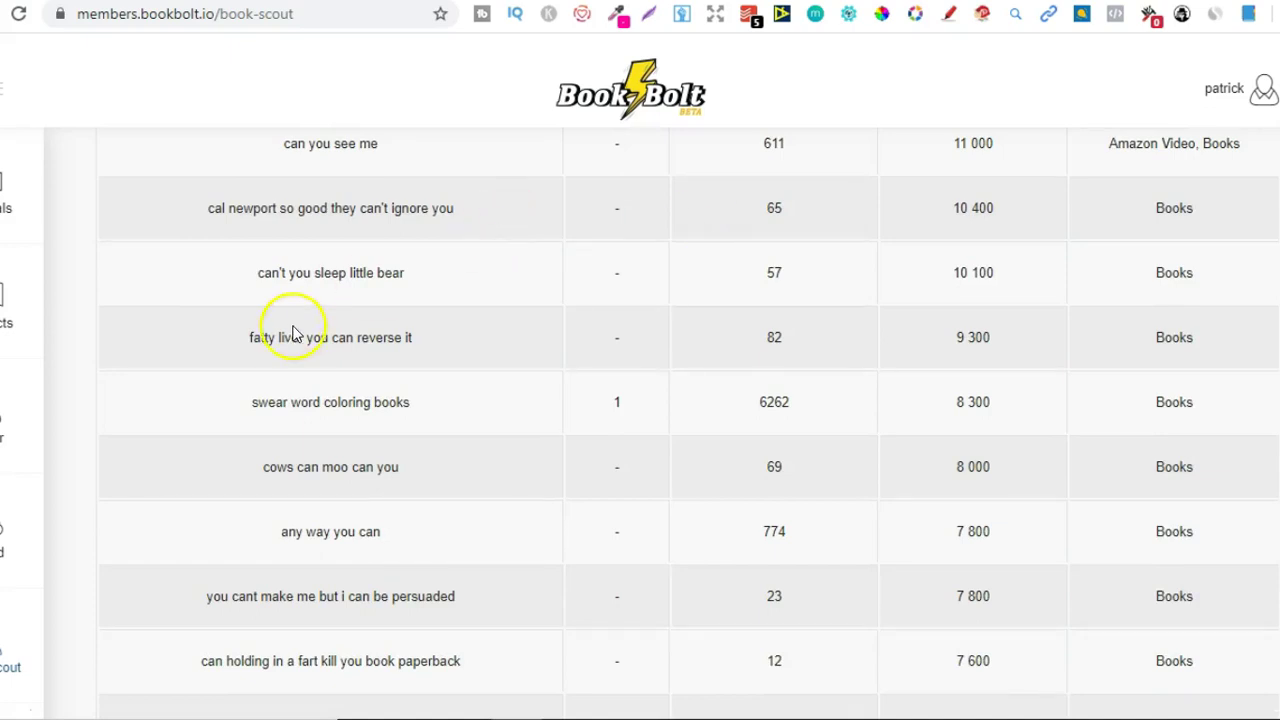
left_click_drag(279, 335, 353, 336)
Highlight the total items count of "swear words coloring books for adults" and the misspellings in the "boosks" and "adukt" keywords beneath it.
scroll(1268, 290, "down", 3)
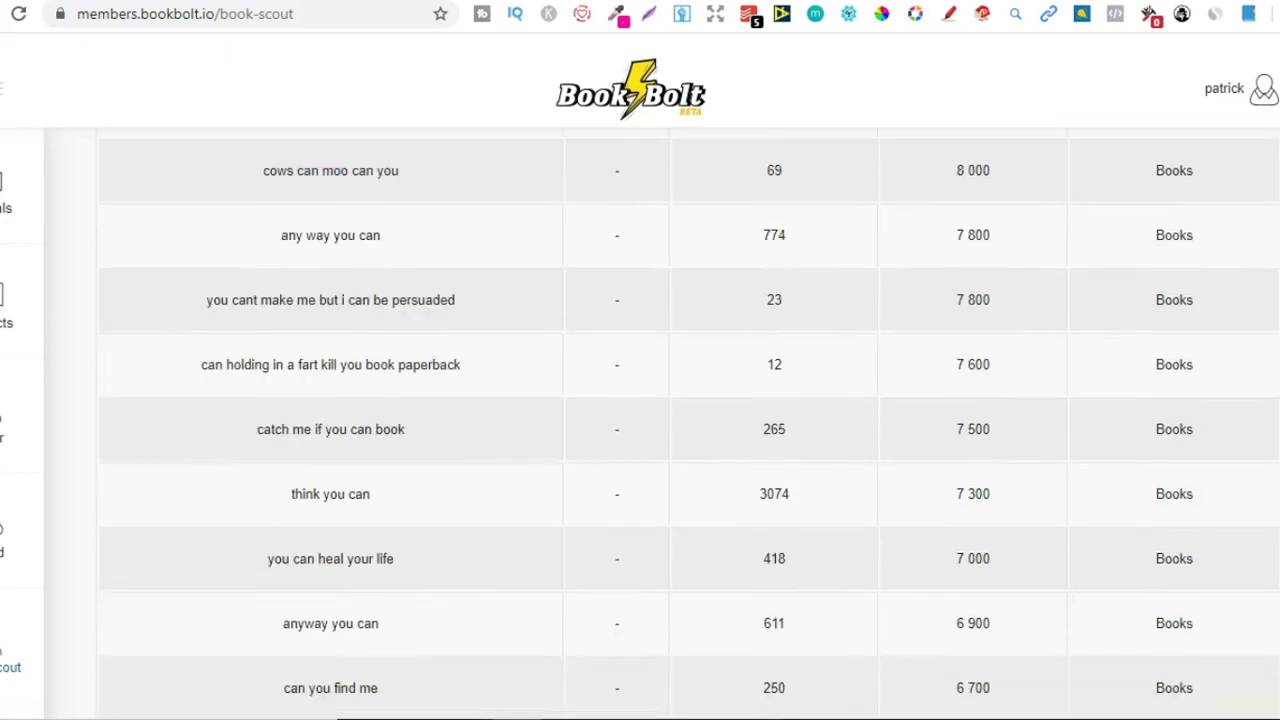
scroll(443, 338, "down", 3)
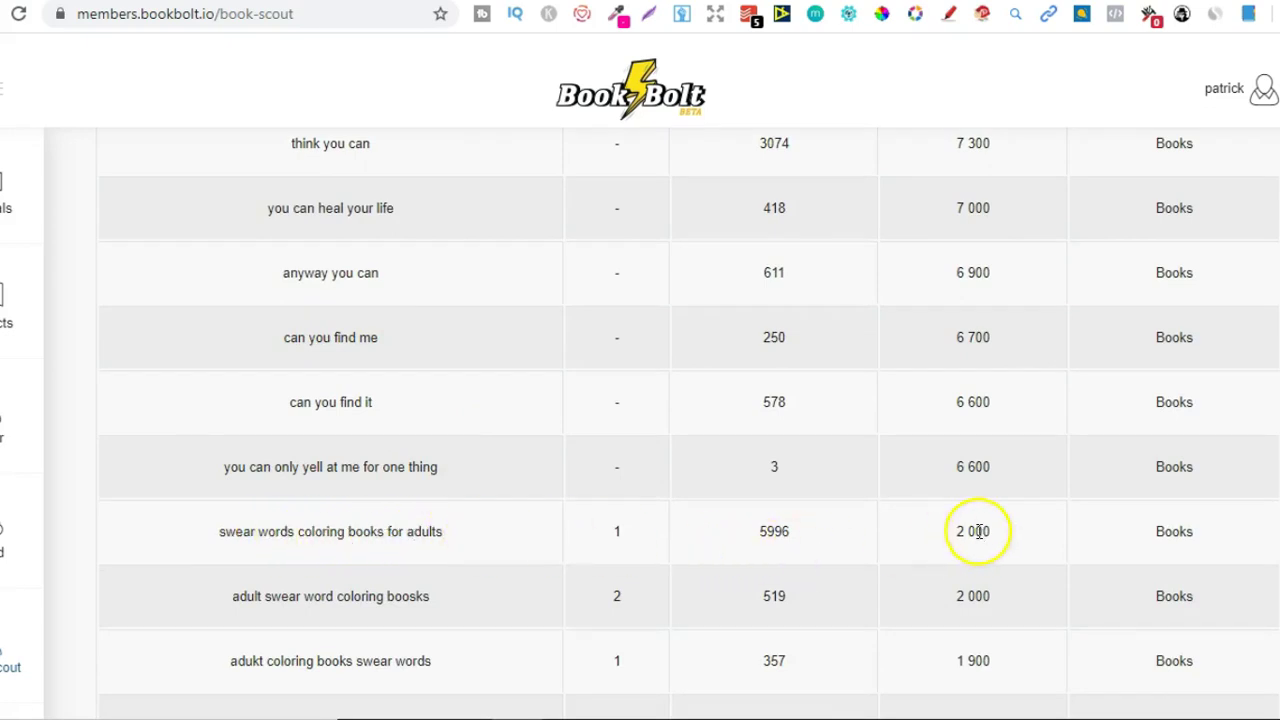
left_click_drag(763, 534, 789, 537)
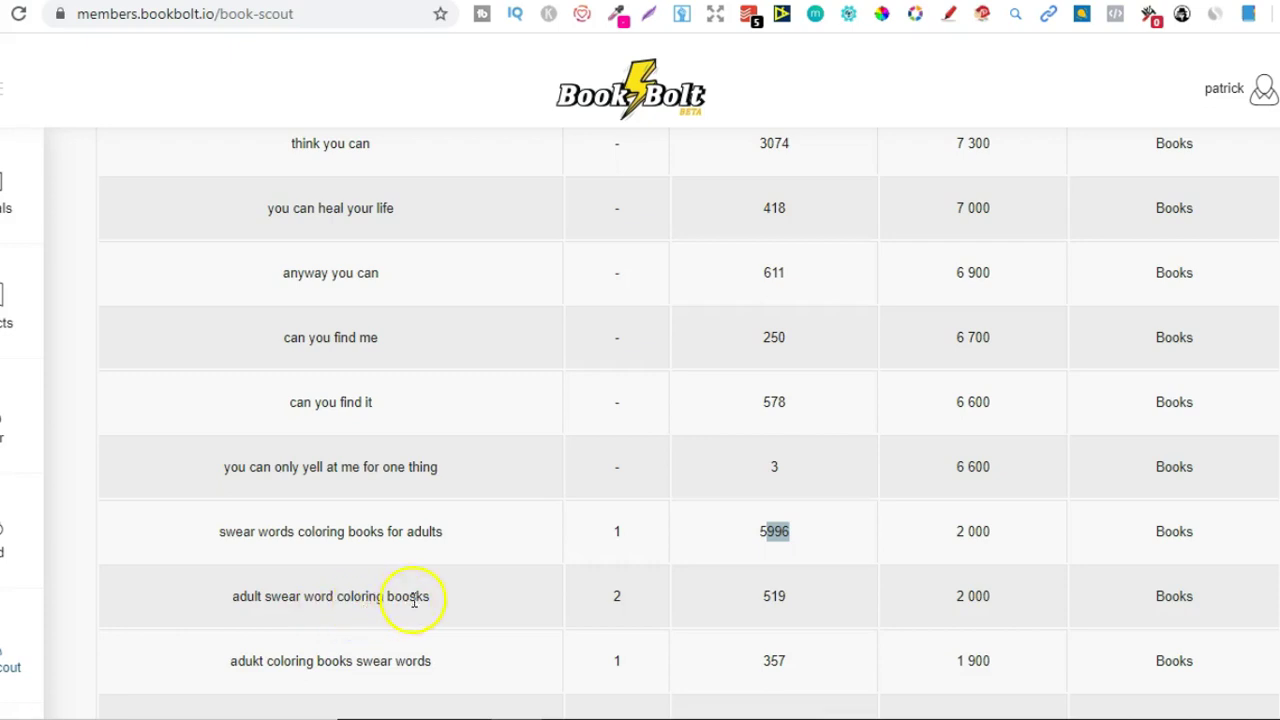
left_click_drag(432, 600, 386, 594)
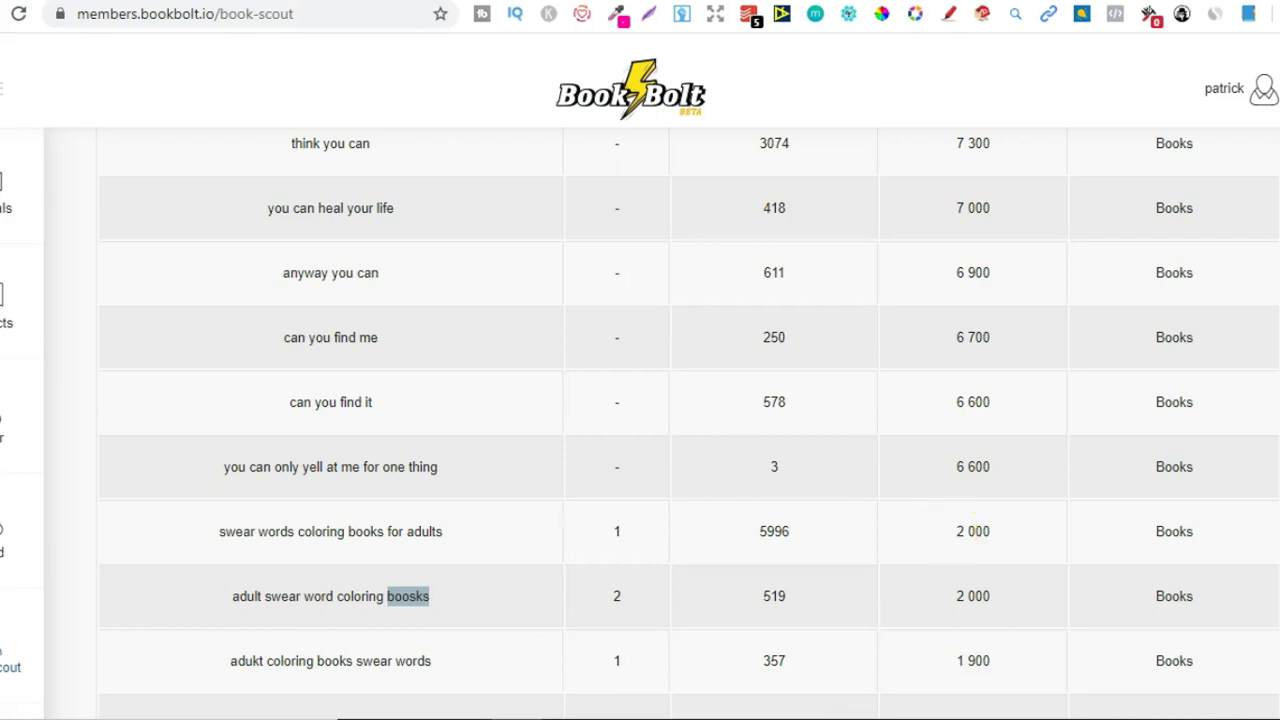
scroll(640, 420, "down", 2)
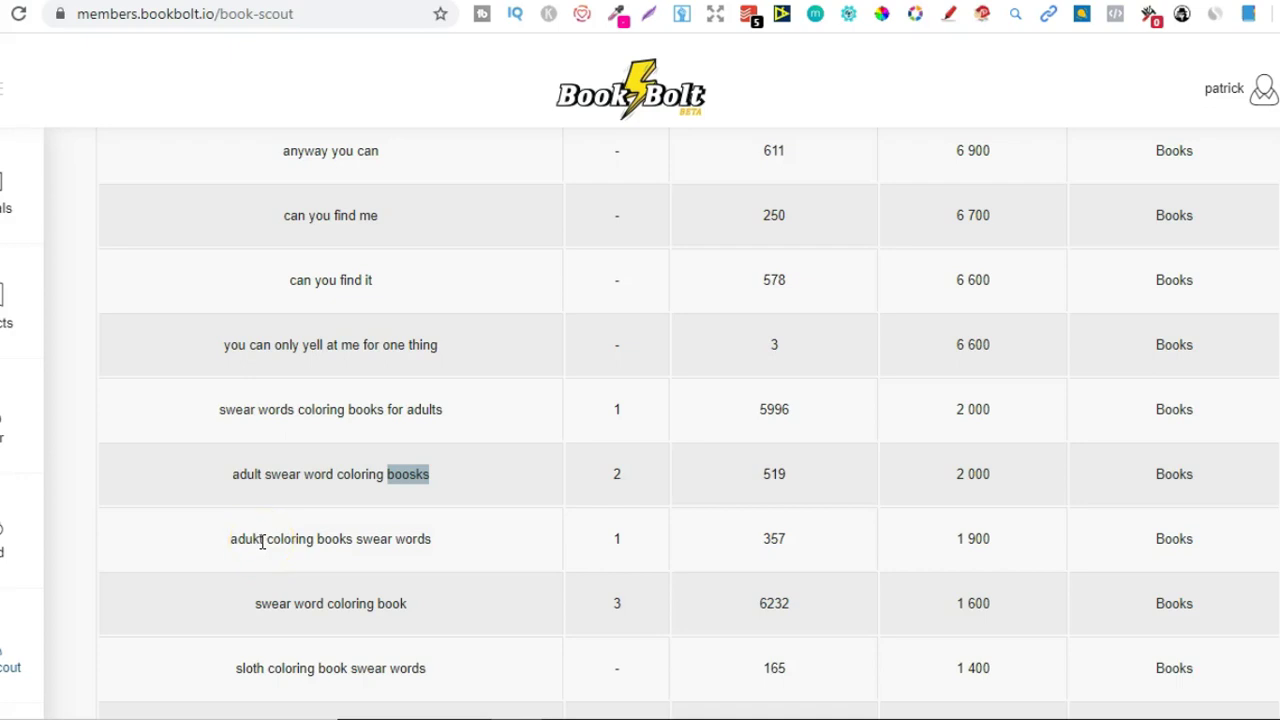
left_click_drag(244, 538, 260, 538)
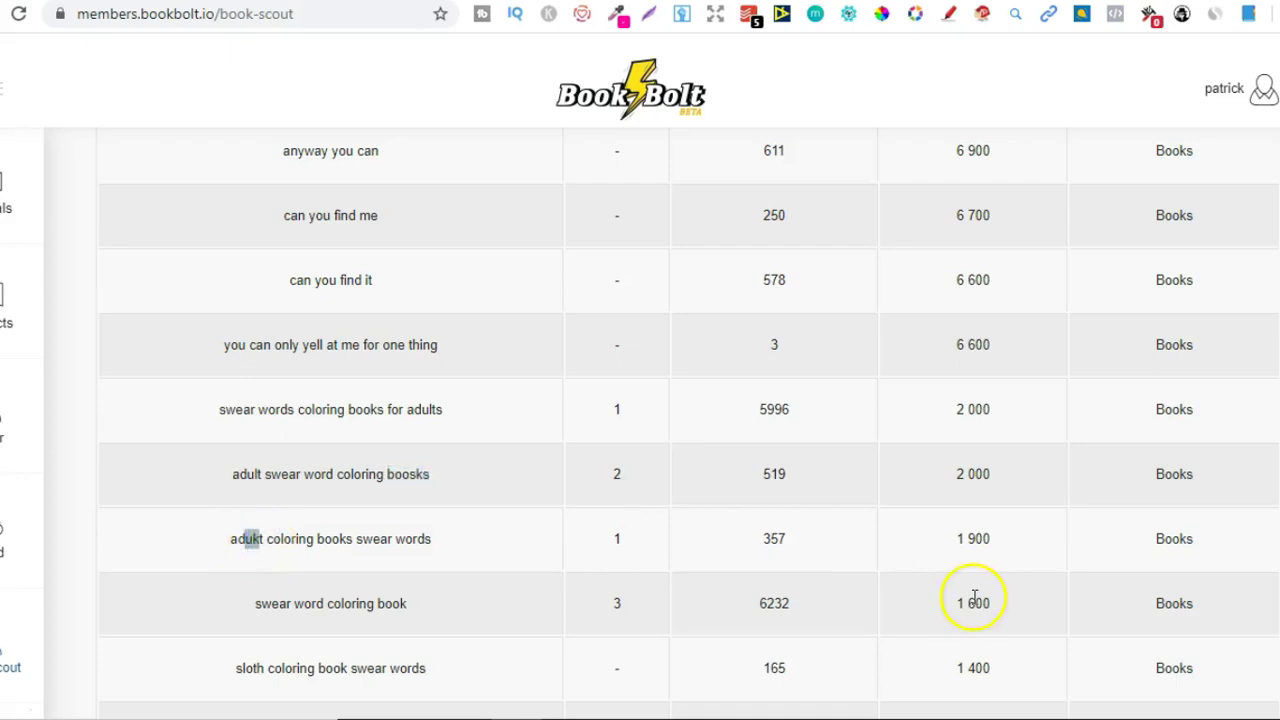
Examine the keyword "sloth coloring book swear words", highlighting its text, search volume, total items count and the words "swear words".
scroll(729, 608, "down", 2)
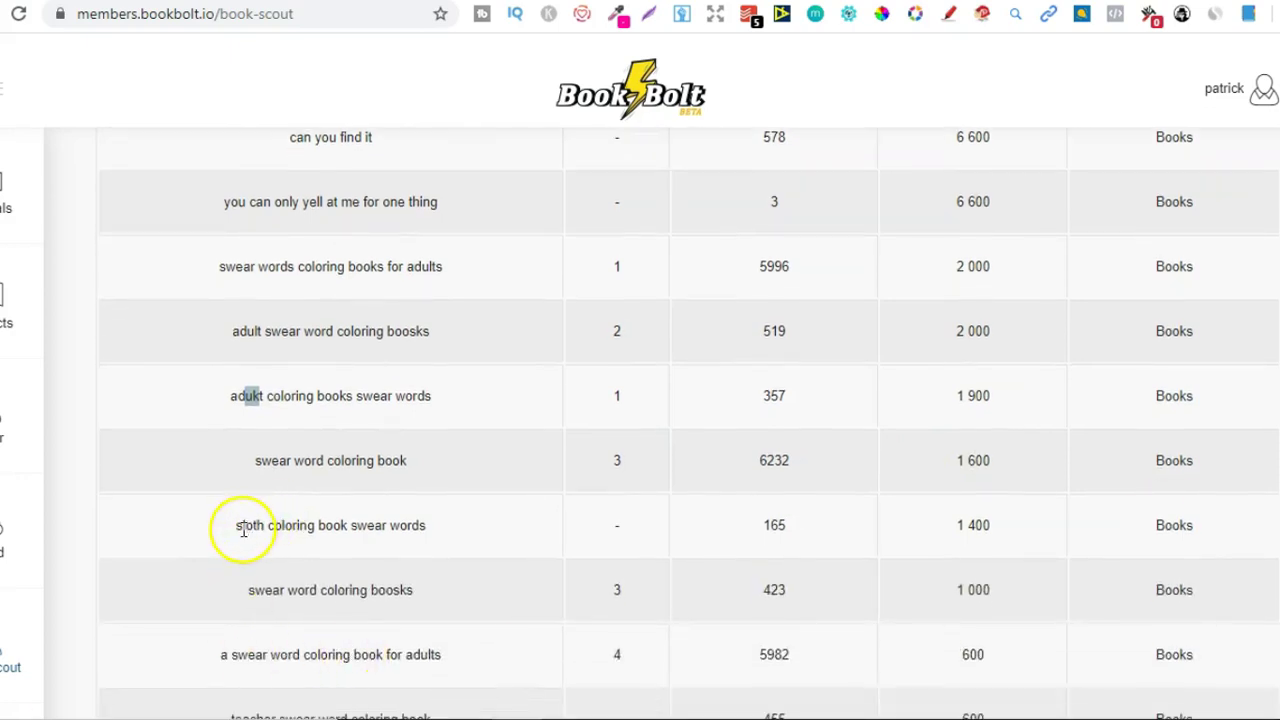
left_click_drag(242, 525, 437, 526)
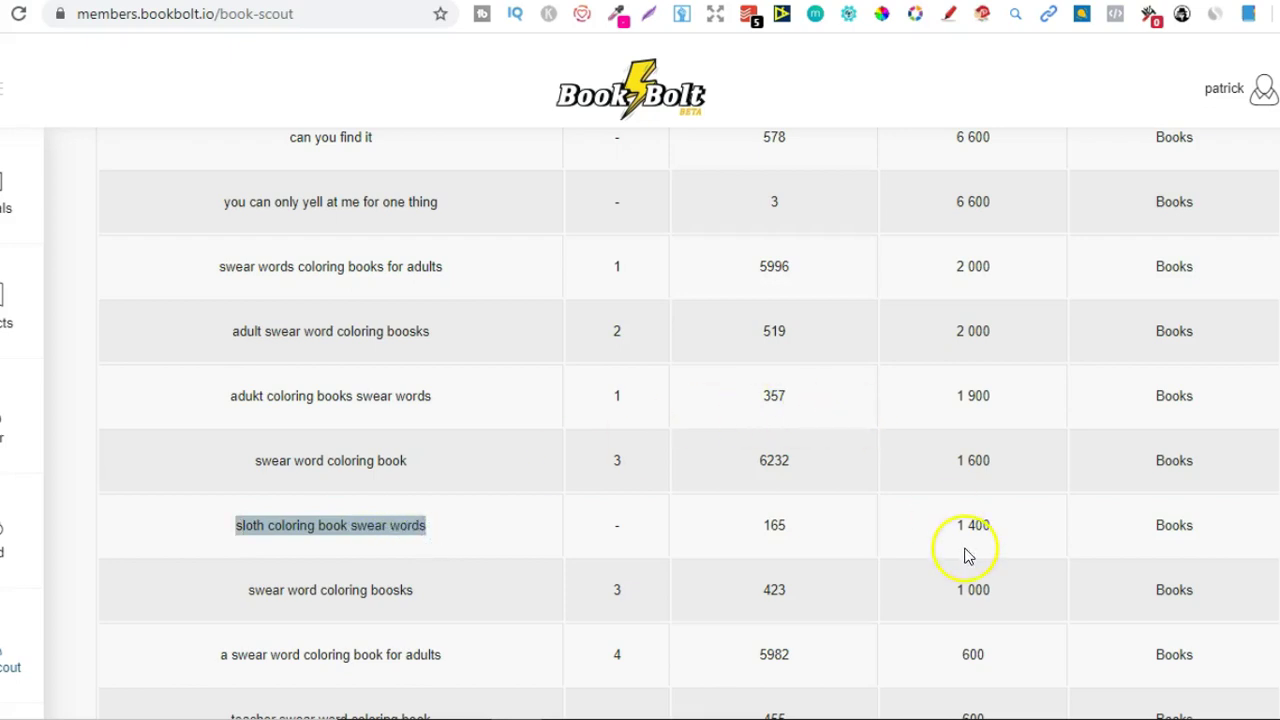
left_click_drag(955, 525, 995, 530)
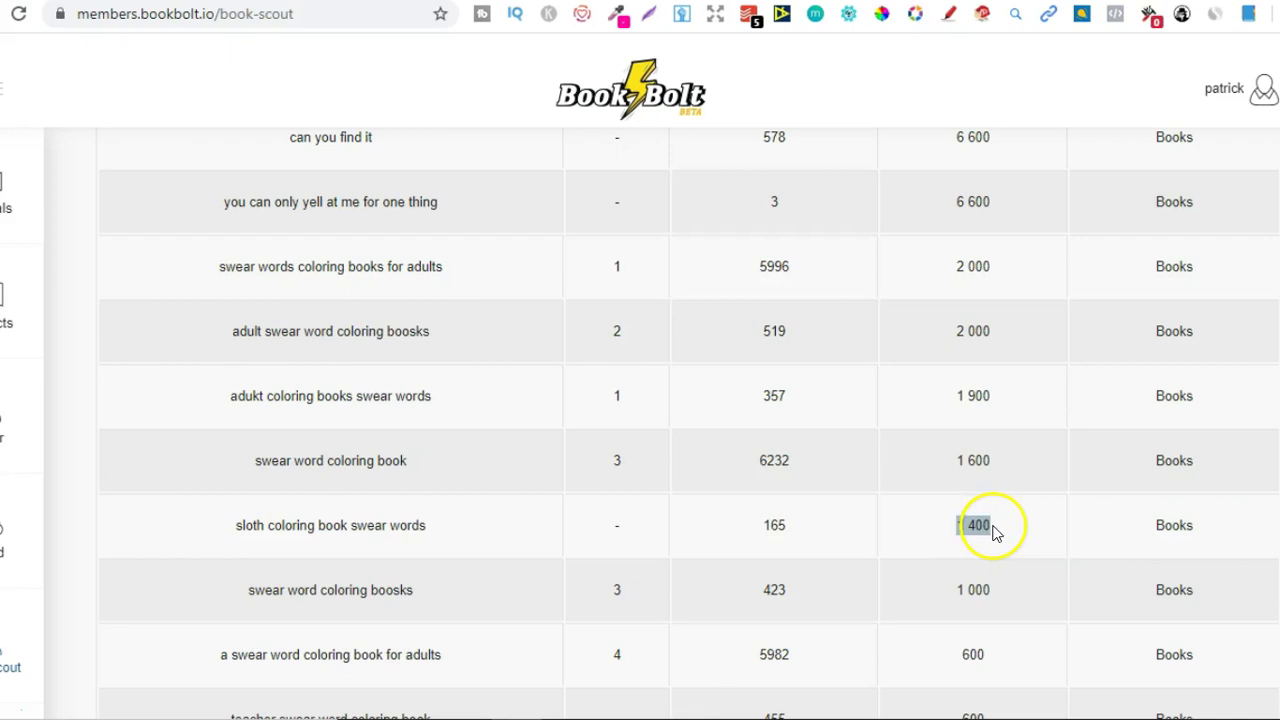
left_click(976, 526)
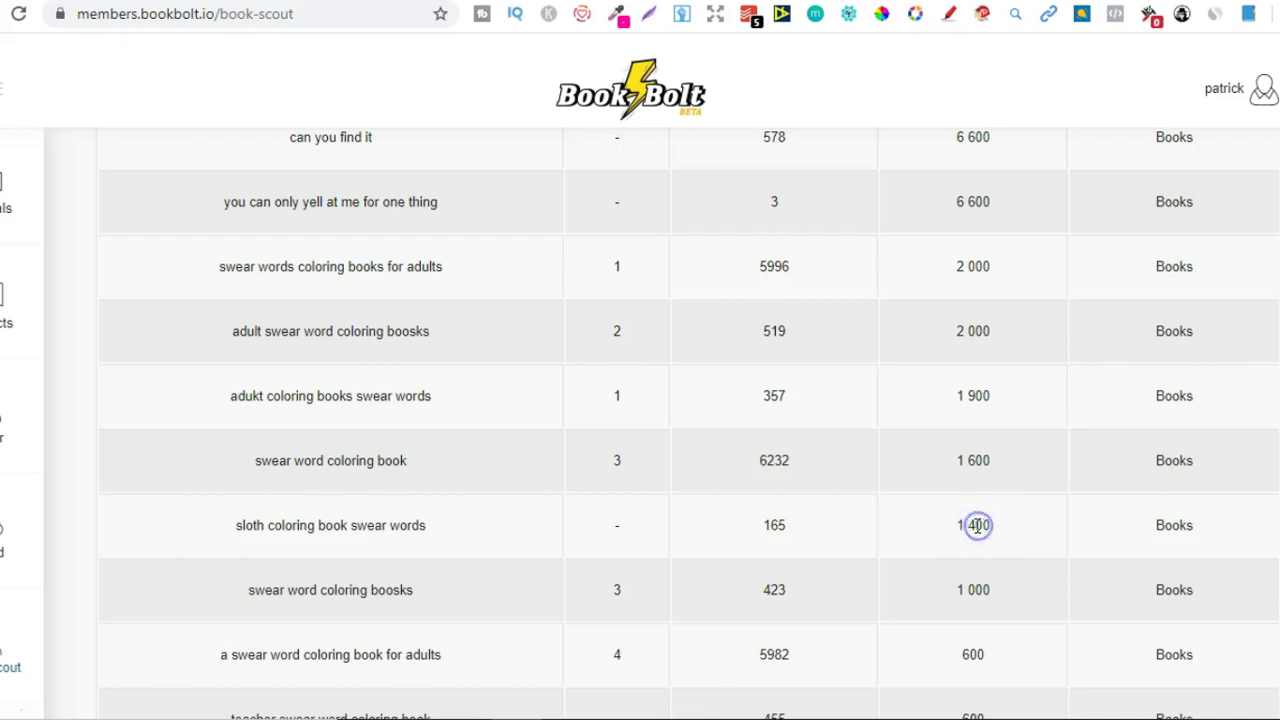
left_click(776, 530)
double_click(776, 530)
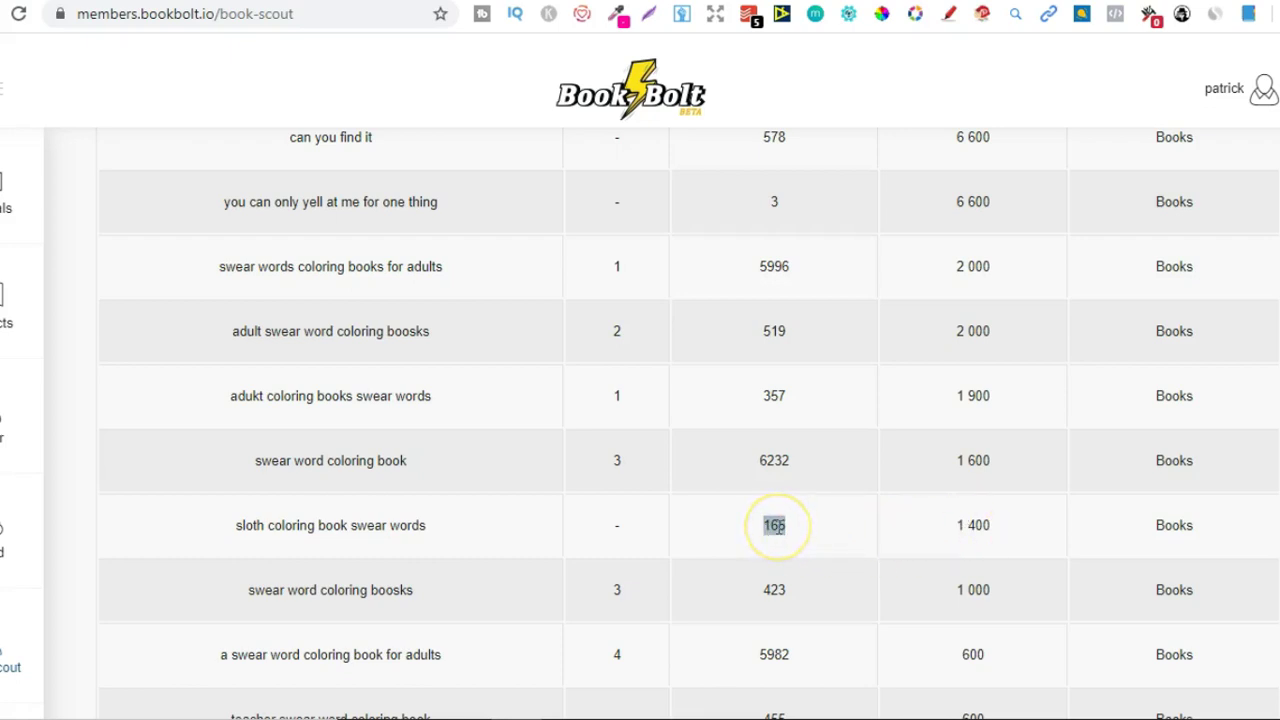
left_click(263, 527)
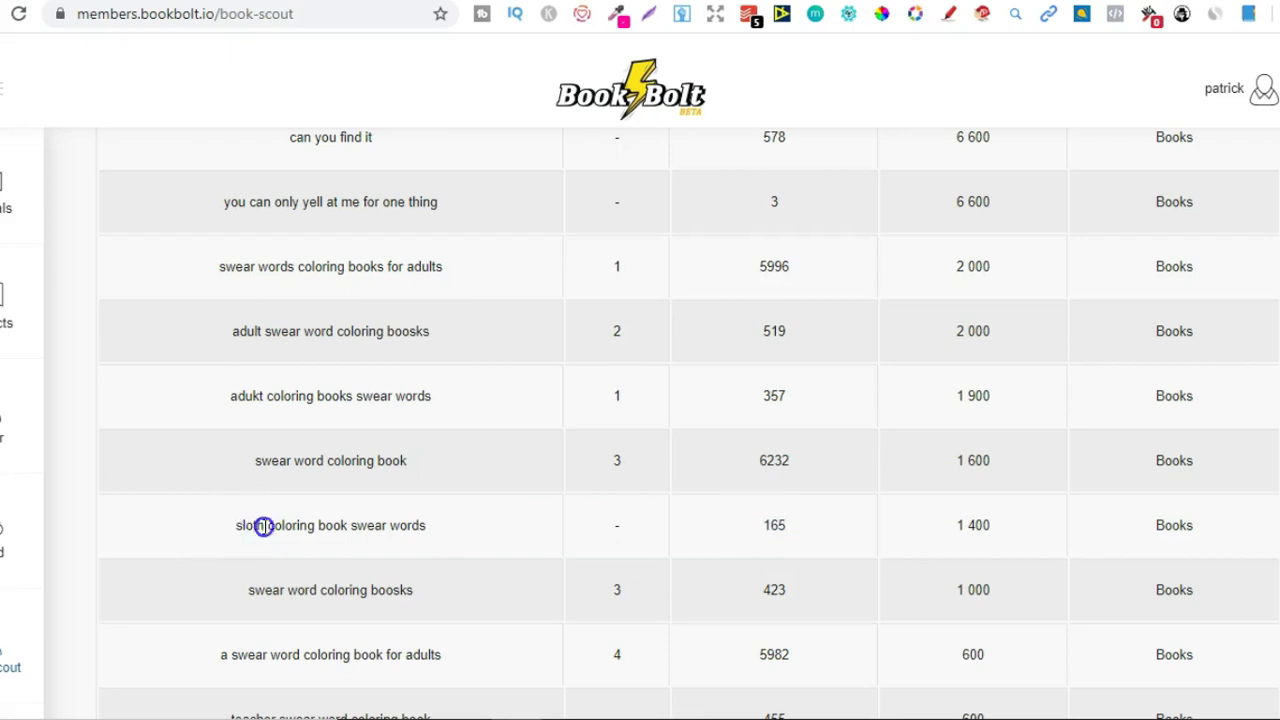
left_click_drag(263, 527, 445, 534)
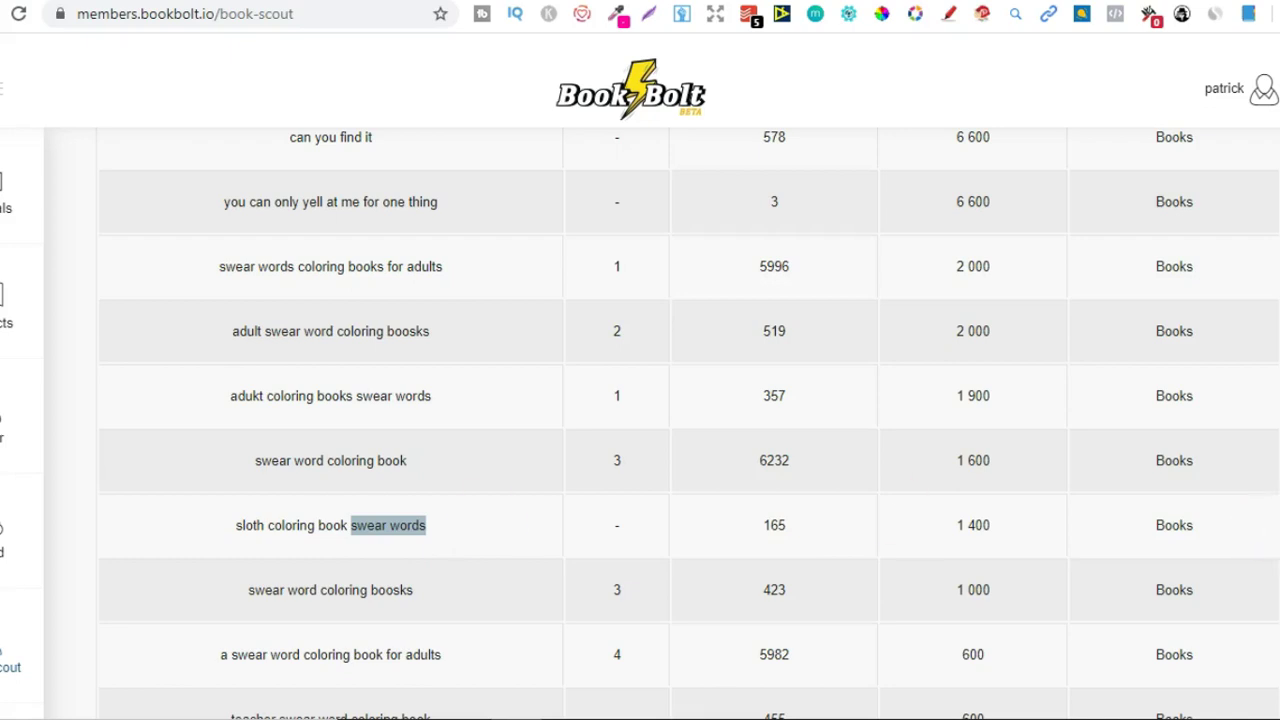
Examine the keyword "teacher swear word coloring book", highlighting its search volume and total items count.
scroll(640, 424, "down", 3)
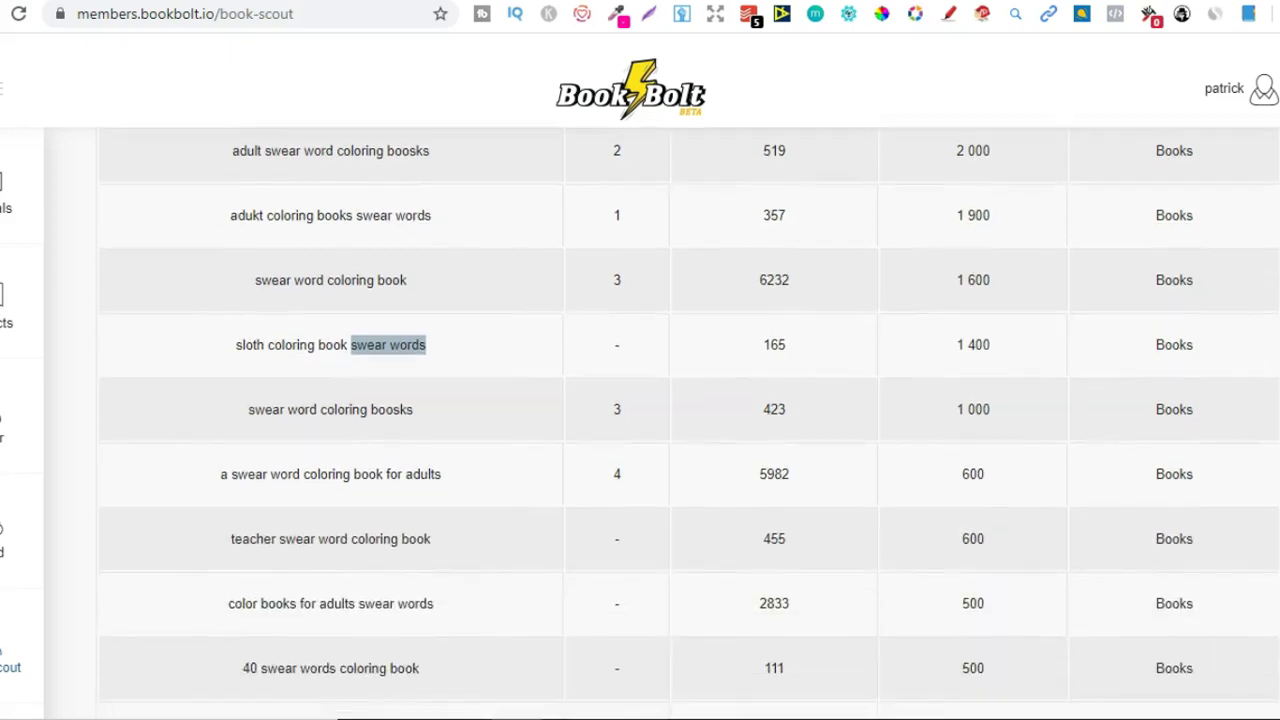
scroll(640, 424, "down", 1)
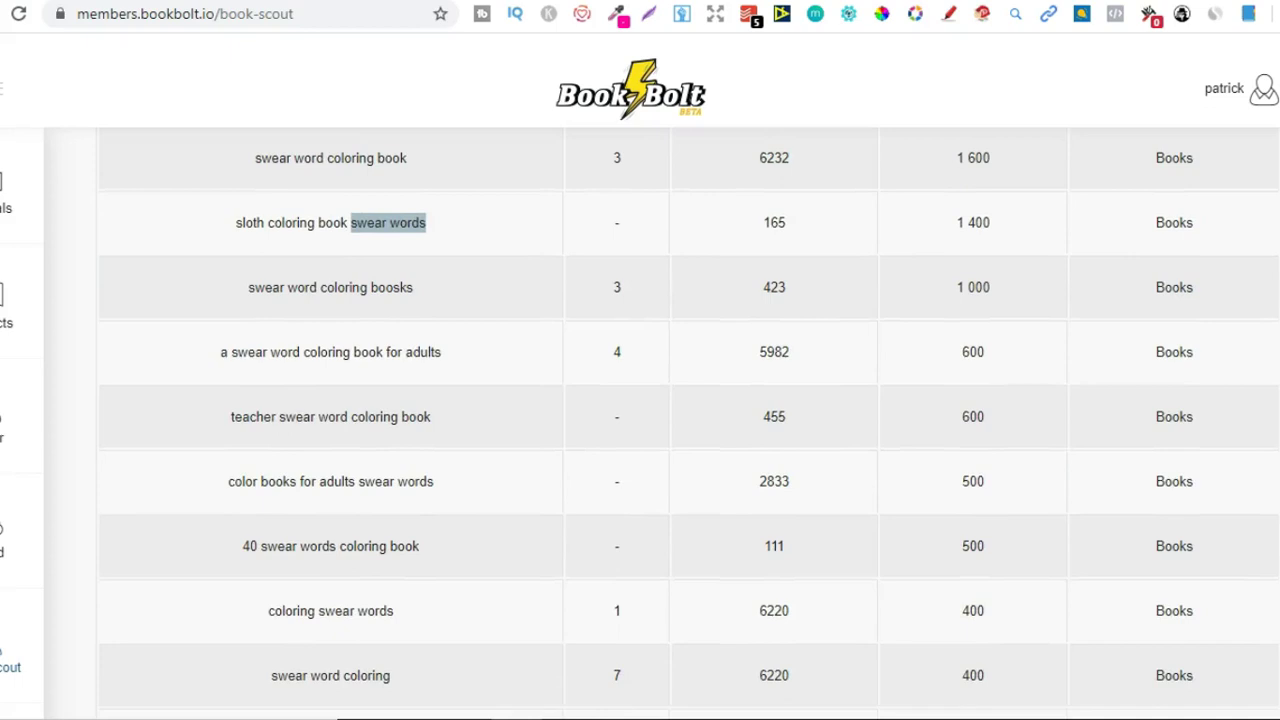
scroll(640, 424, "down", 2)
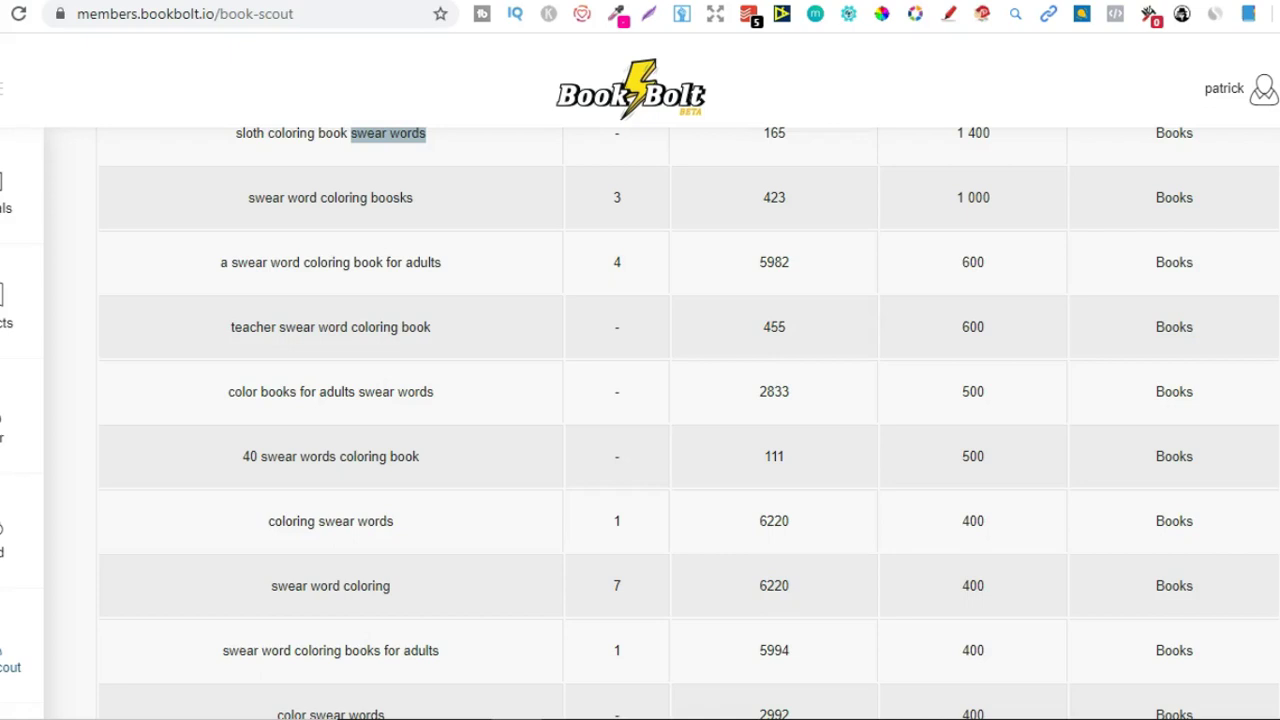
left_click(238, 330)
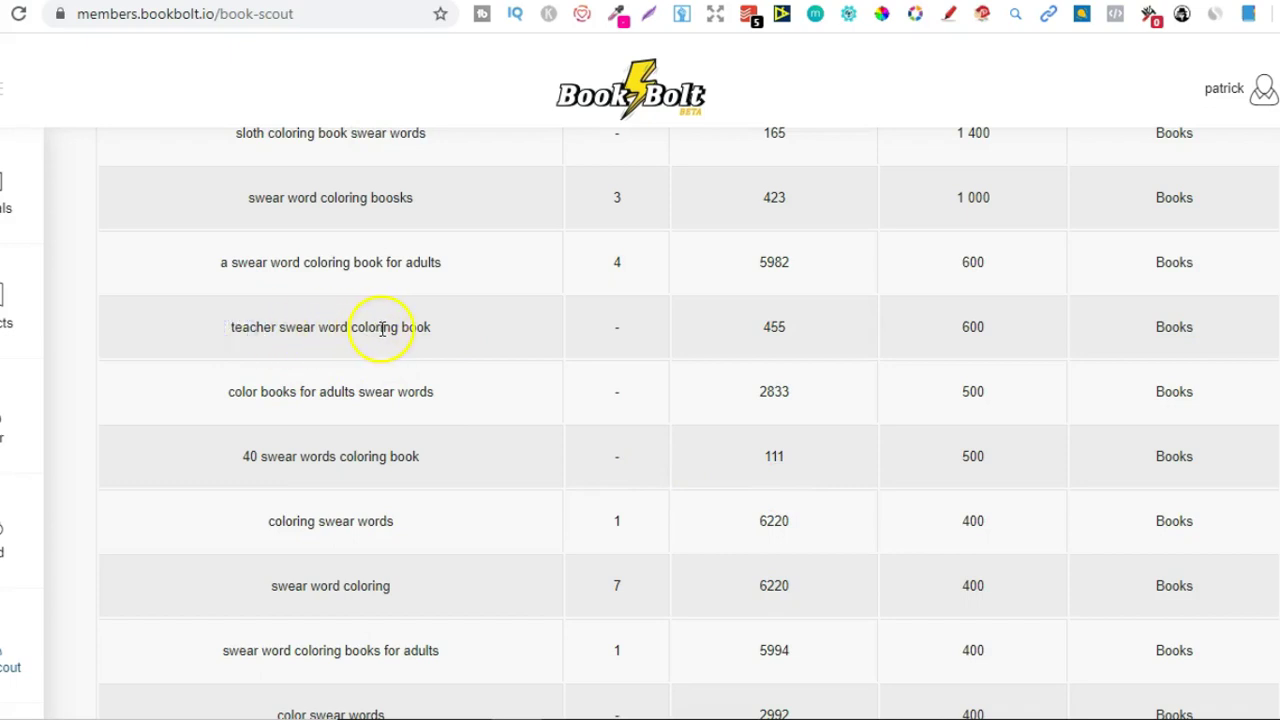
double_click(975, 326)
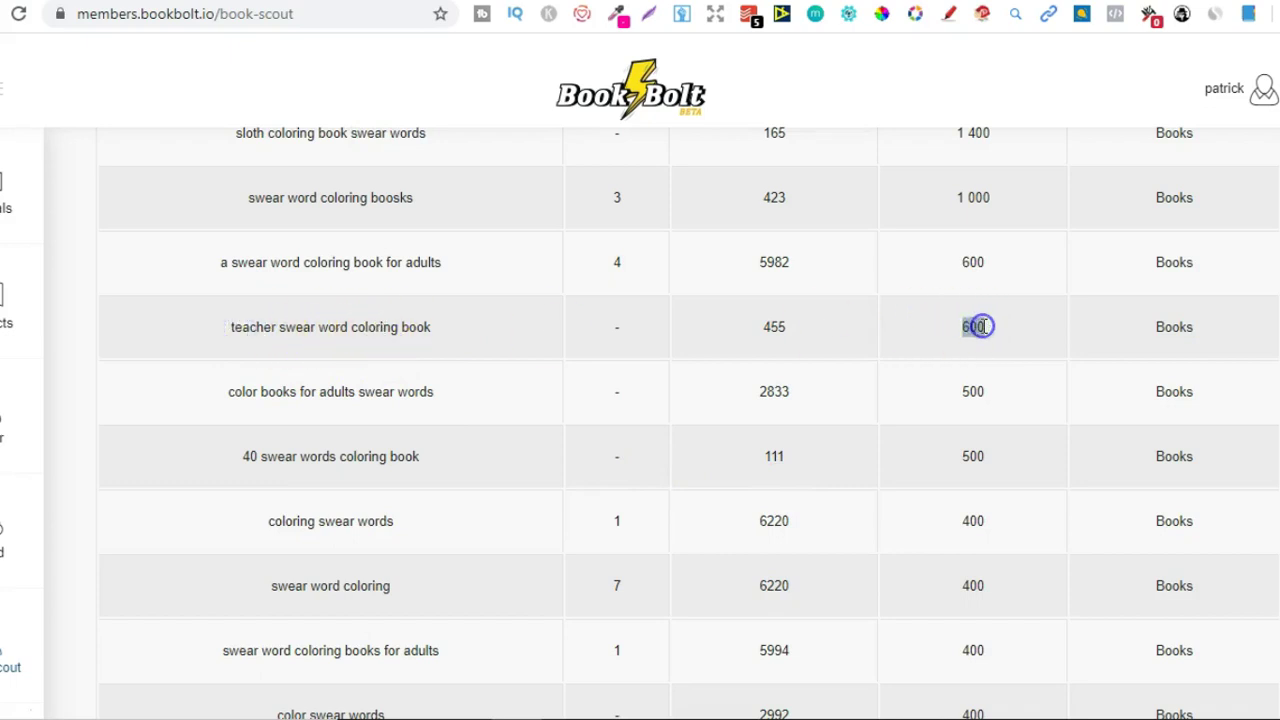
left_click_drag(789, 331, 758, 333)
right_click(773, 328)
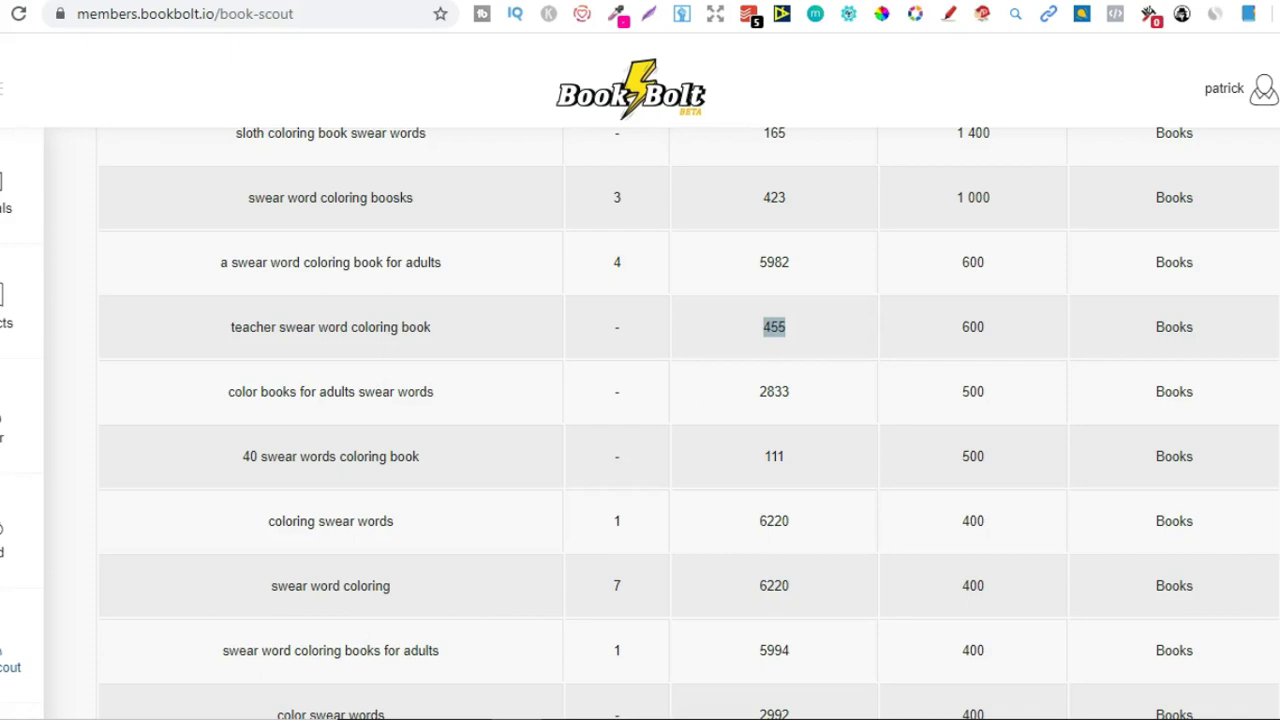
Highlight the total items count and search volume of "nurse swear word coloring book" near the table's end.
scroll(640, 424, "down", 3)
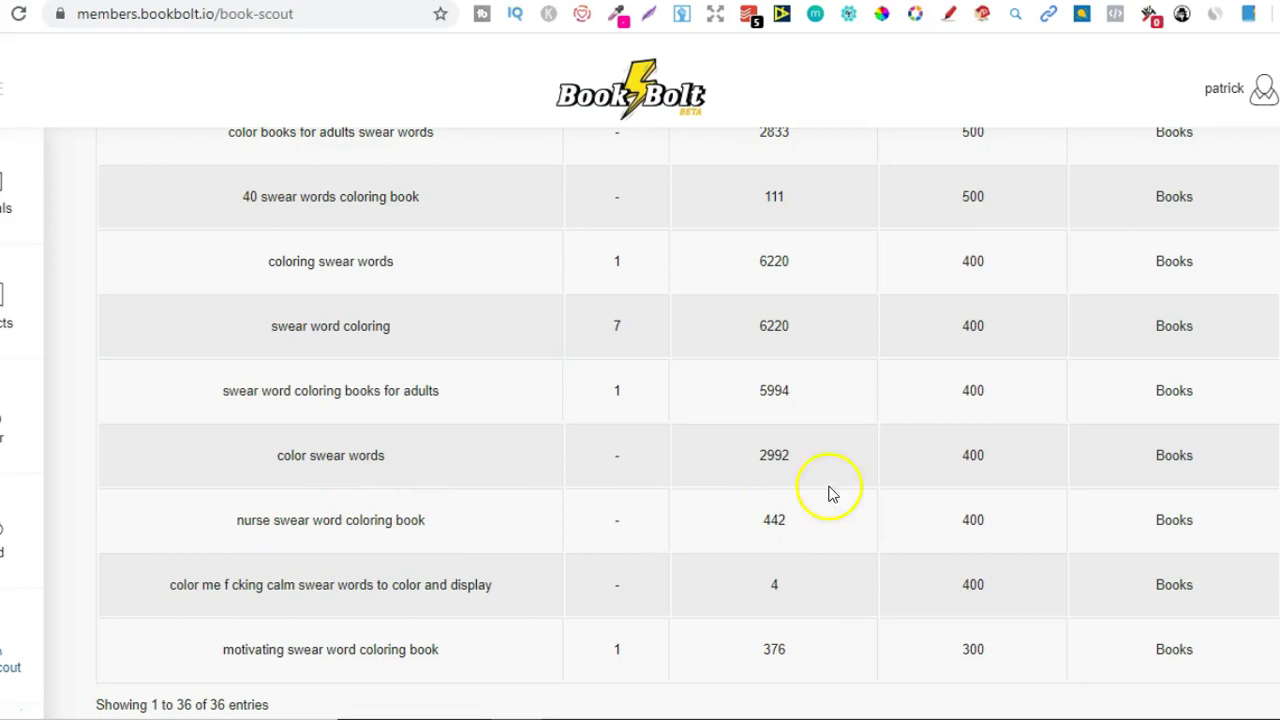
left_click_drag(984, 514, 766, 514)
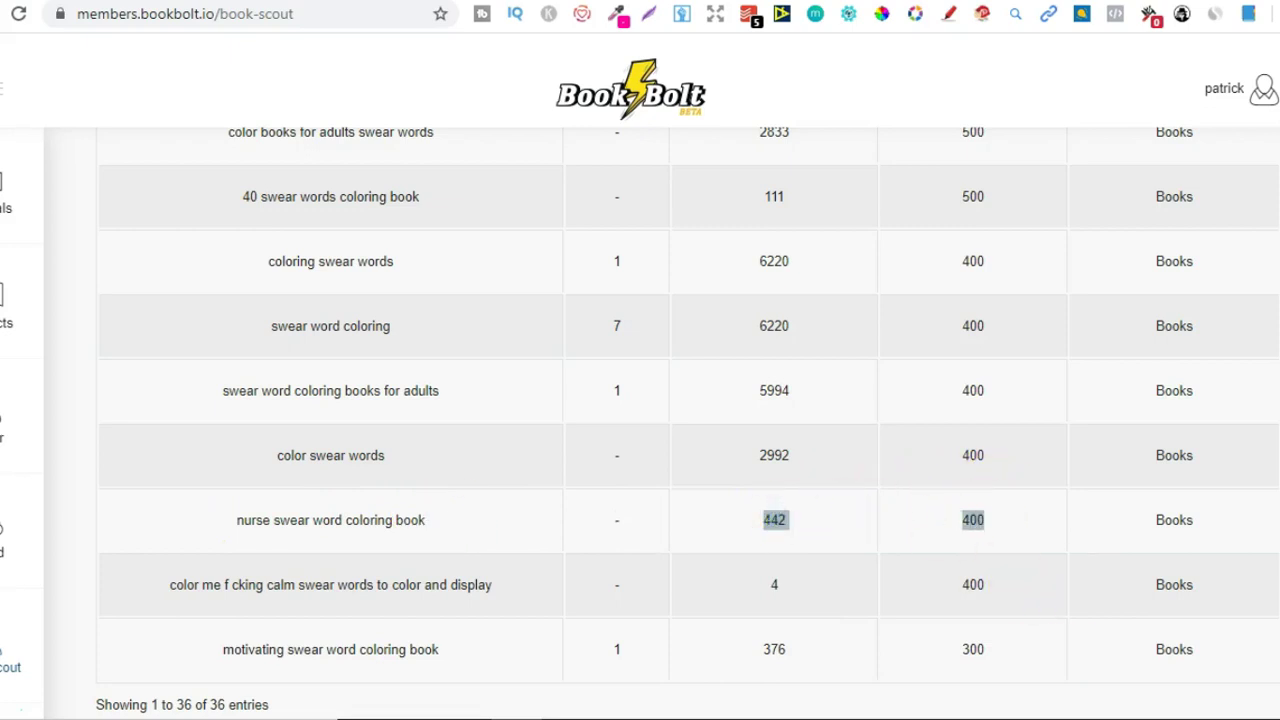
scroll(688, 420, "down", 1)
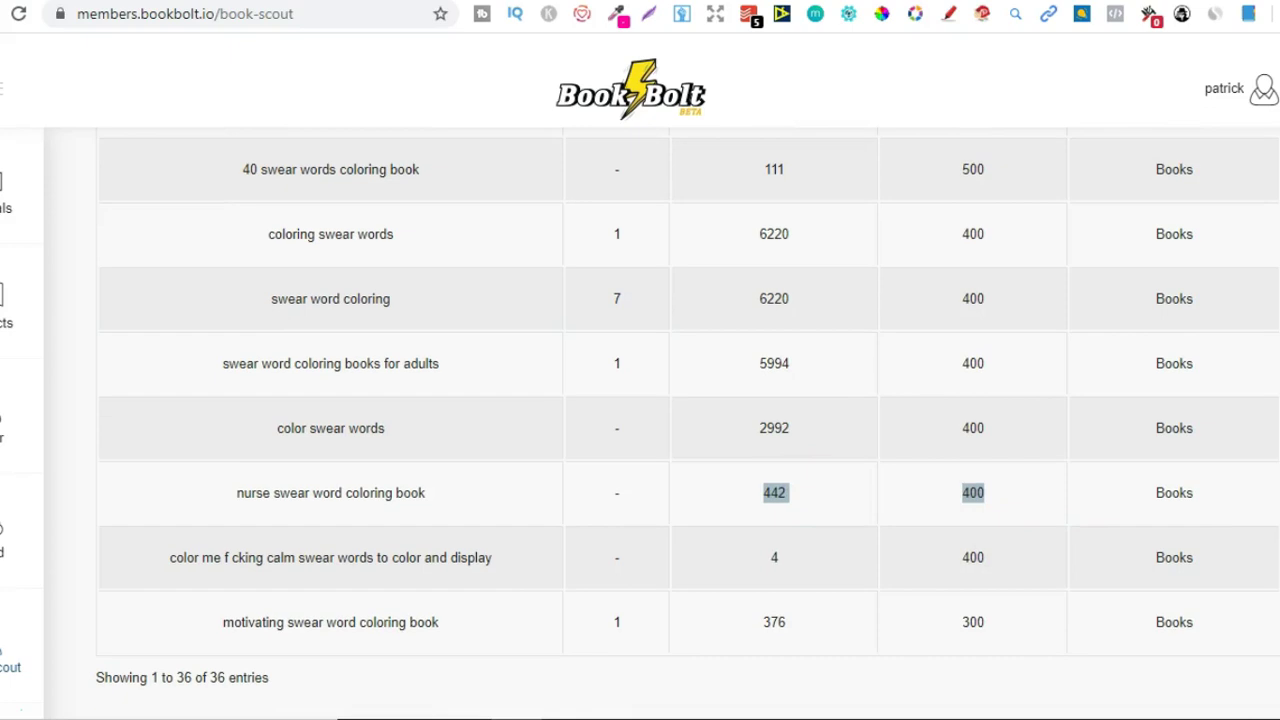
Review the looked-up book's title and description and the ASIN search field, and return to the top of the keyword table.
scroll(688, 420, "up", 20)
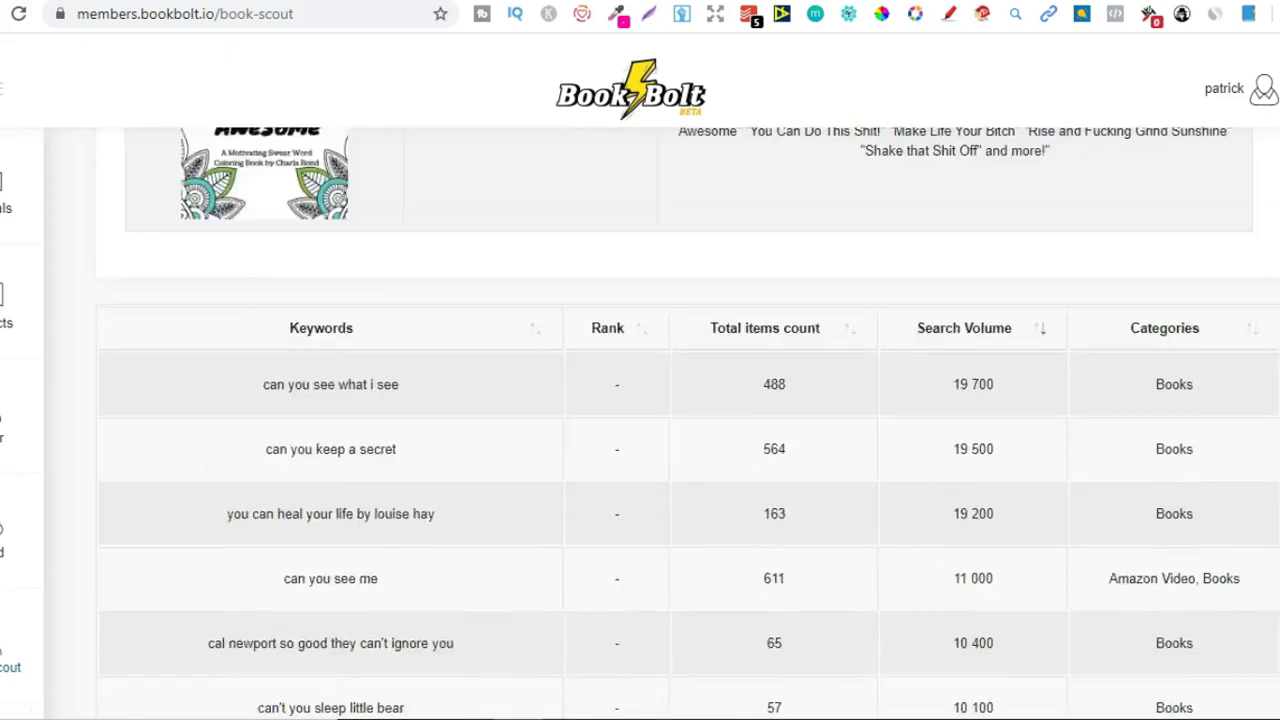
scroll(688, 420, "down", 2)
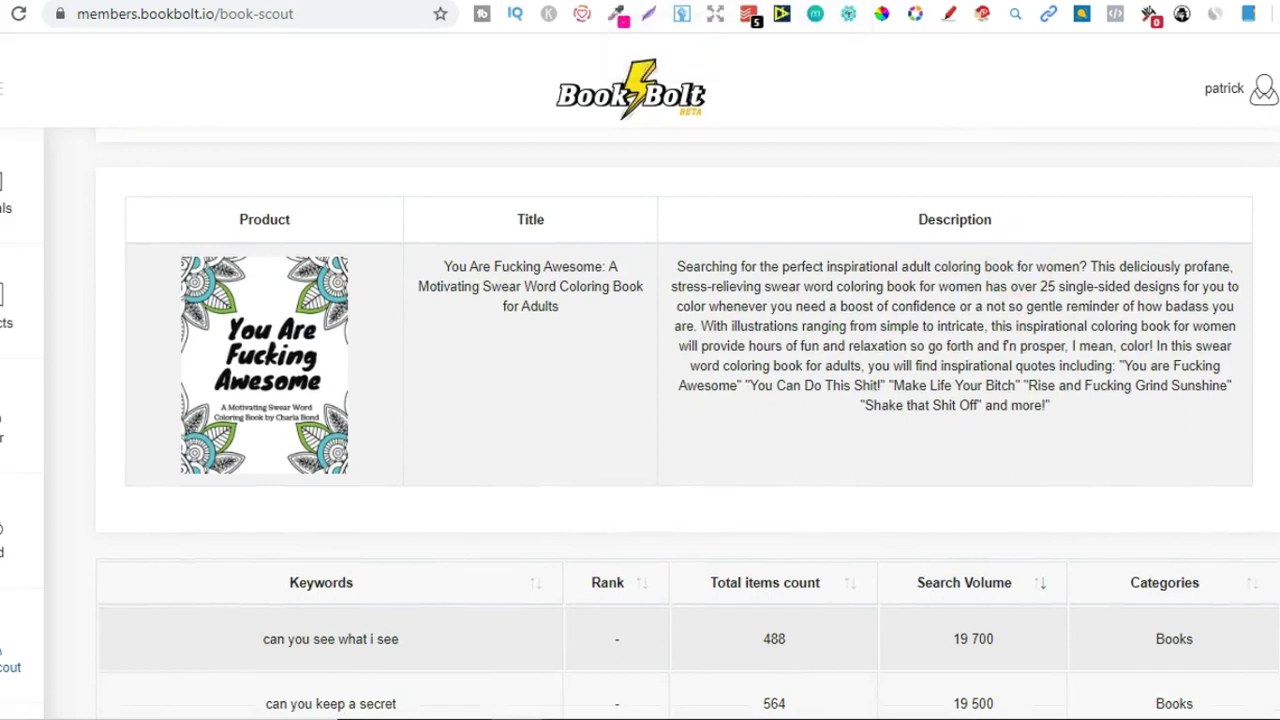
scroll(471, 314, "down", 2)
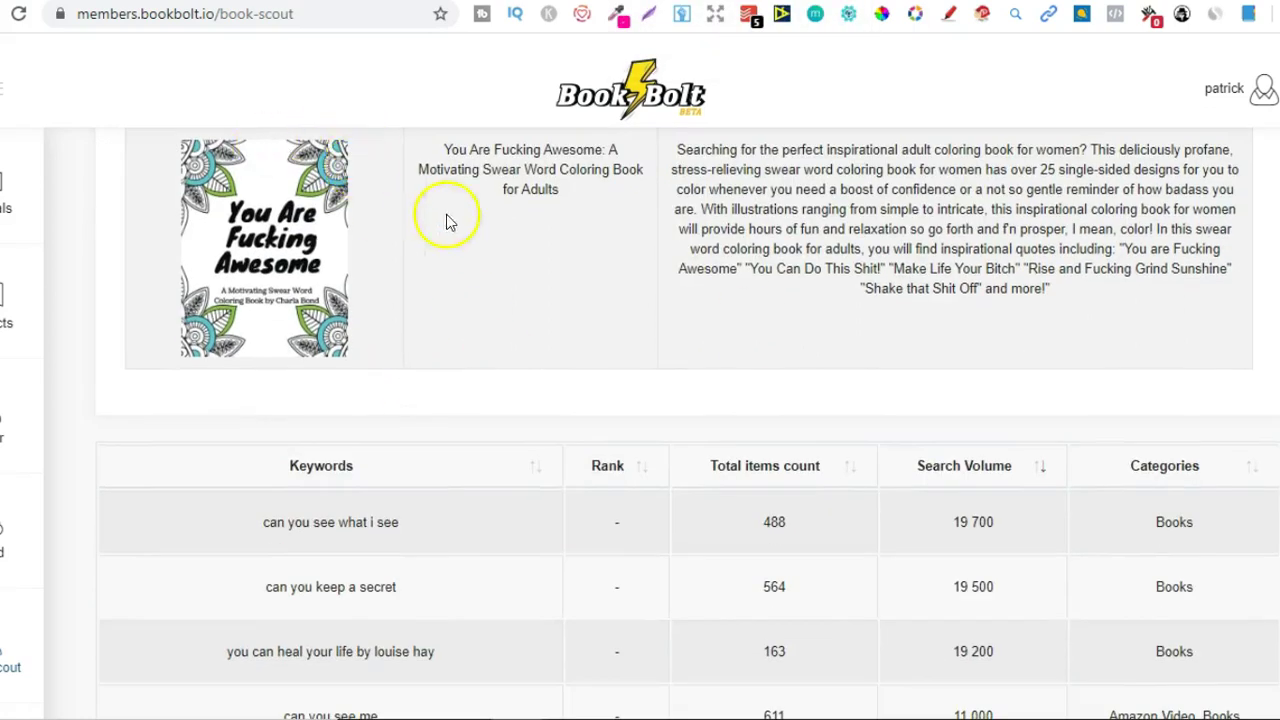
scroll(831, 283, "up", 8)
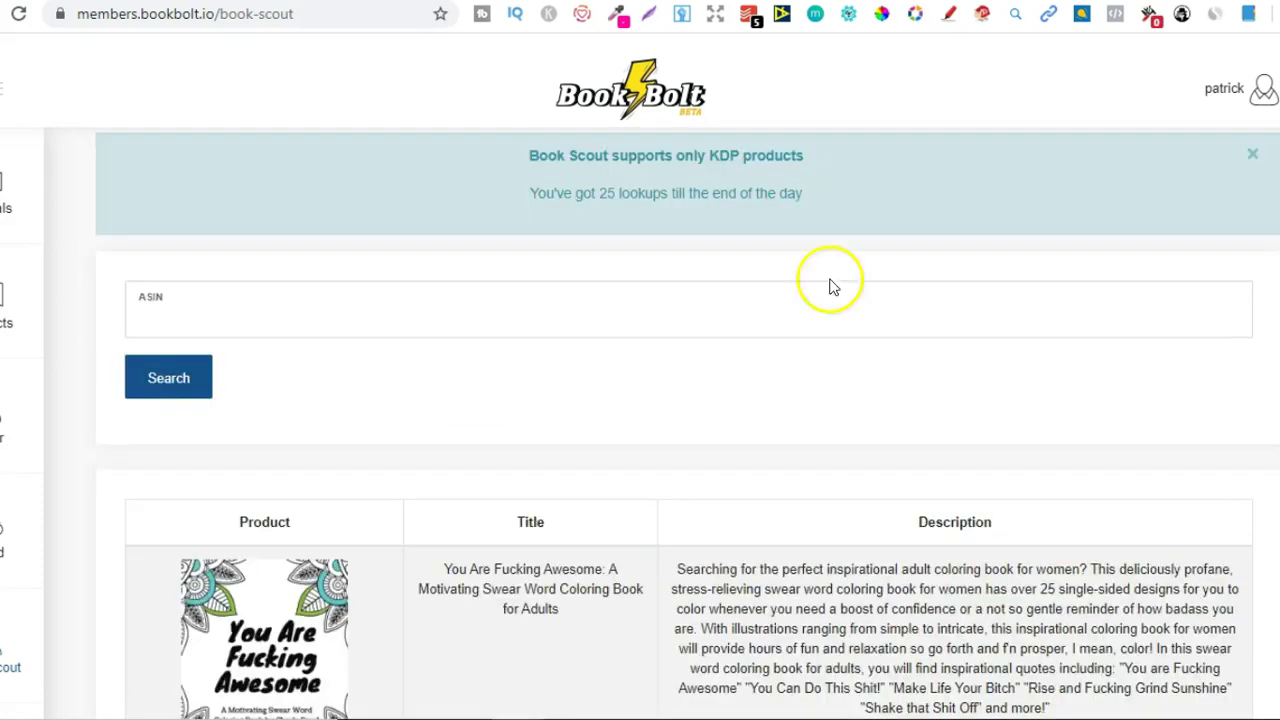
scroll(688, 423, "down", 10)
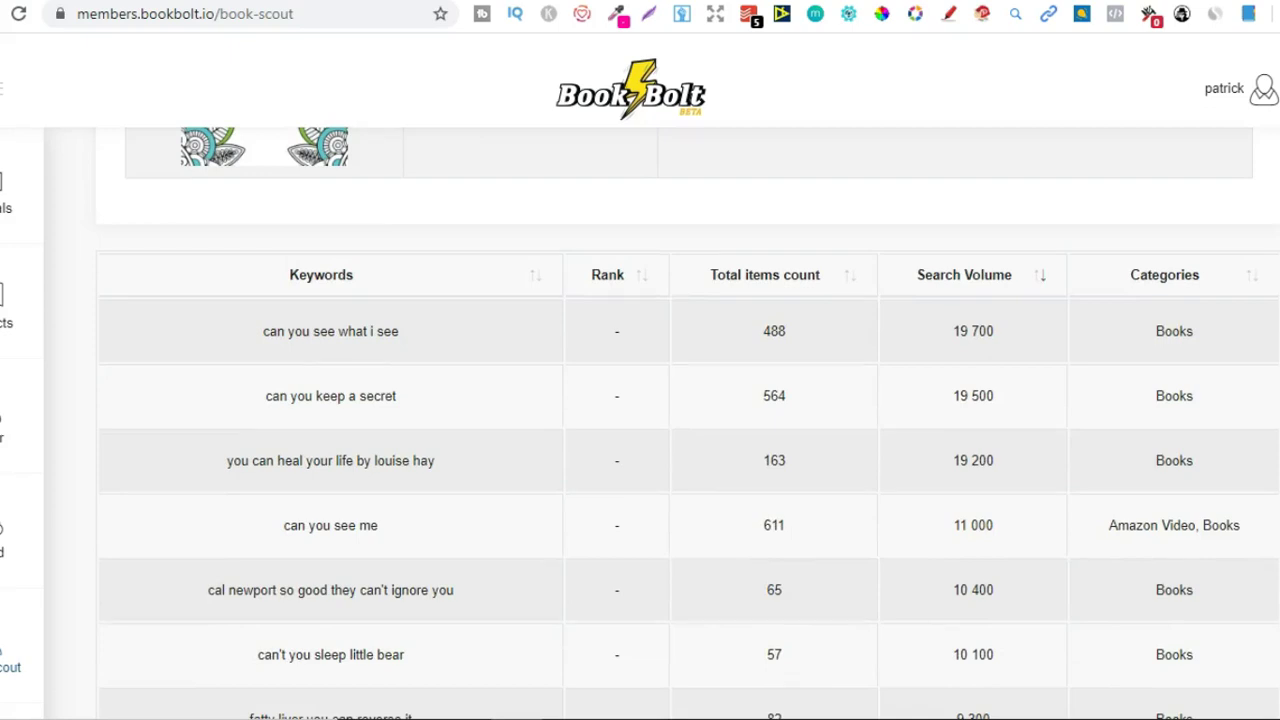
Switch to the Keywords spreadsheet in Google Sheets and examine the Coloring Books sheet's keyword counts, search volumes and colour-coded competition ratings.
key("ctrl+Tab")
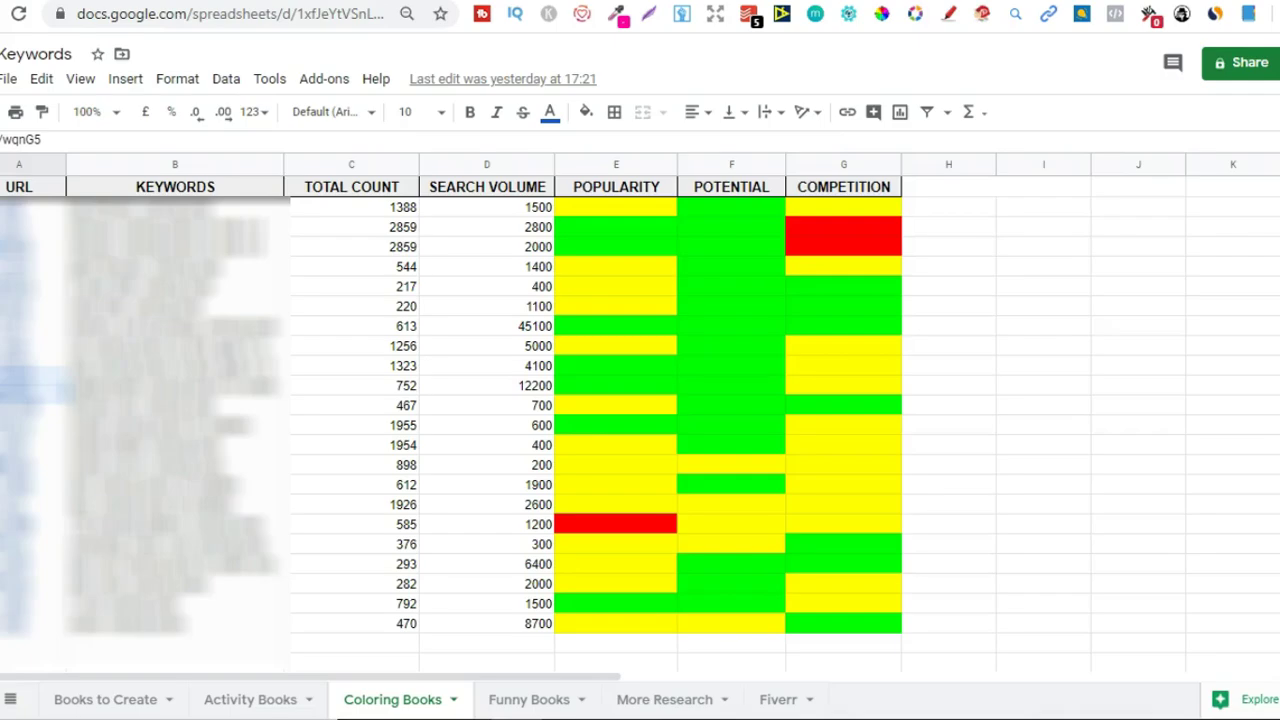
left_click(487, 544)
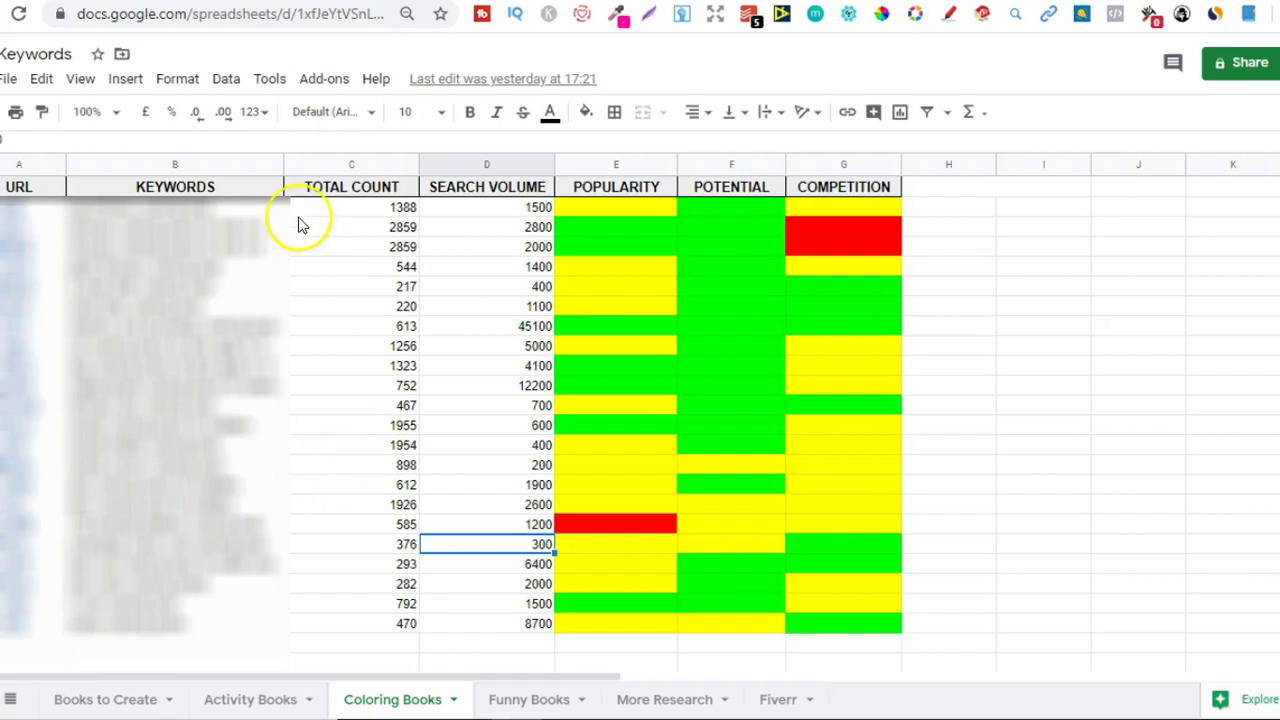
left_click_drag(240, 208, 582, 391)
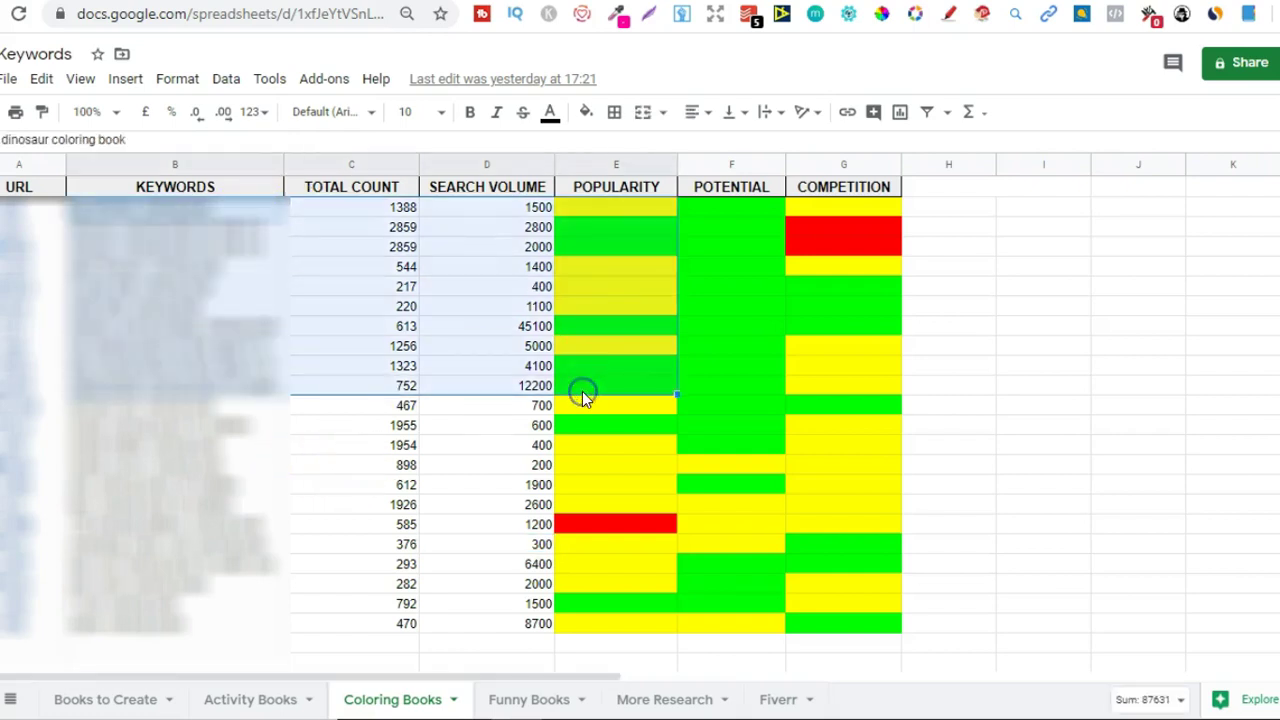
left_click(186, 326)
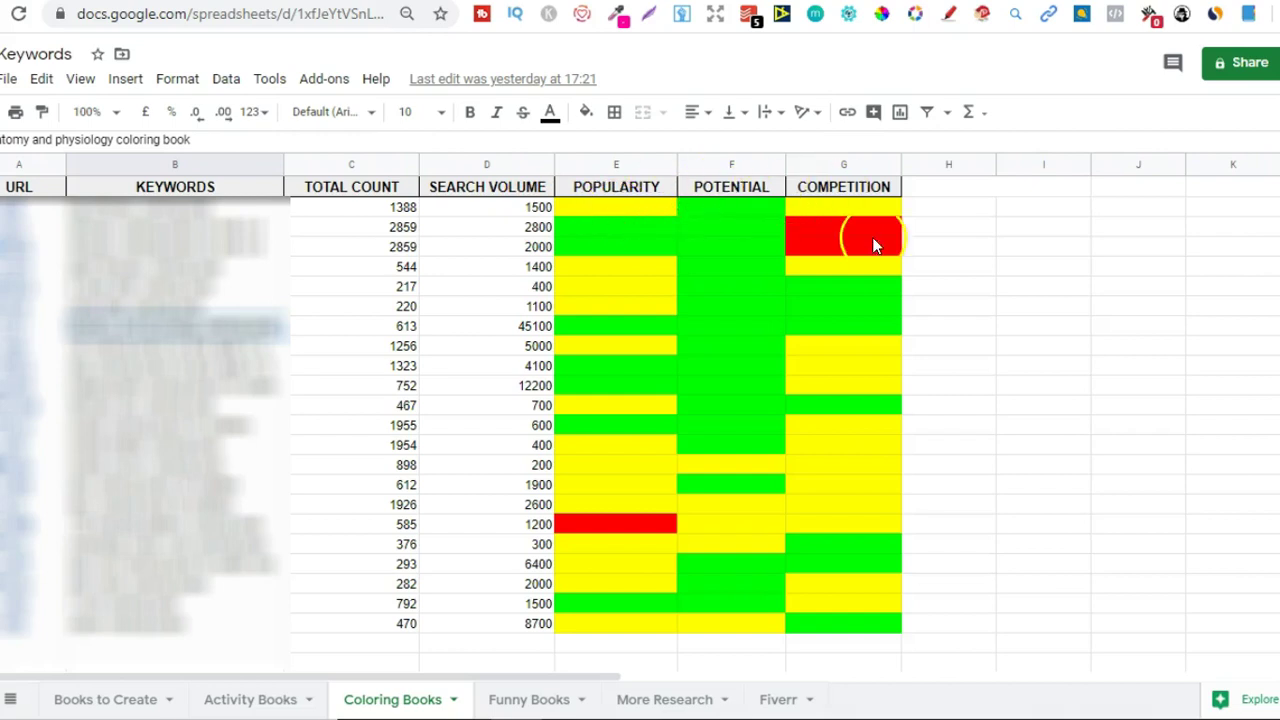
left_click(871, 566)
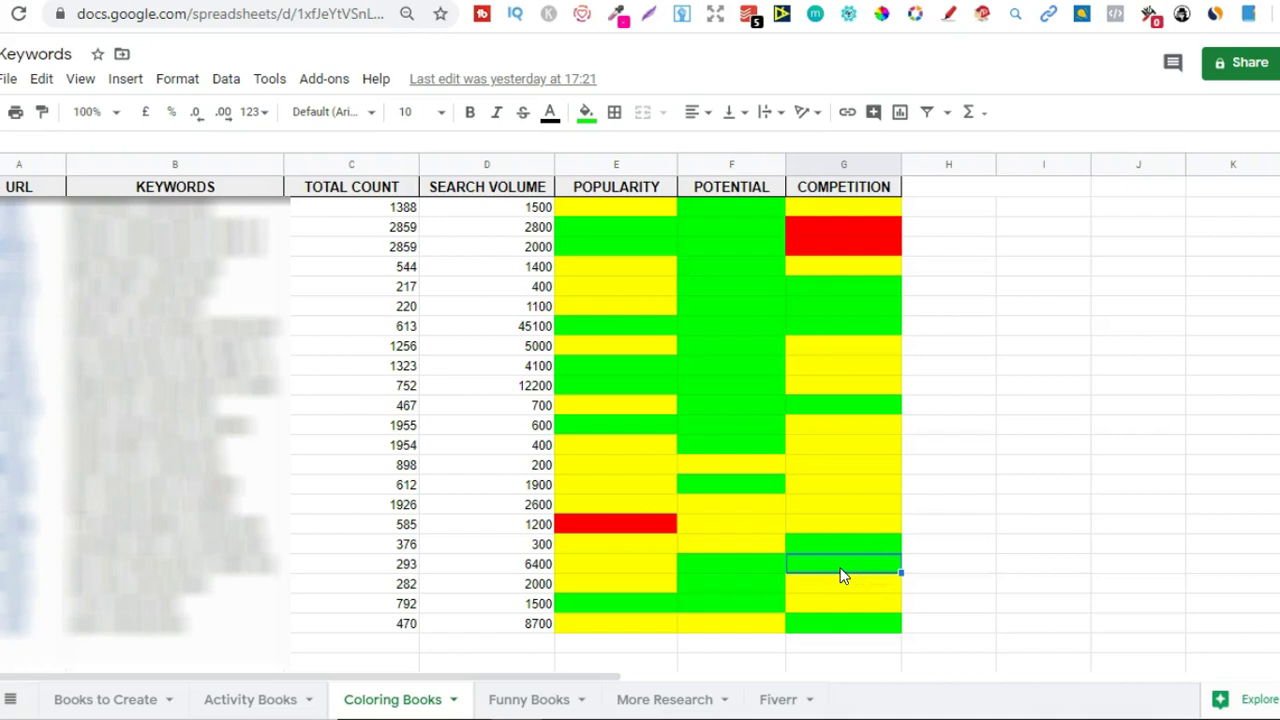
Highlight the popularity, potential and competition ratings of the 6400-search-volume keyword, and review the block of keyword rows above it.
left_click(751, 569)
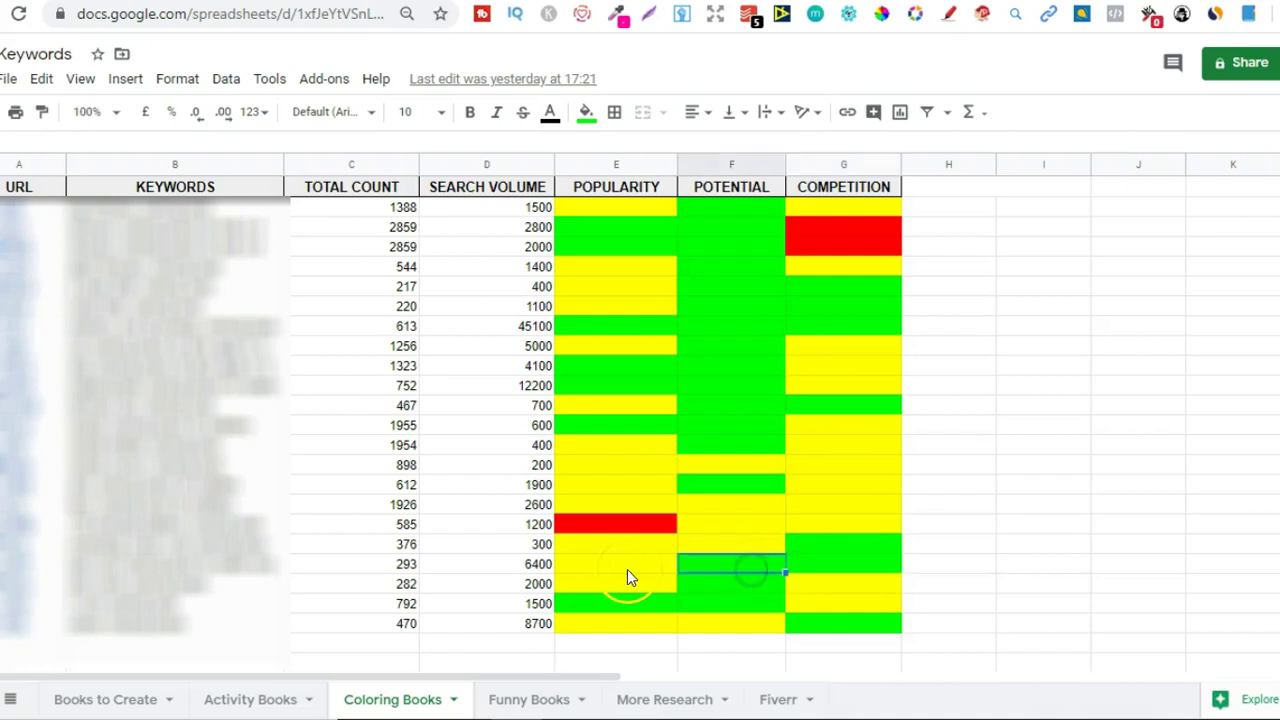
left_click_drag(604, 577, 818, 575)
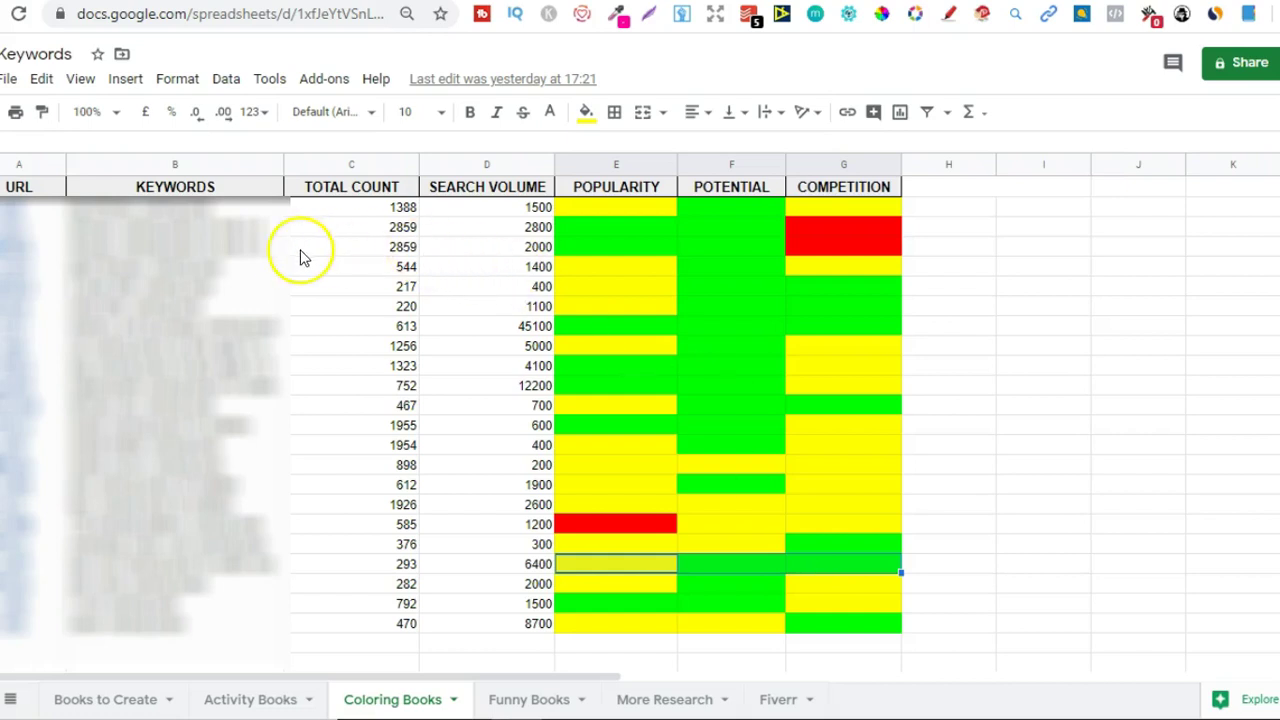
left_click_drag(251, 229, 756, 510)
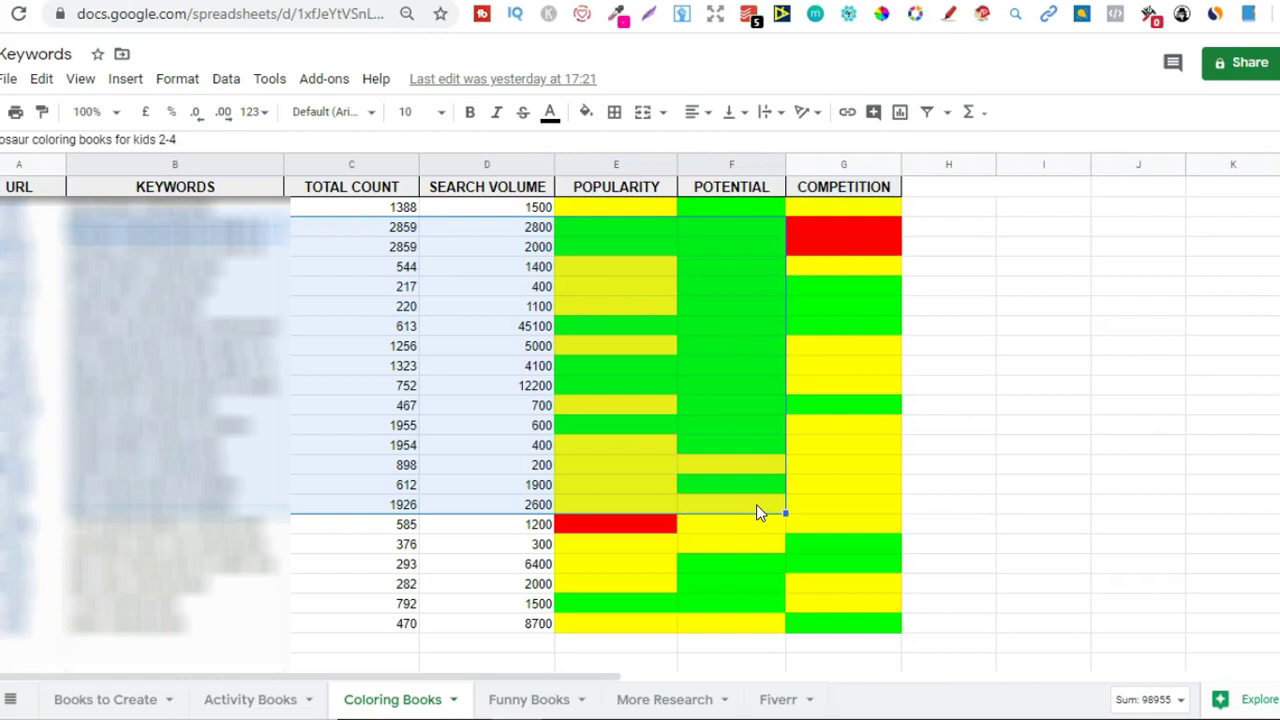
left_click(337, 304)
Review the list of collected keywords and highlight the whole table's data from the keywords through the competition ratings.
left_click_drag(175, 211, 192, 584)
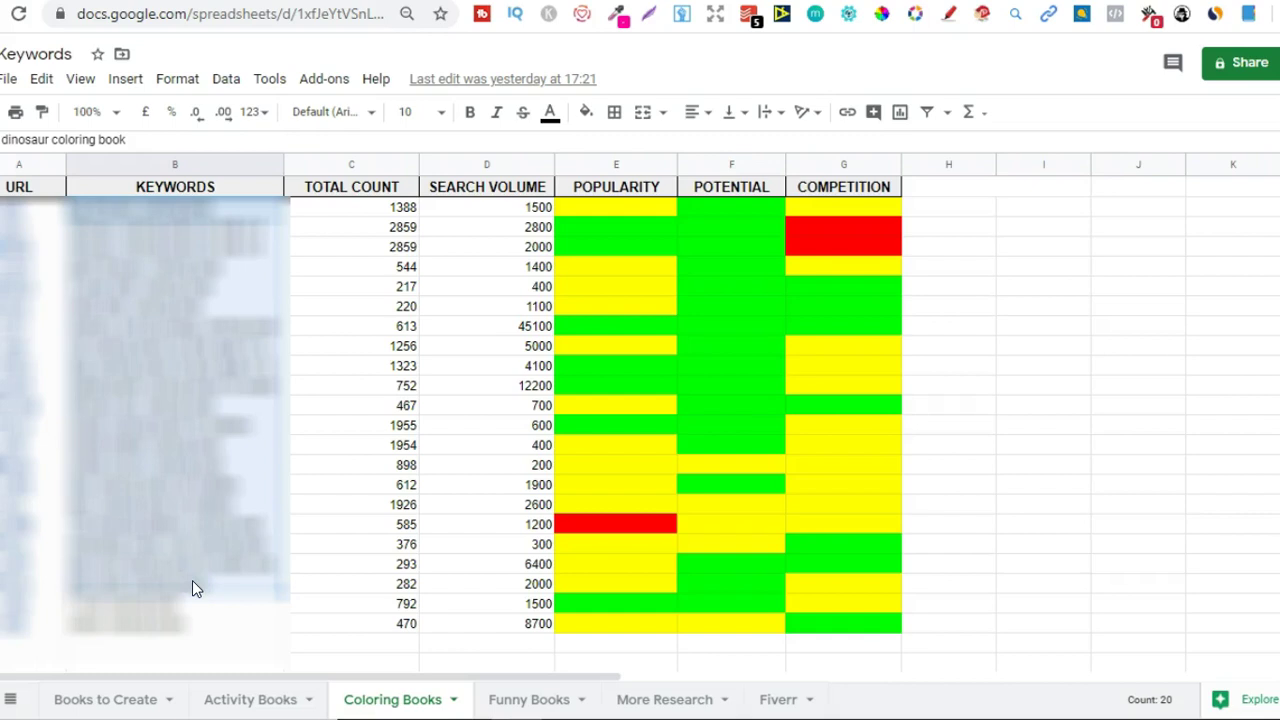
left_click(202, 606)
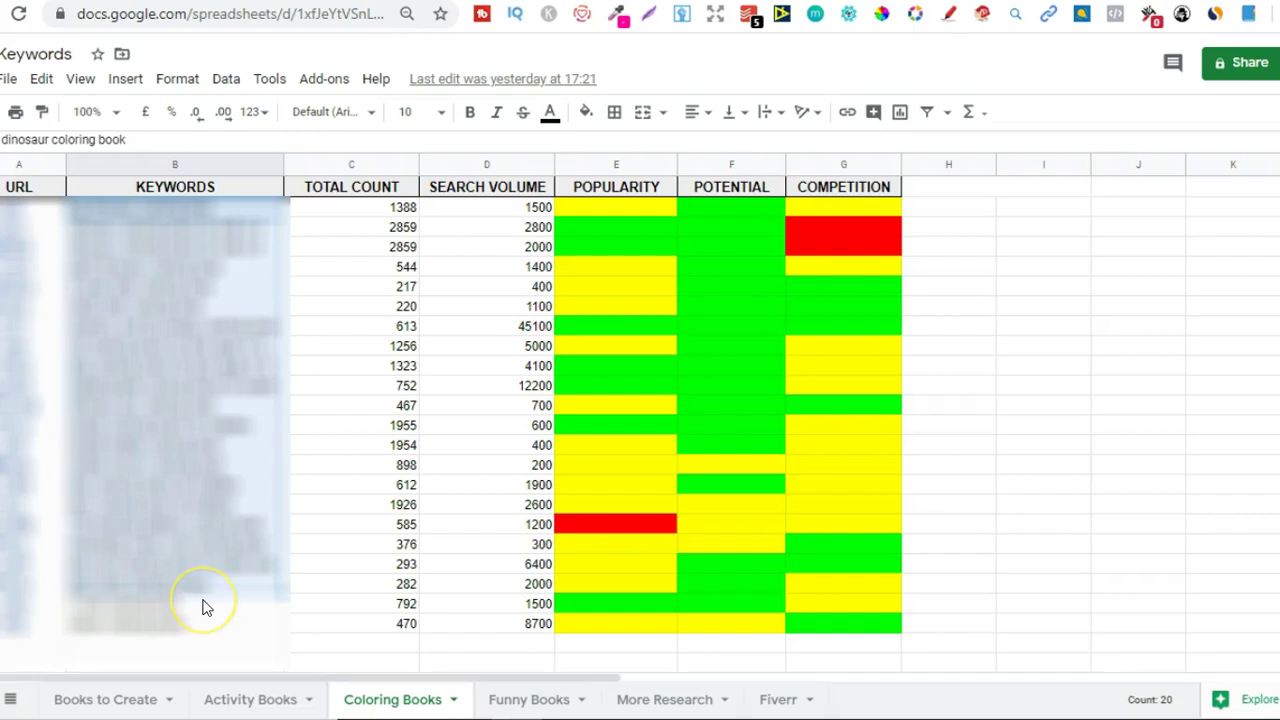
left_click(251, 537)
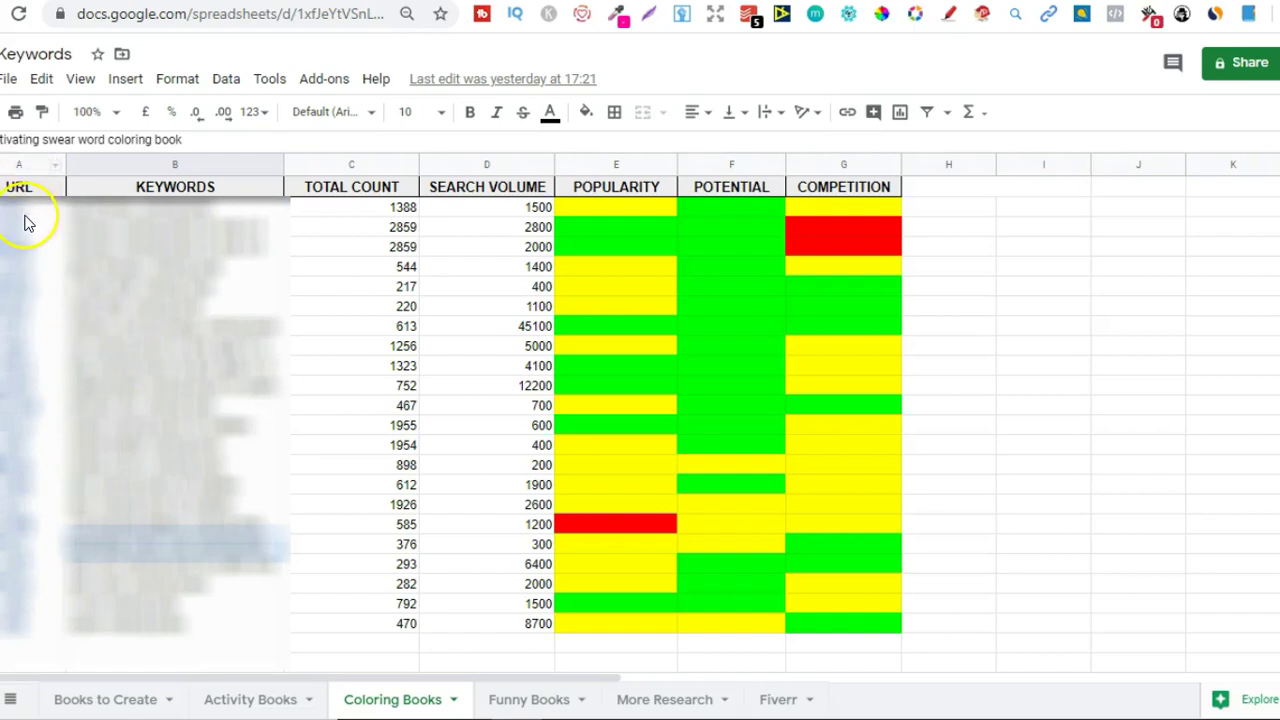
left_click_drag(78, 203, 814, 629)
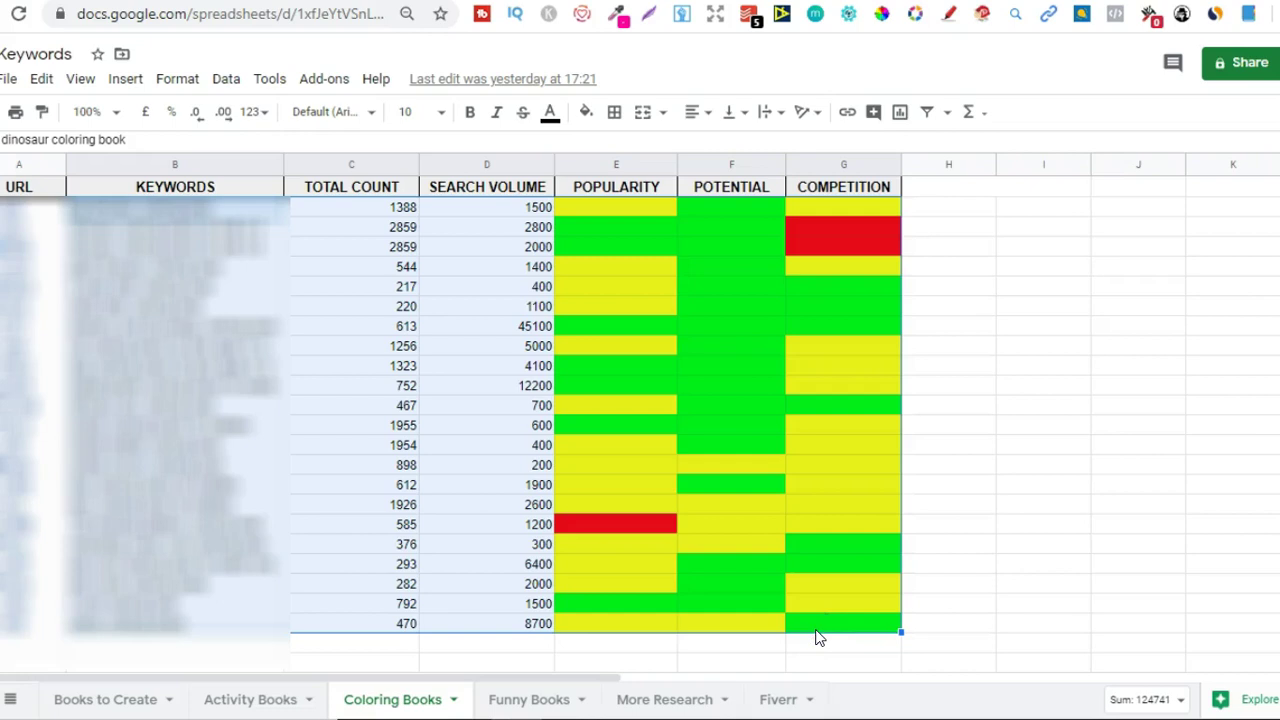